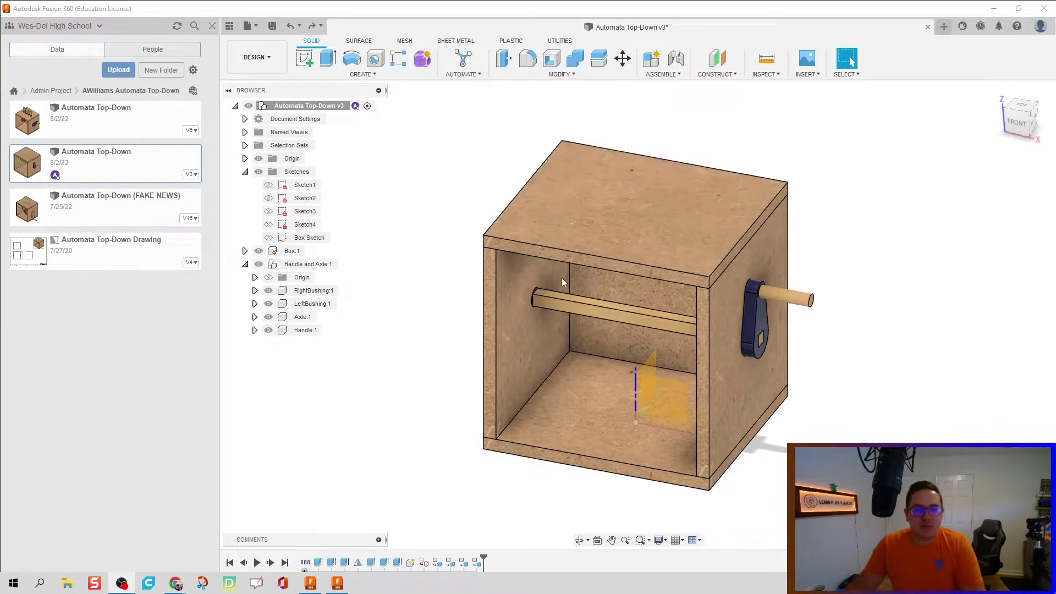
# Hide the Box component to inspect the handle and axle parts inside it, and show it again.
pyautogui.scroll(-2, 600, 307)
pyautogui.scroll(1, 462, 294)
pyautogui.scroll(1, 461, 294)
pyautogui.moveTo(441, 250); pyautogui.dragTo(425, 220, button='middle')
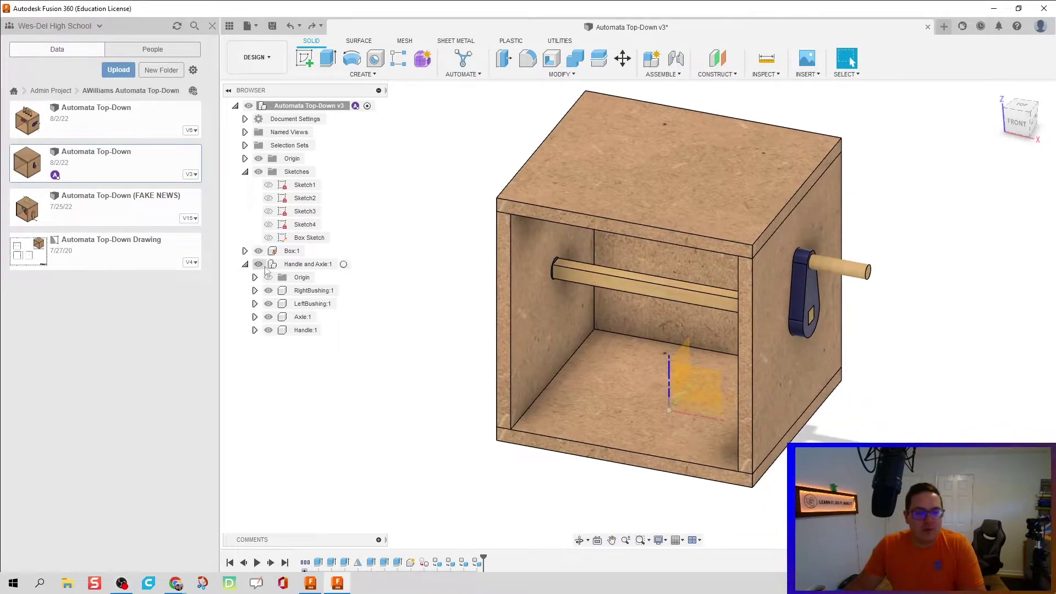
pyautogui.click(258, 252)
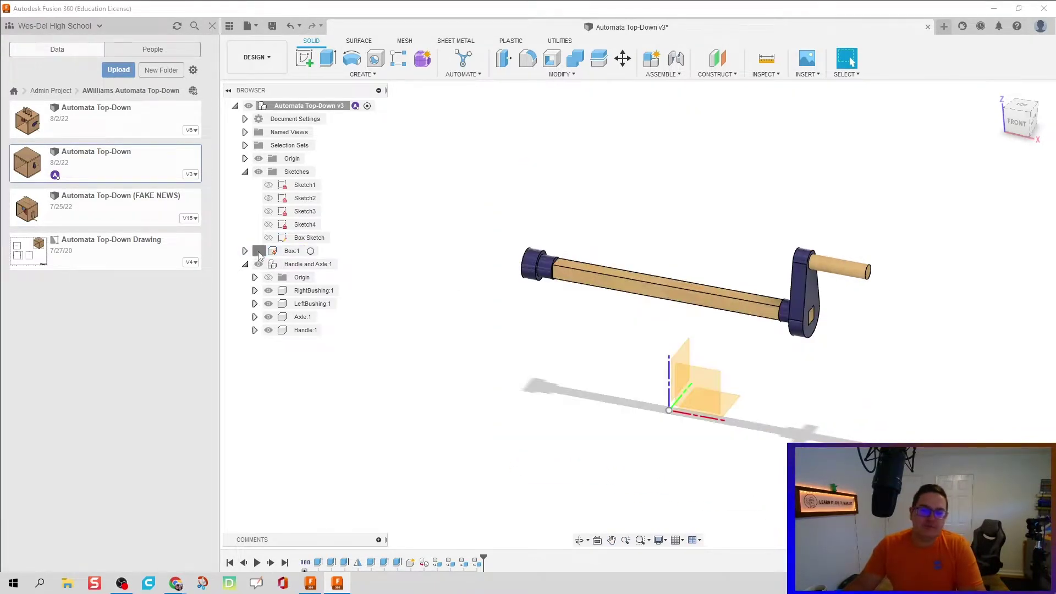
pyautogui.click(258, 251)
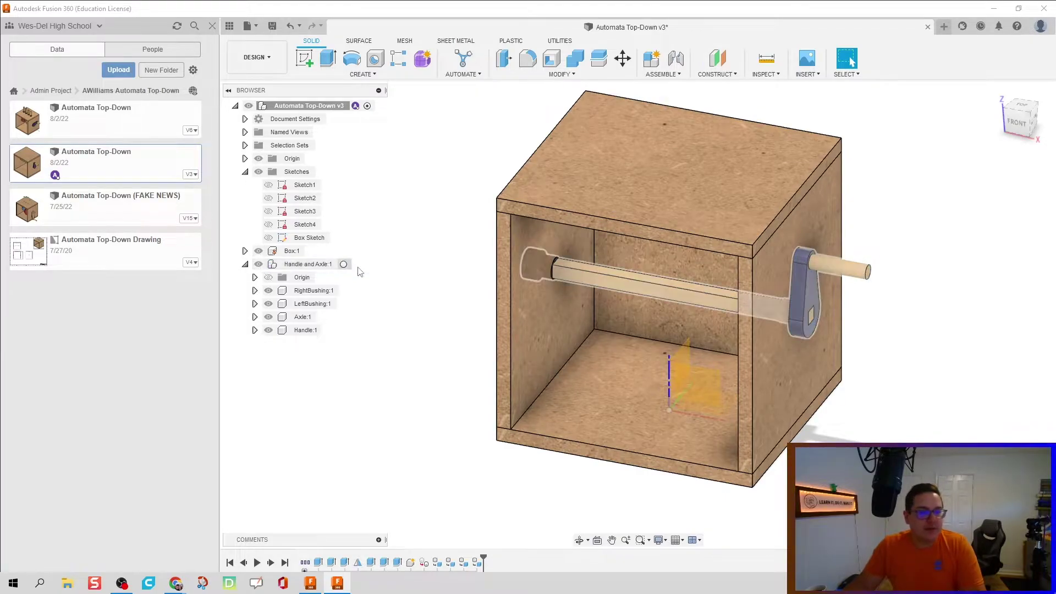
pyautogui.scroll(-1, 483, 283)
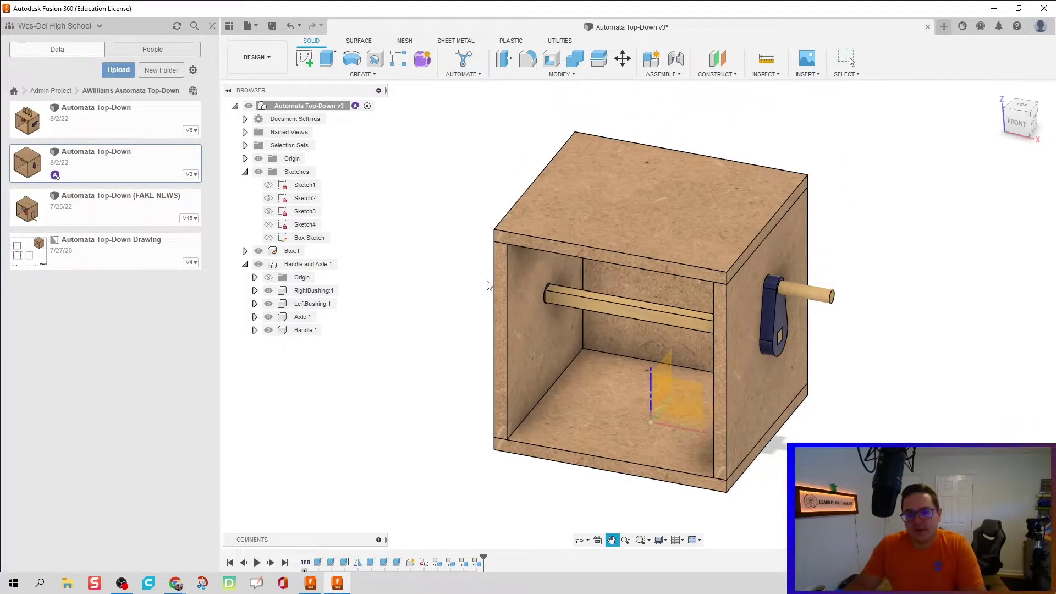
pyautogui.click(1031, 115)
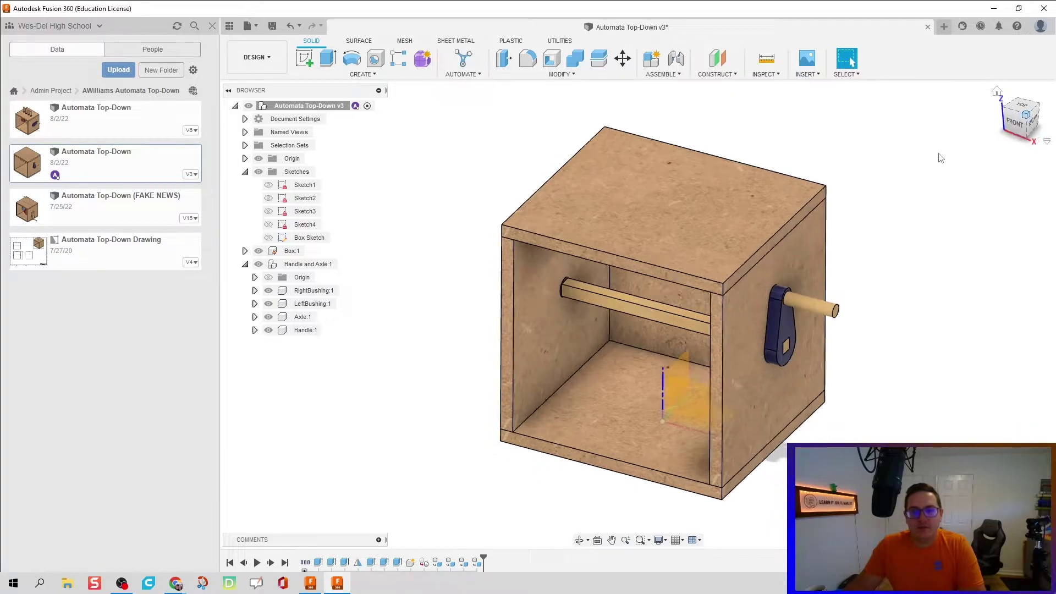
# Try to move the crank arm away from the box to test whether it is constrained, and undo the move.
pyautogui.keyDown('shift'); pyautogui.moveTo(771, 186); pyautogui.dragTo(798, 192, button='middle'); pyautogui.keyUp('shift')
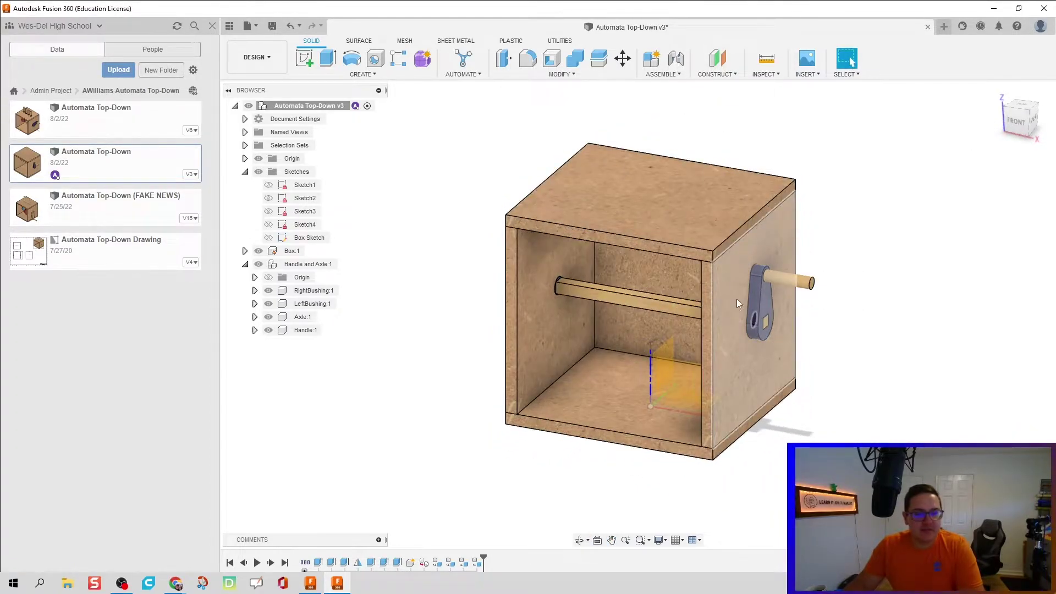
pyautogui.moveTo(754, 307); pyautogui.dragTo(909, 305)
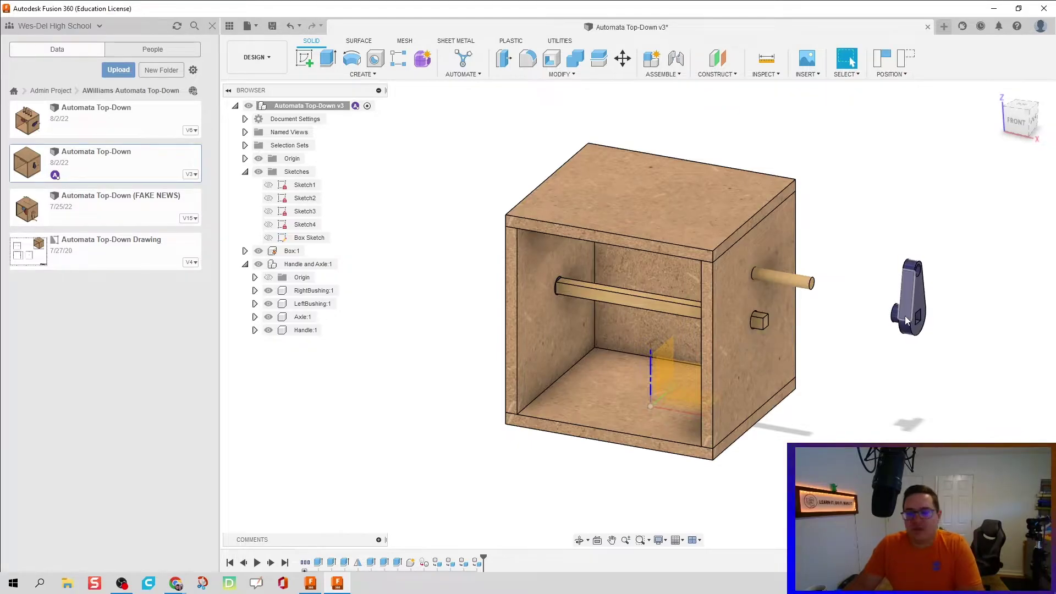
pyautogui.hotkey('ctrl', 'z')
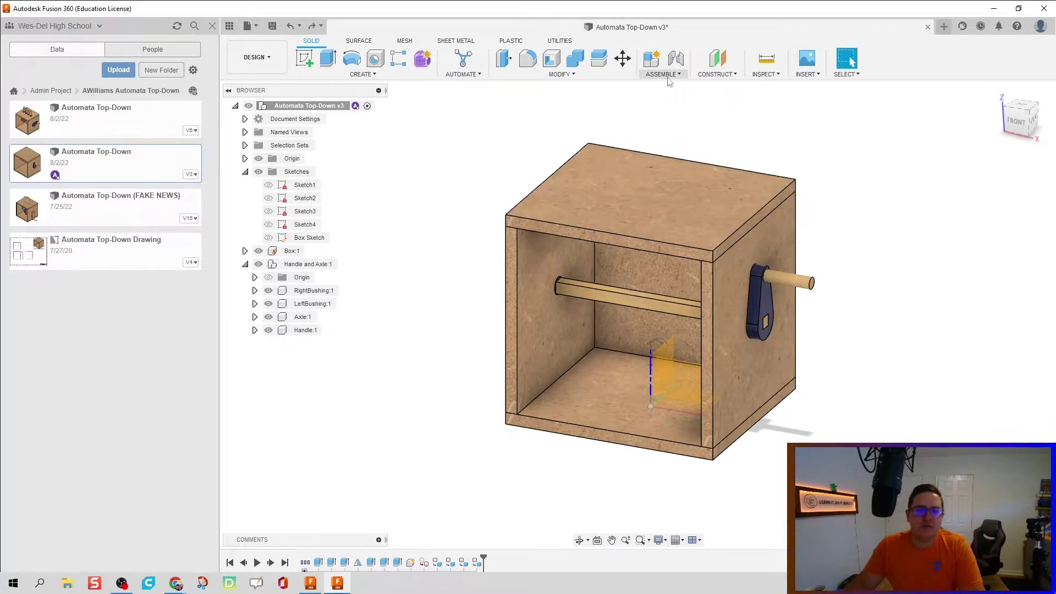
# Create a rigid as-built joint between the wooden handle dowel and the blue crank arm.
pyautogui.click(664, 75)
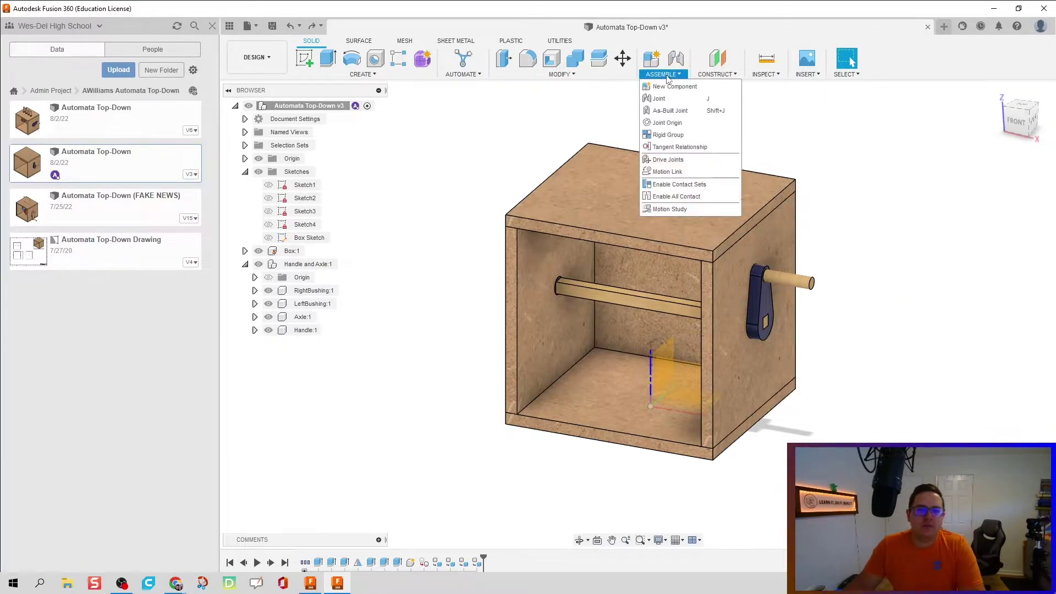
pyautogui.click(669, 112)
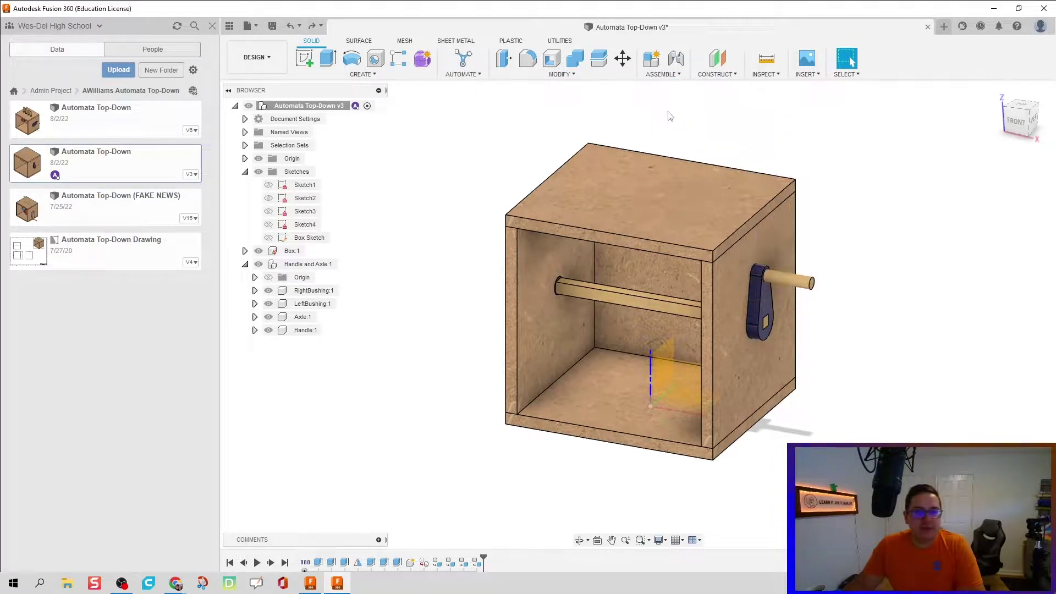
pyautogui.click(764, 310)
pyautogui.click(764, 309)
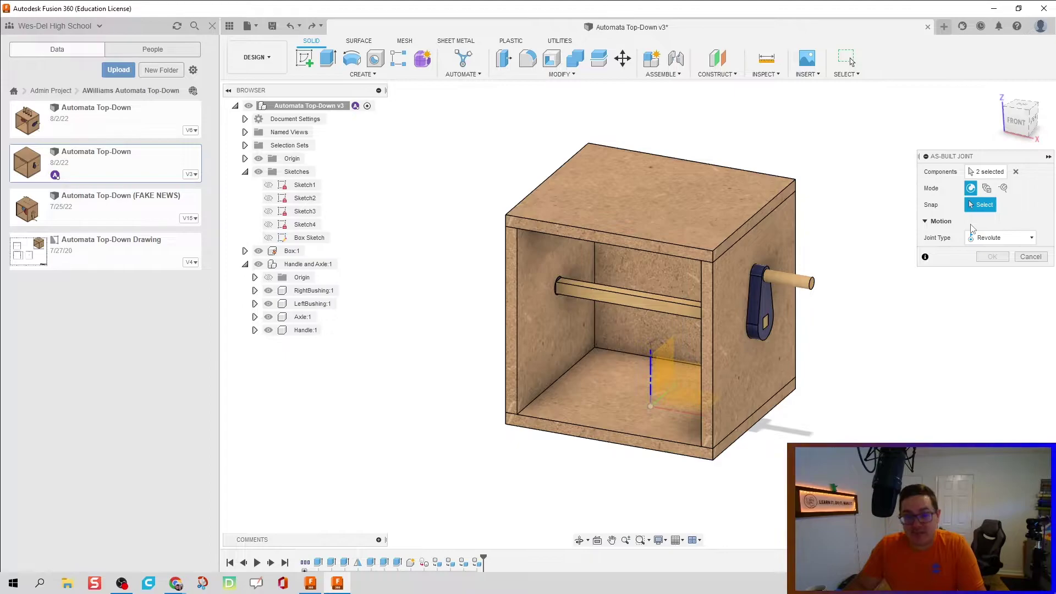
pyautogui.click(999, 238)
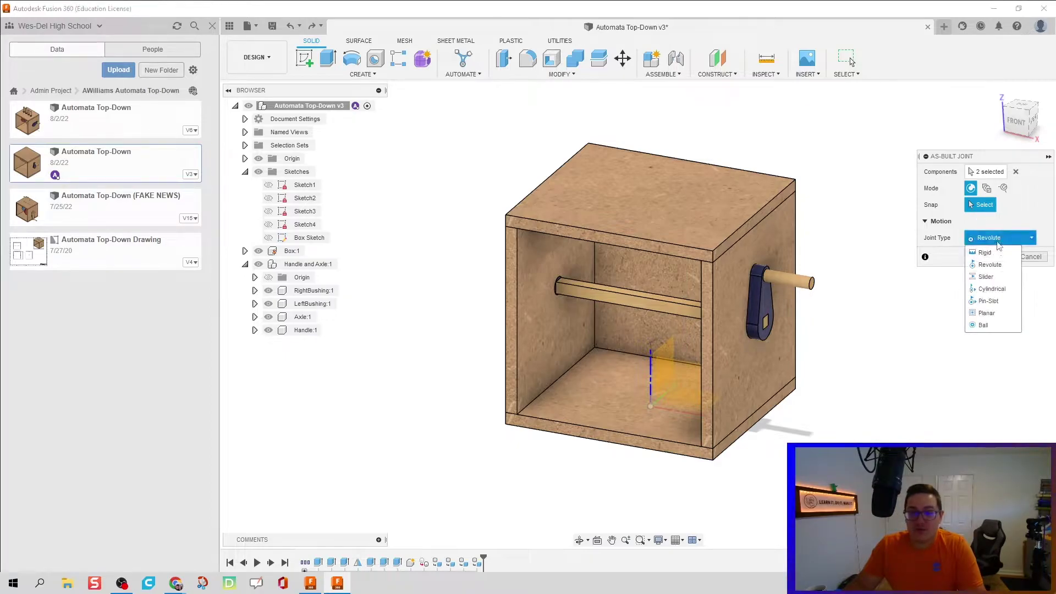
pyautogui.click(995, 250)
pyautogui.click(994, 241)
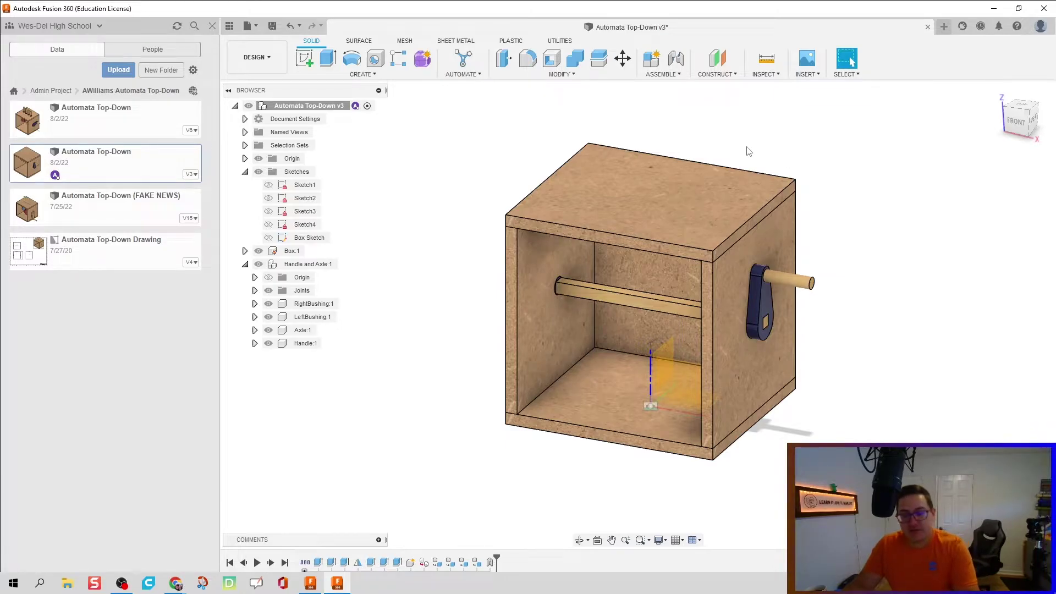
# Create a rigid as-built joint between the axle and the crank arm.
pyautogui.hotkey('shift', 'j')
pyautogui.click(672, 304)
pyautogui.click(765, 304)
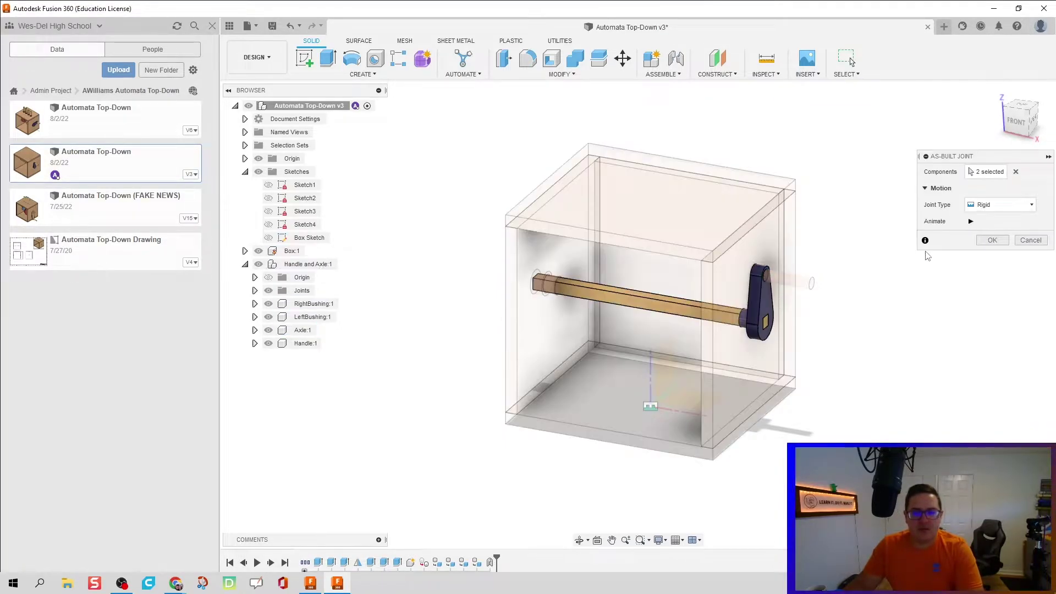
pyautogui.click(992, 241)
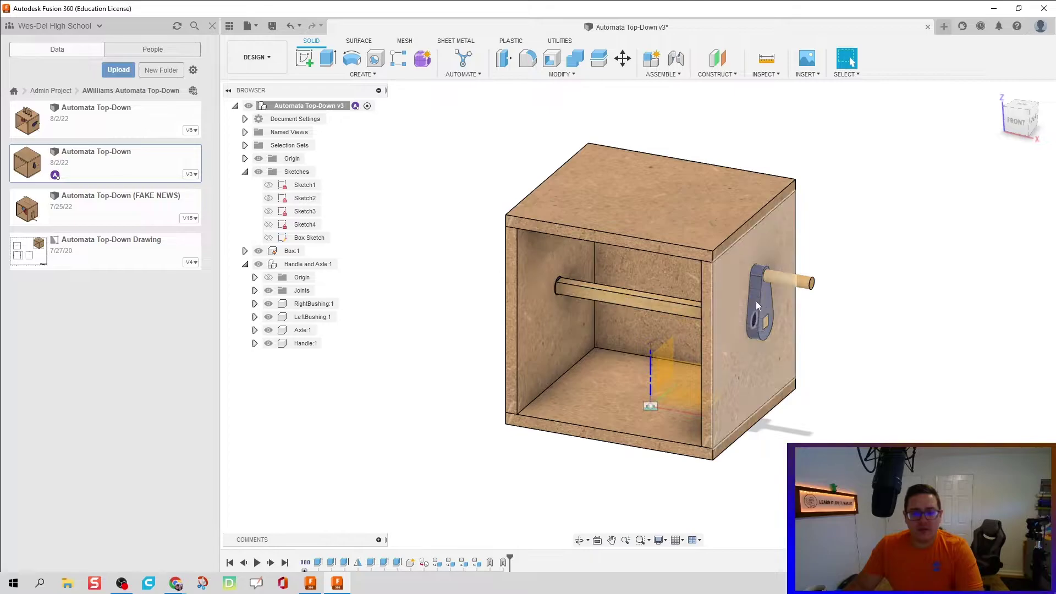
# Create a rigid as-built joint between the axle and the left bushing.
pyautogui.hotkey('shift', 'j')
pyautogui.click(606, 301)
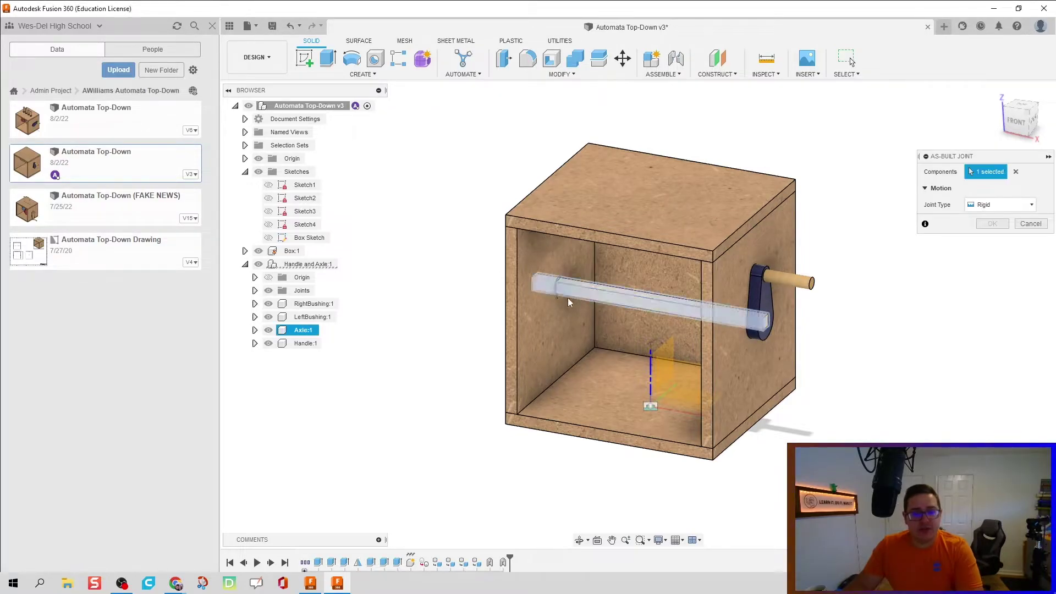
pyautogui.keyDown('shift'); pyautogui.moveTo(426, 290); pyautogui.dragTo(479, 292, button='middle'); pyautogui.keyUp('shift')
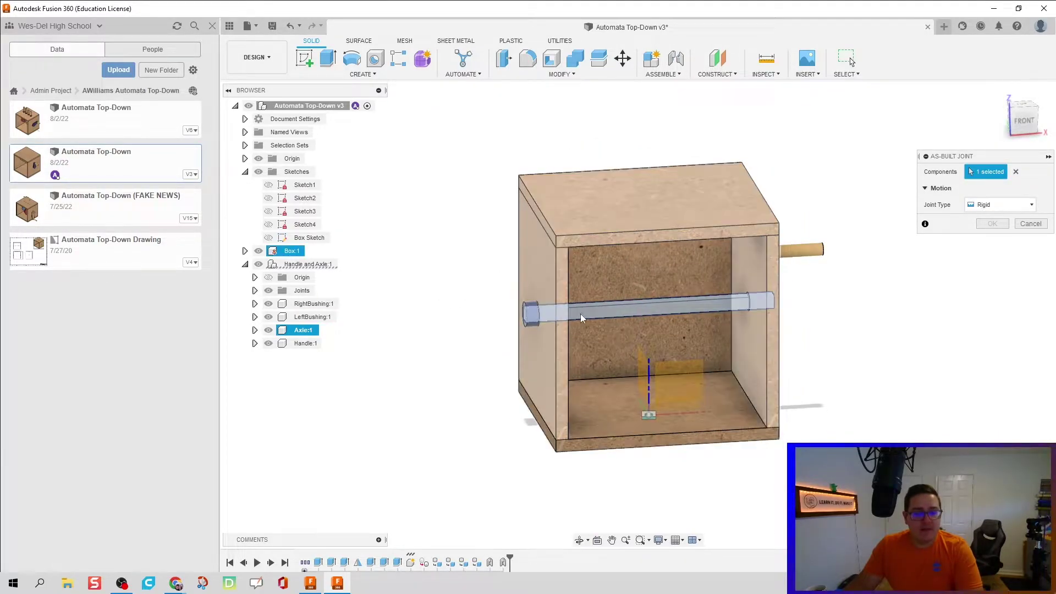
pyautogui.click(532, 316)
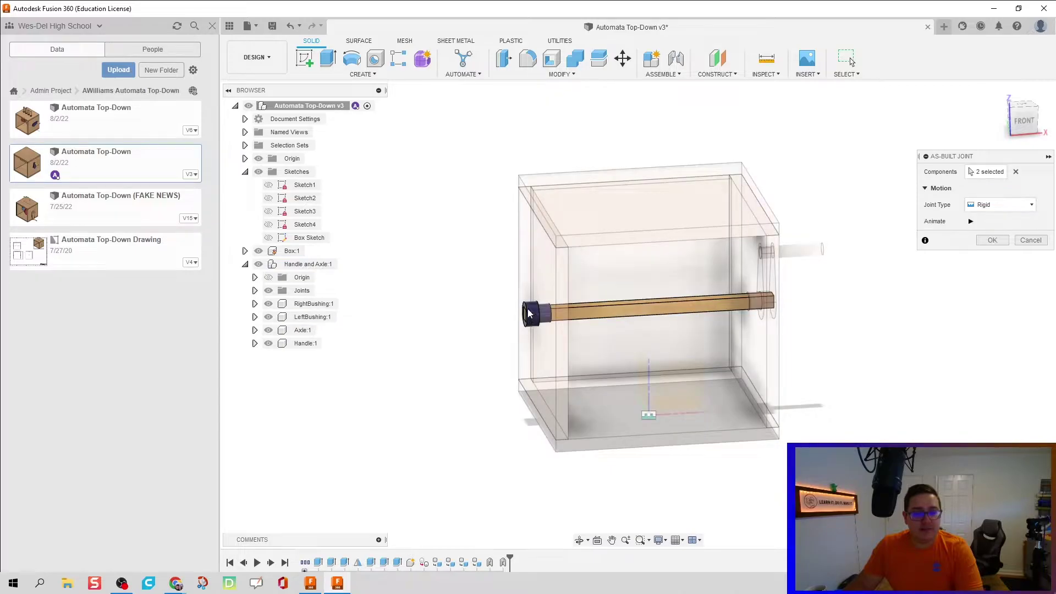
pyautogui.click(990, 244)
# Create a revolute as-built joint between the axle and the box, snapped at the axle's left-bushing end and rotating about the Z axis.
pyautogui.keyDown('shift'); pyautogui.moveTo(896, 307); pyautogui.dragTo(840, 324, button='middle'); pyautogui.keyUp('shift')
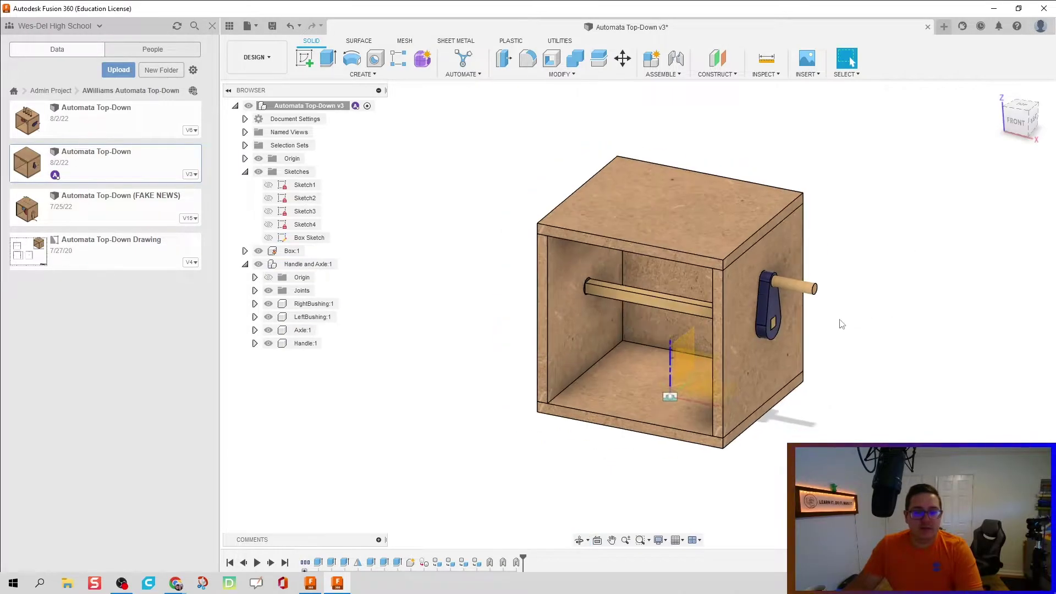
pyautogui.hotkey('shift', 'j')
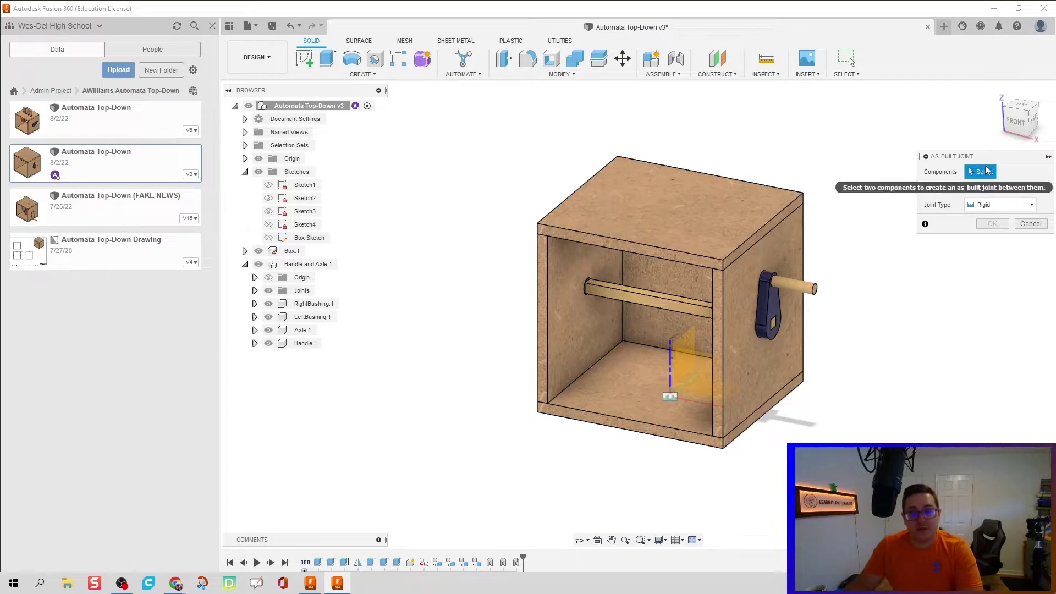
pyautogui.click(637, 304)
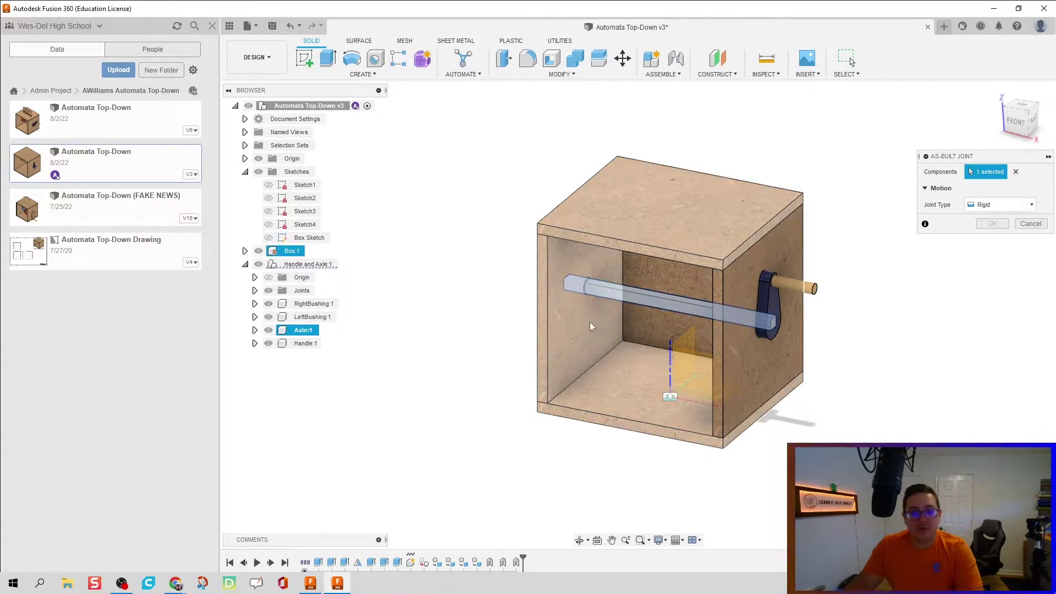
pyautogui.click(591, 326)
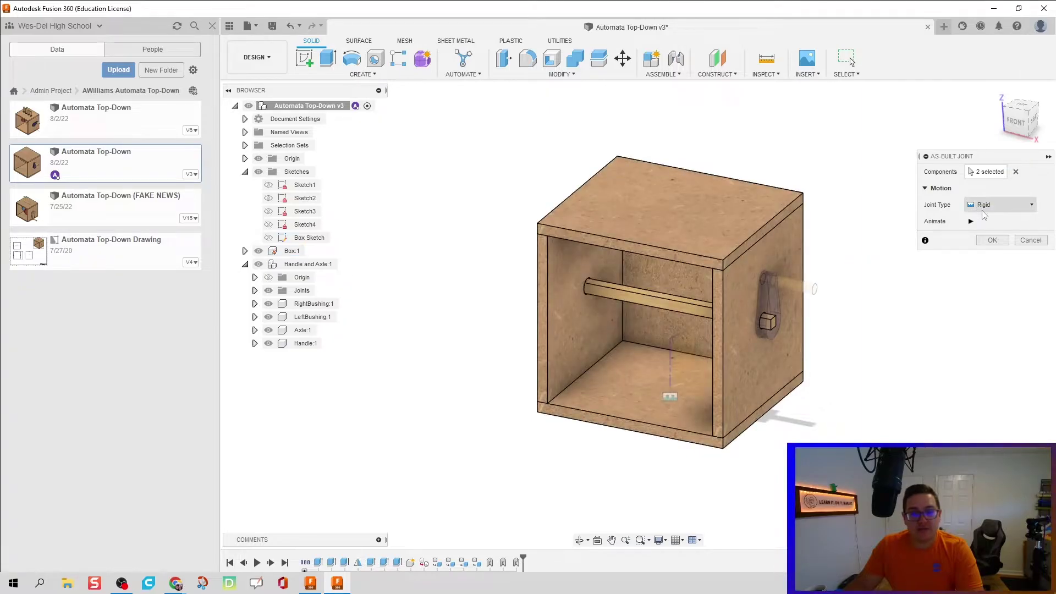
pyautogui.click(986, 208)
pyautogui.click(991, 230)
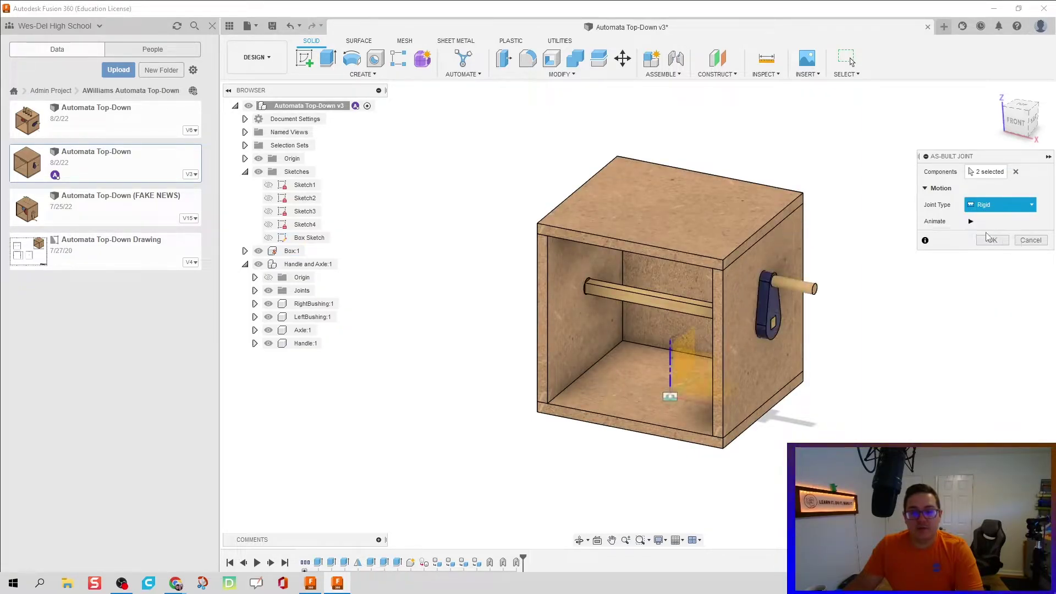
pyautogui.scroll(4, 625, 304)
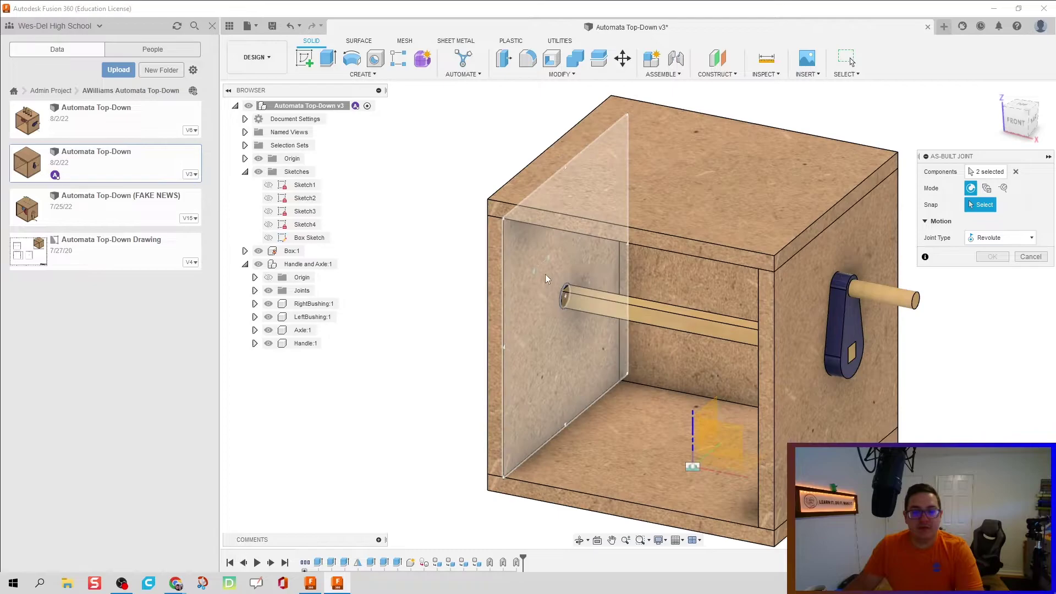
pyautogui.scroll(2, 594, 283)
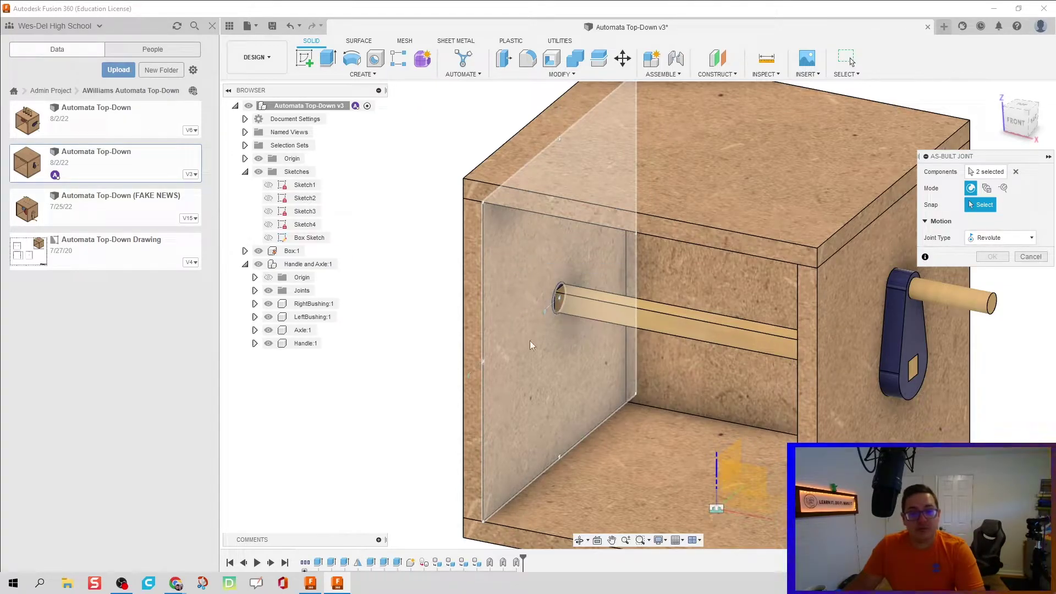
pyautogui.click(560, 300)
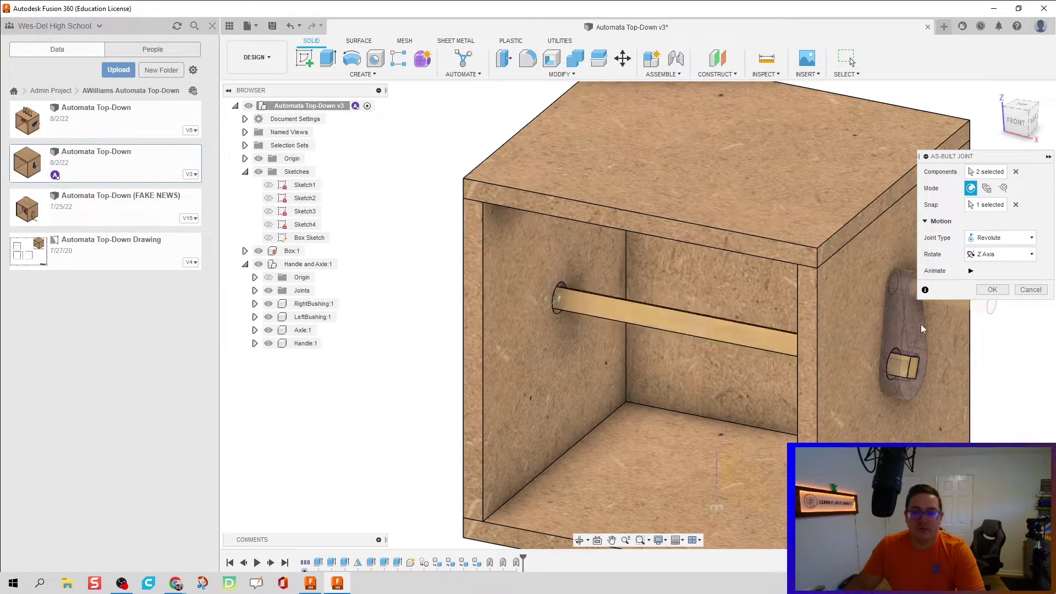
pyautogui.click(1000, 293)
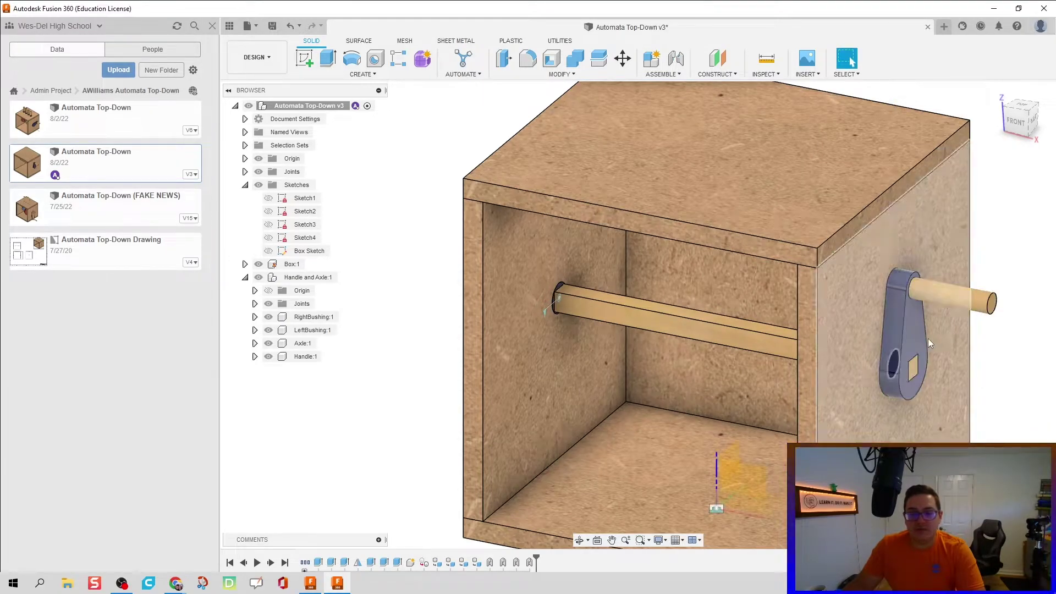
# Animate the axle's revolute joint to check the crank's rotation, and stop the animation.
pyautogui.rightClick(582, 315)
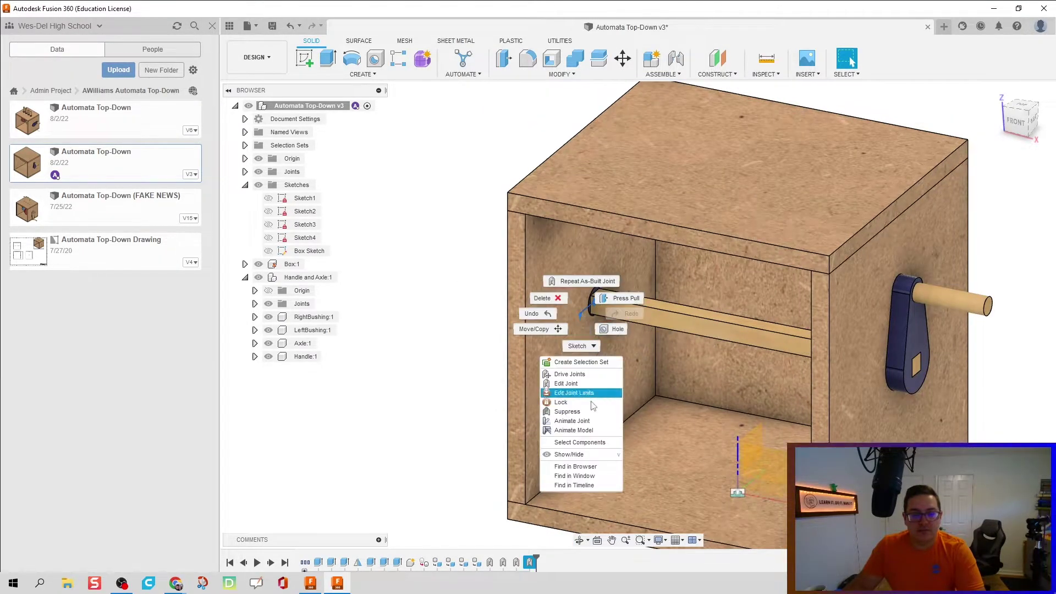
pyautogui.click(572, 421)
pyautogui.scroll(-3, 463, 385)
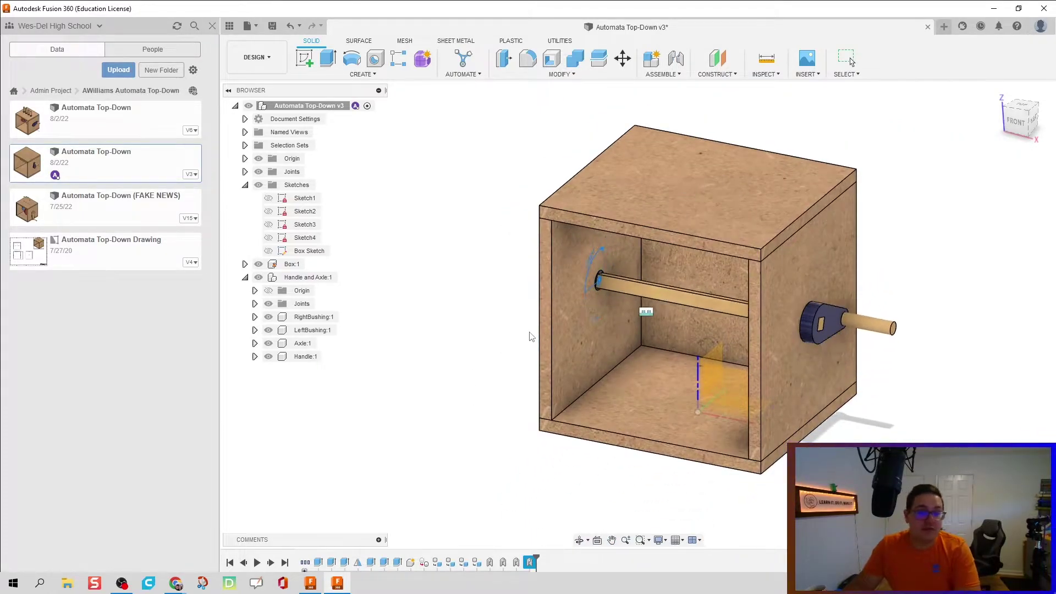
pyautogui.press('Escape')
pyautogui.press('Escape')
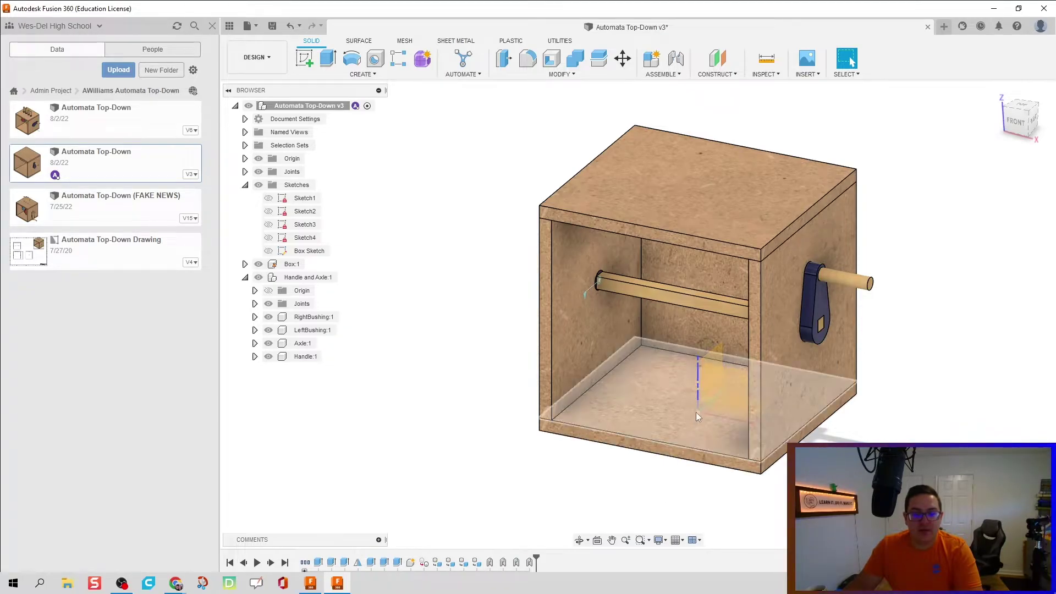
# Hide the assembly's origin geometry and start a new sketch on the top face of the box.
pyautogui.click(260, 159)
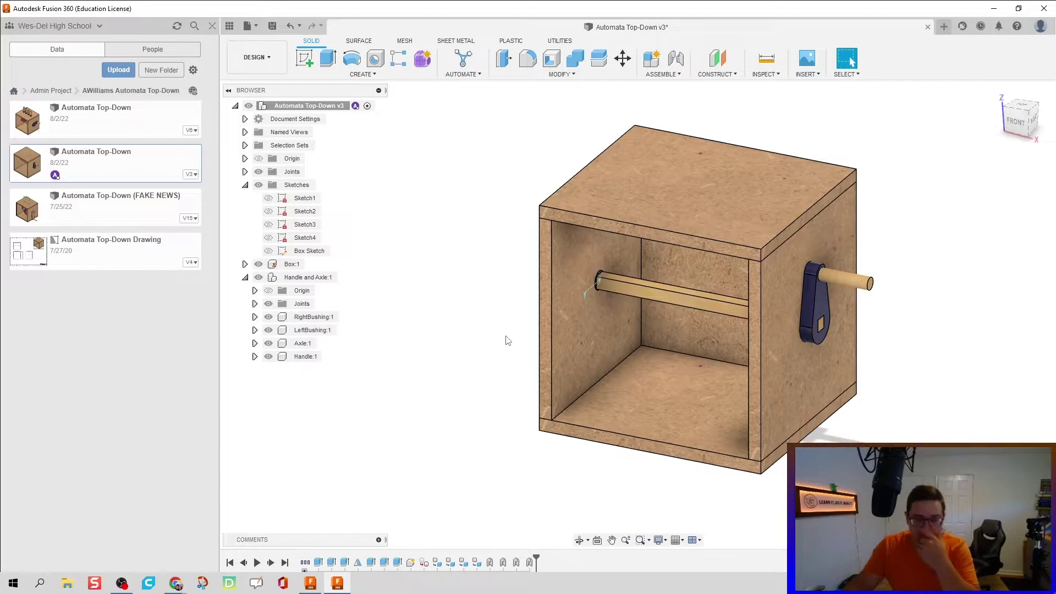
pyautogui.moveTo(542, 319); pyautogui.dragTo(517, 320, button='middle')
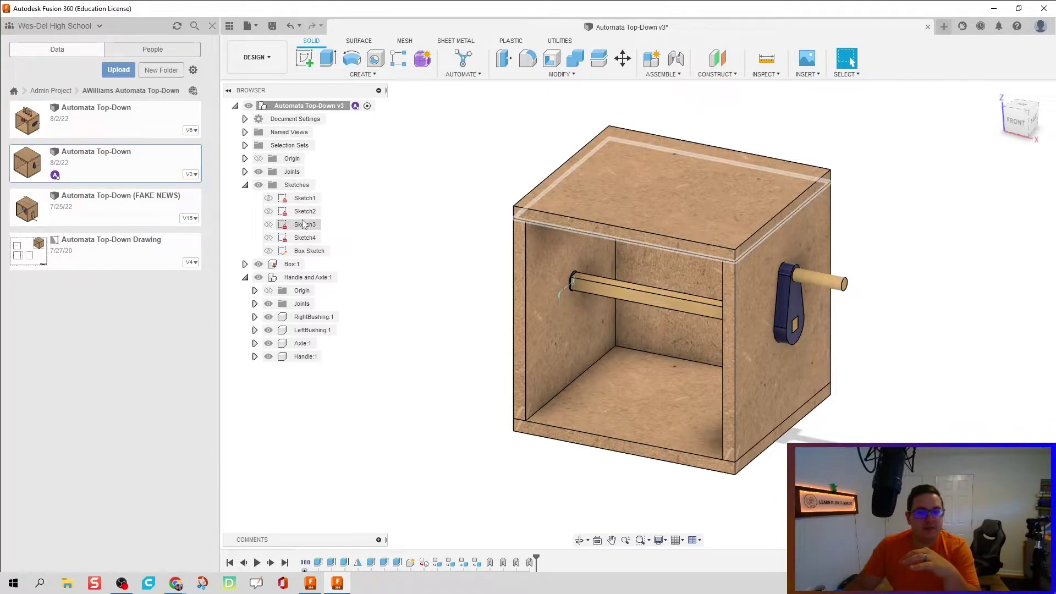
pyautogui.click(305, 58)
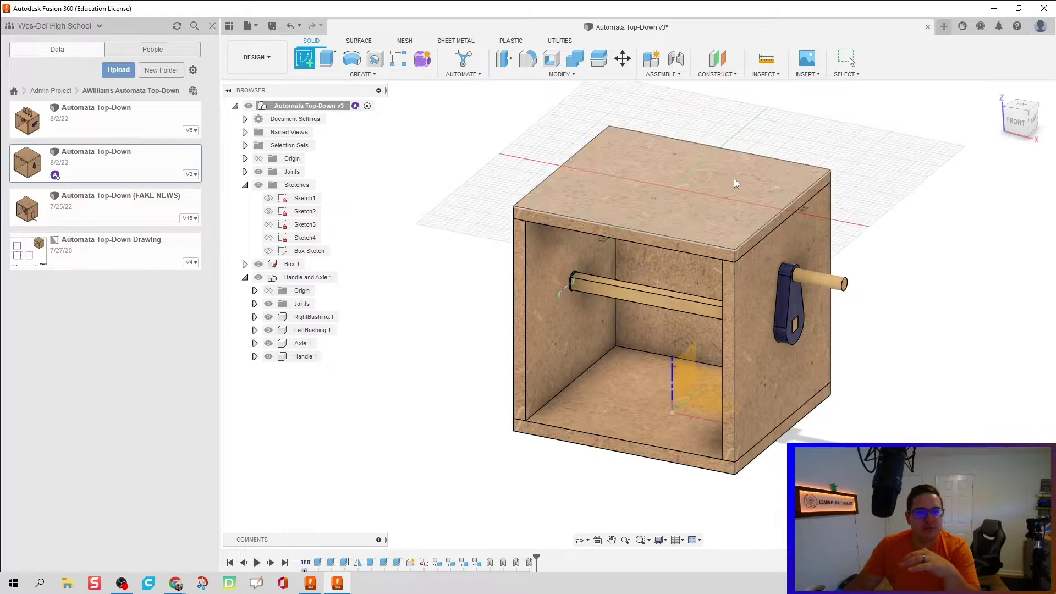
pyautogui.click(648, 192)
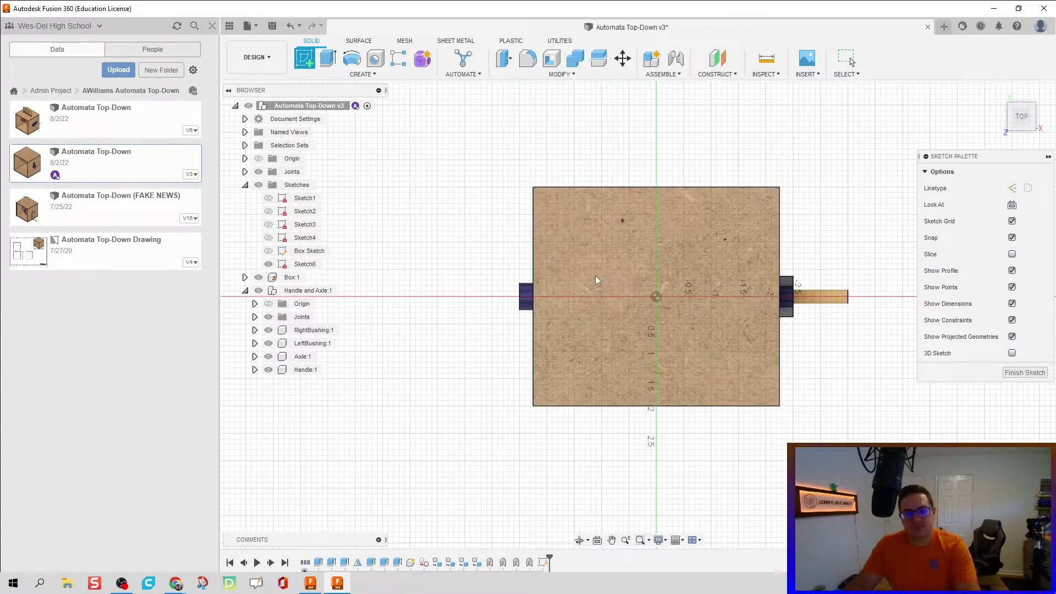
# Sketch a 0.25 in by 0.25 in center rectangle on the horizontal axis, near the box top's left-bushing edge.
pyautogui.scroll(5, 577, 304)
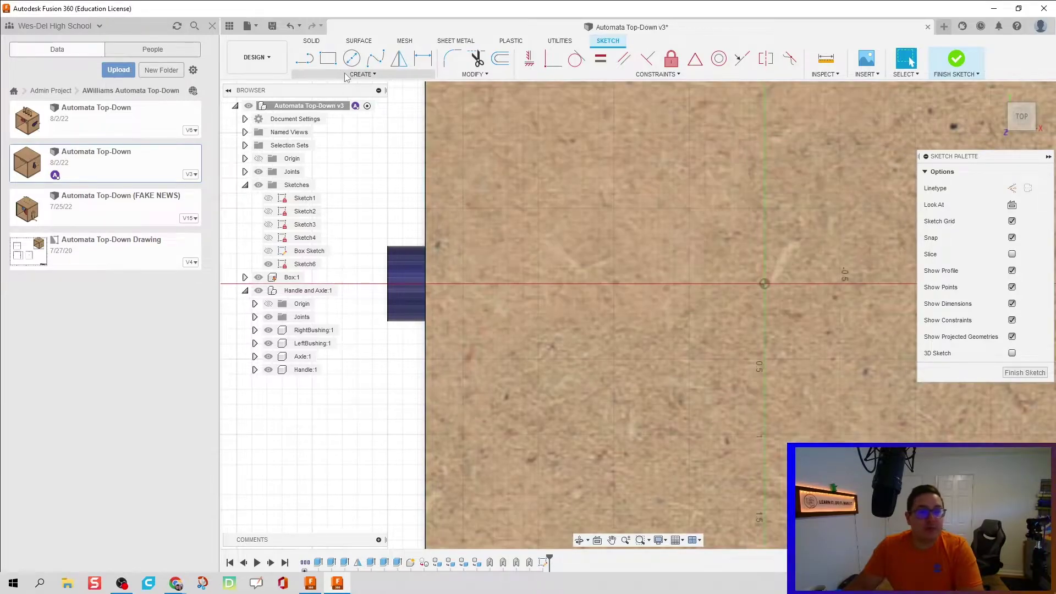
pyautogui.click(346, 75)
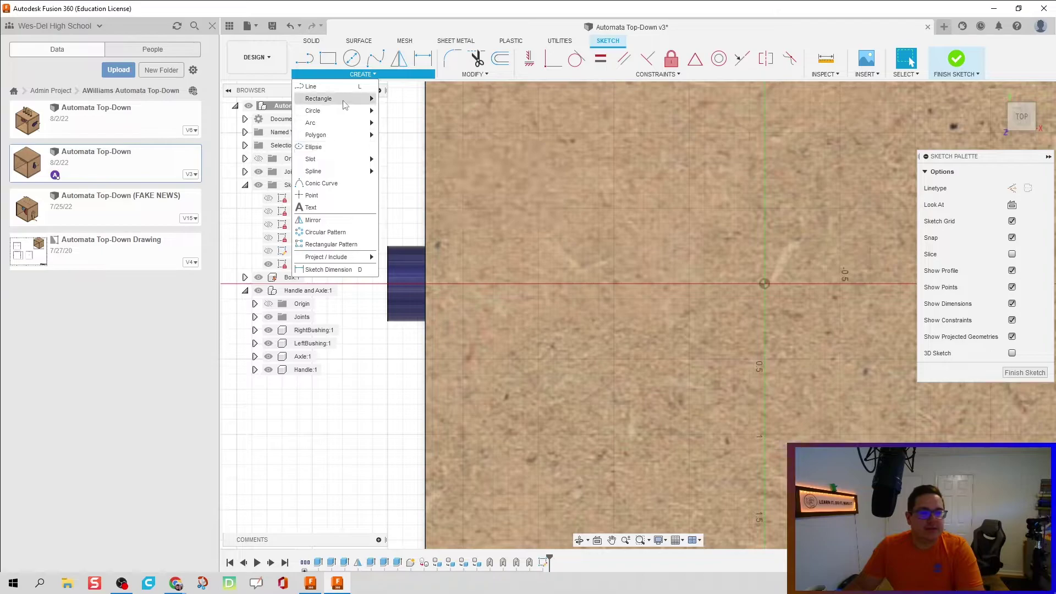
pyautogui.moveTo(363, 99)
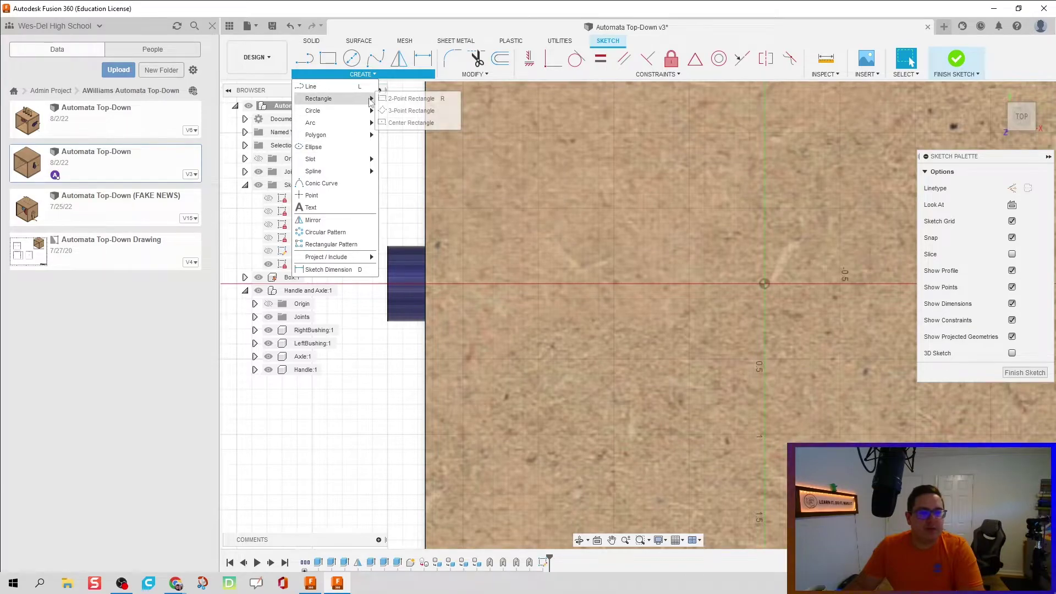
pyautogui.click(404, 123)
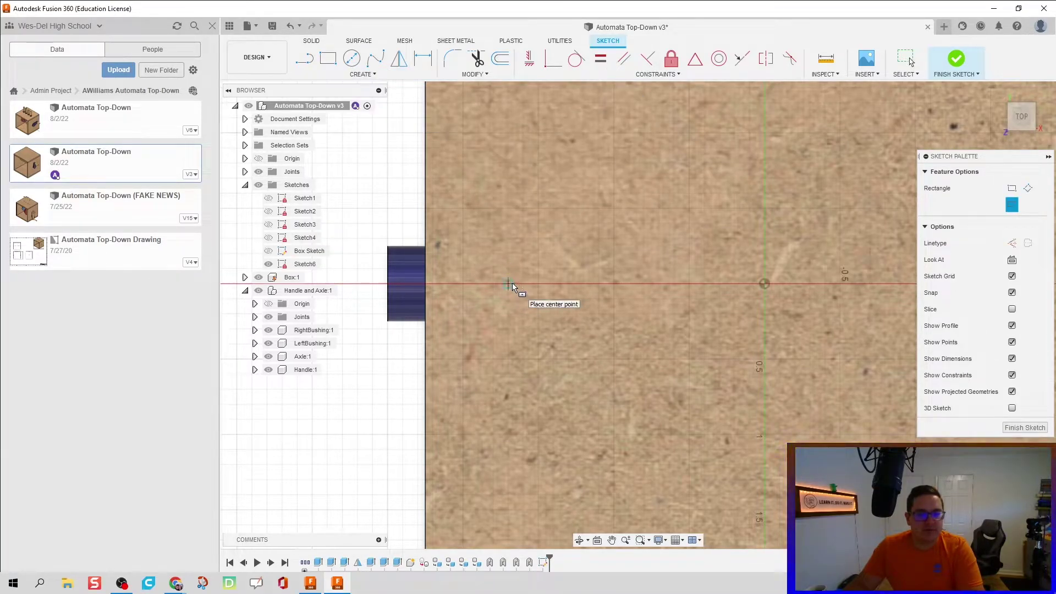
pyautogui.click(508, 284)
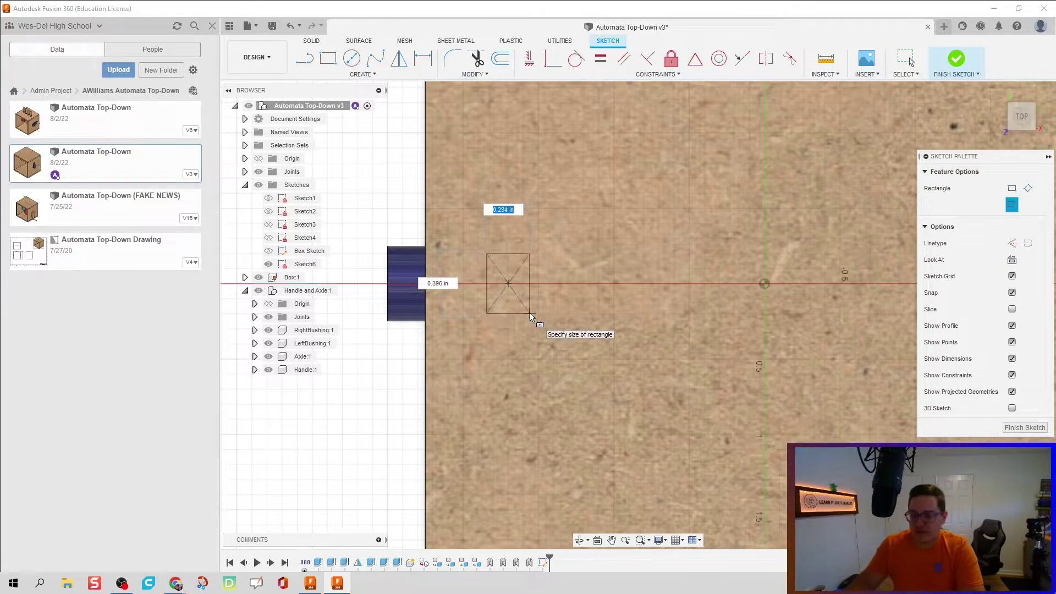
pyautogui.press('Tab')
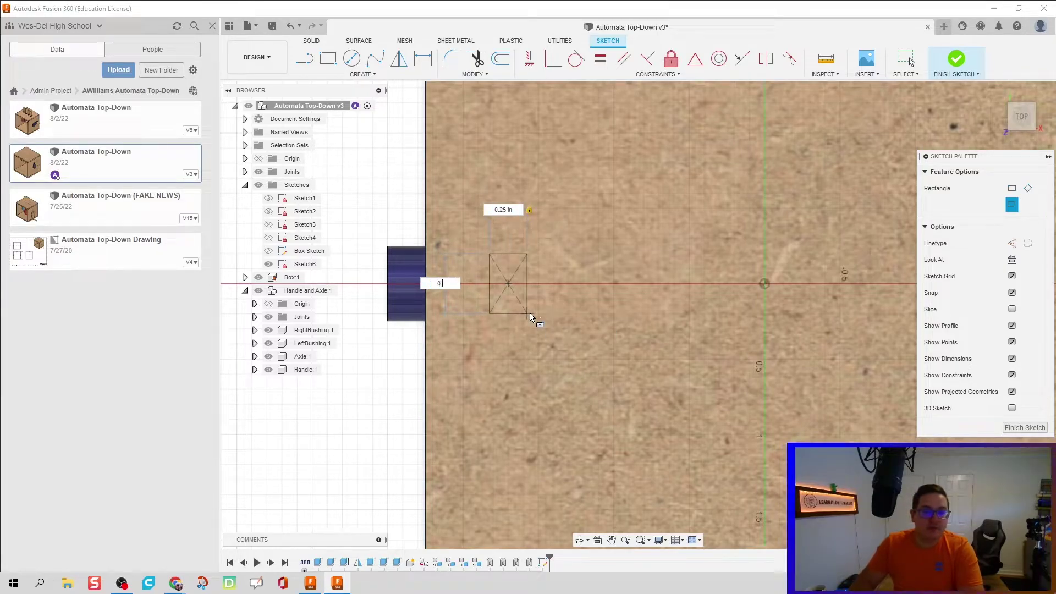
pyautogui.write('0.25')
pyautogui.press('Return')
# Draw two concentric circles centered on the small square, the inner about 0.55 in in diameter and the outer larger.
pyautogui.scroll(3, 506, 283)
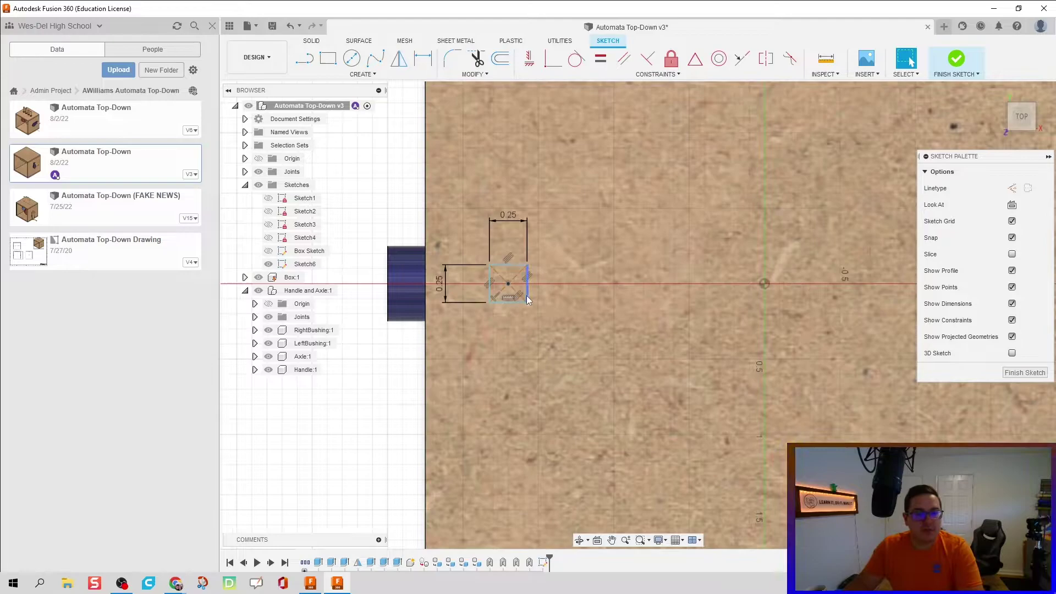
pyautogui.press('c')
pyautogui.click(497, 273)
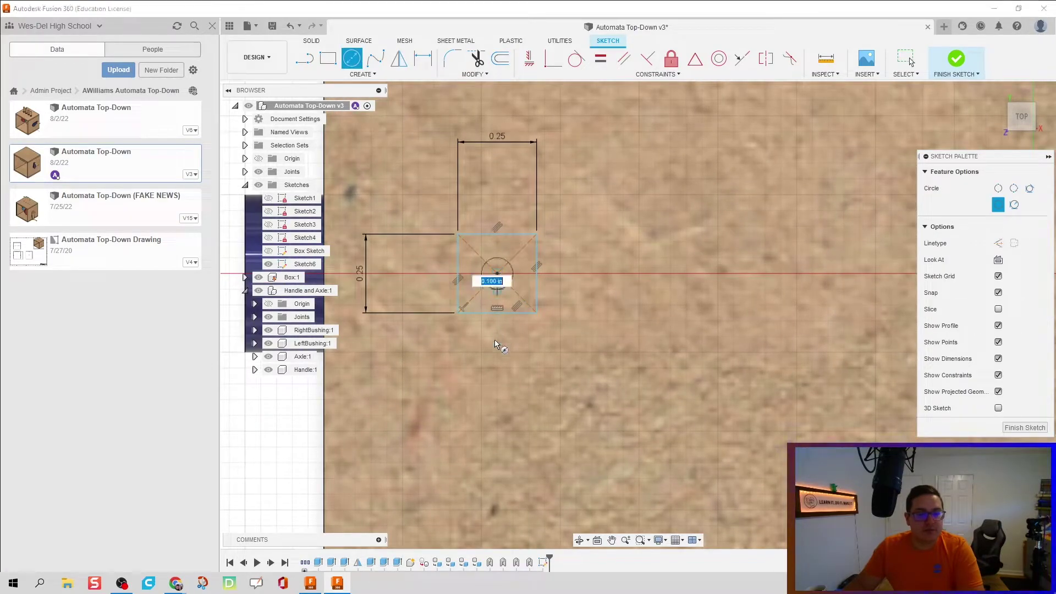
pyautogui.click(499, 359)
pyautogui.click(497, 273)
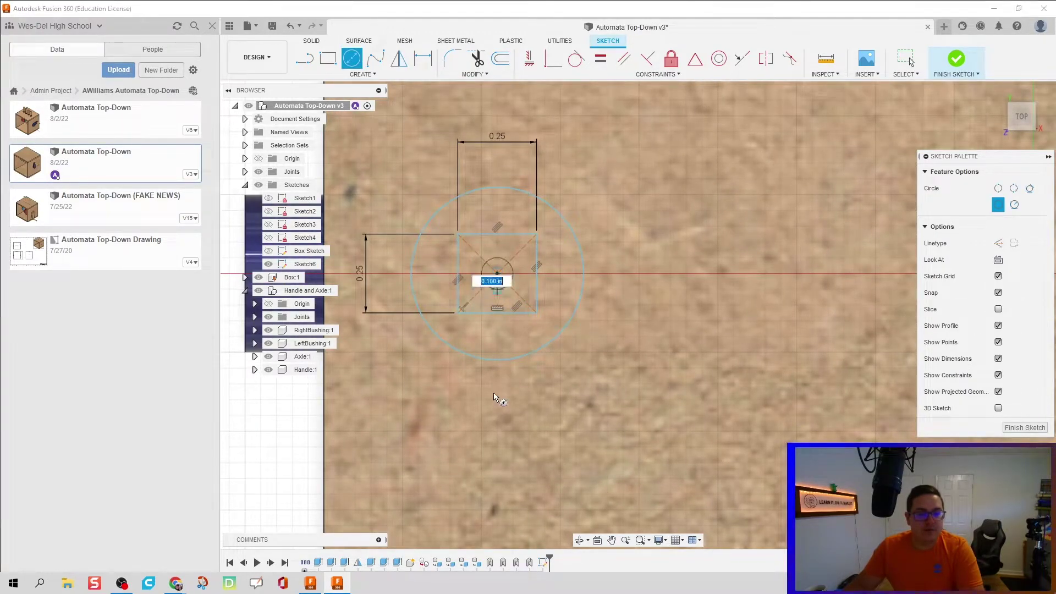
pyautogui.click(498, 395)
# Set the diameter of the outer circle around the square to 0.50 in.
pyautogui.press('d')
pyautogui.click(609, 325)
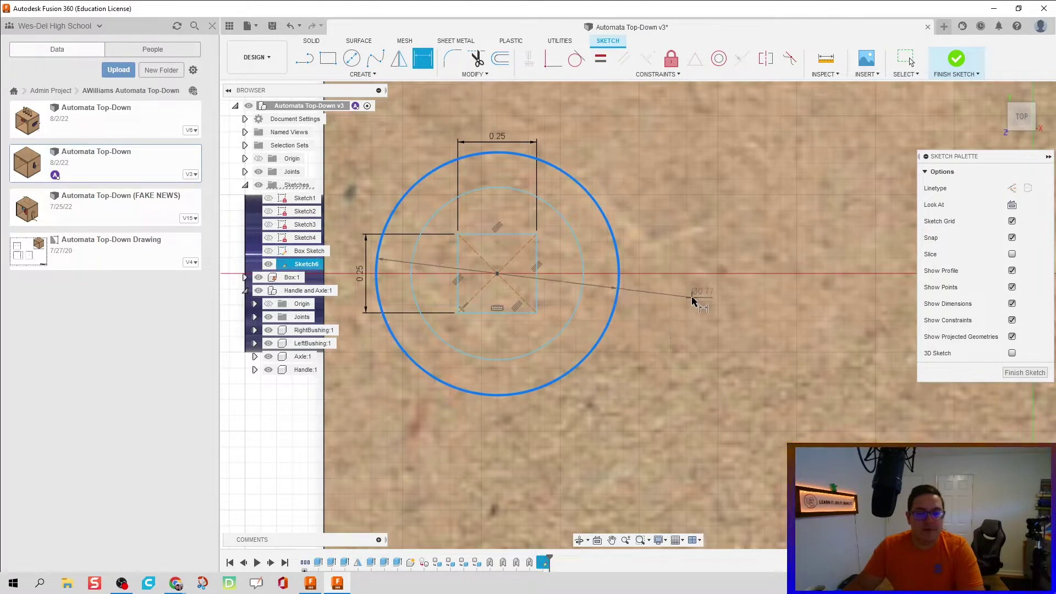
pyautogui.click(694, 297)
pyautogui.press('Return')
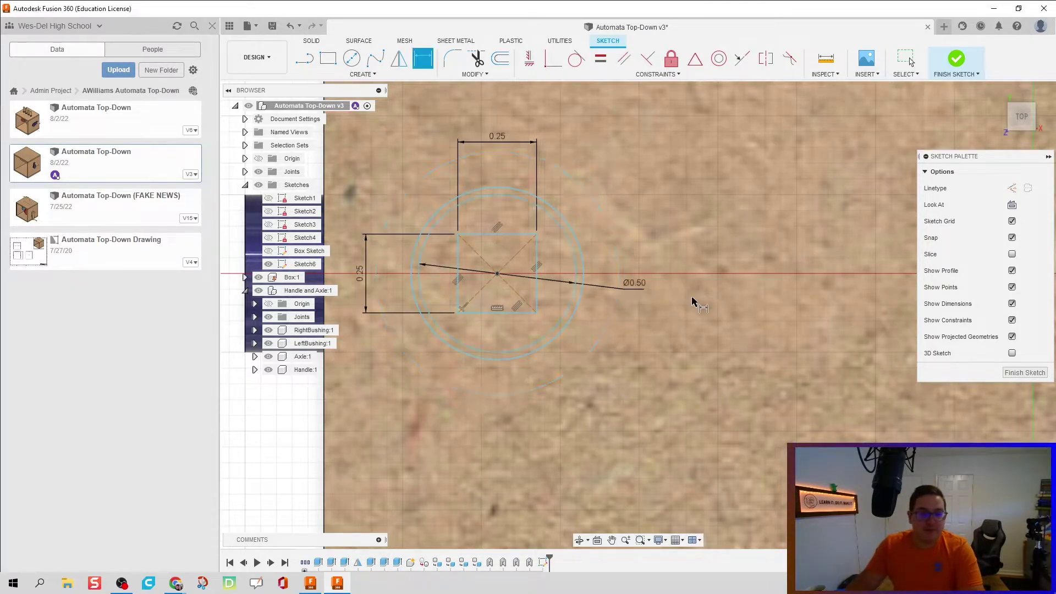
pyautogui.click(572, 317)
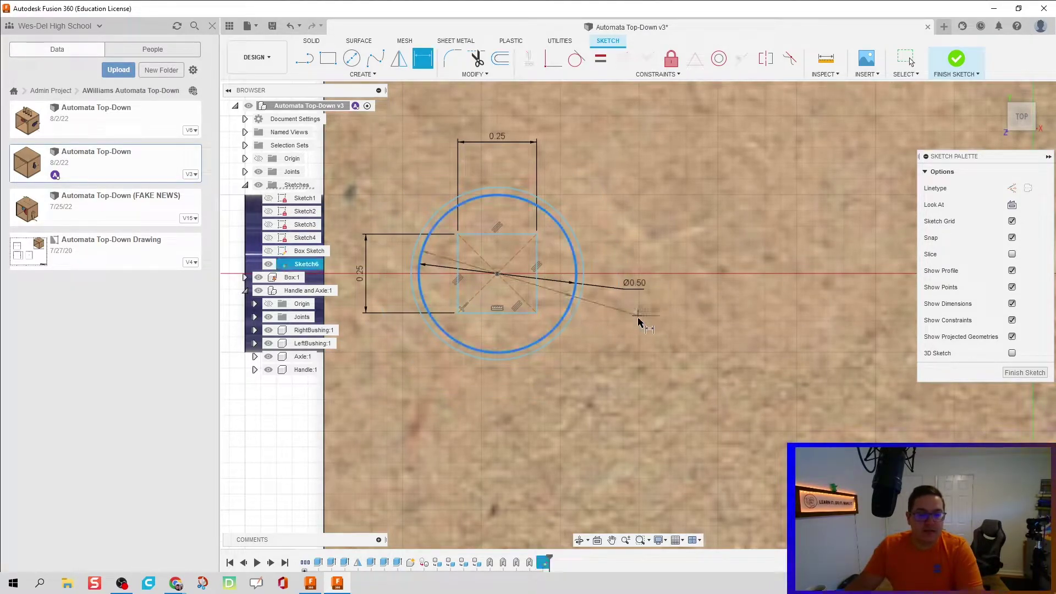
pyautogui.click(637, 323)
pyautogui.click(634, 330)
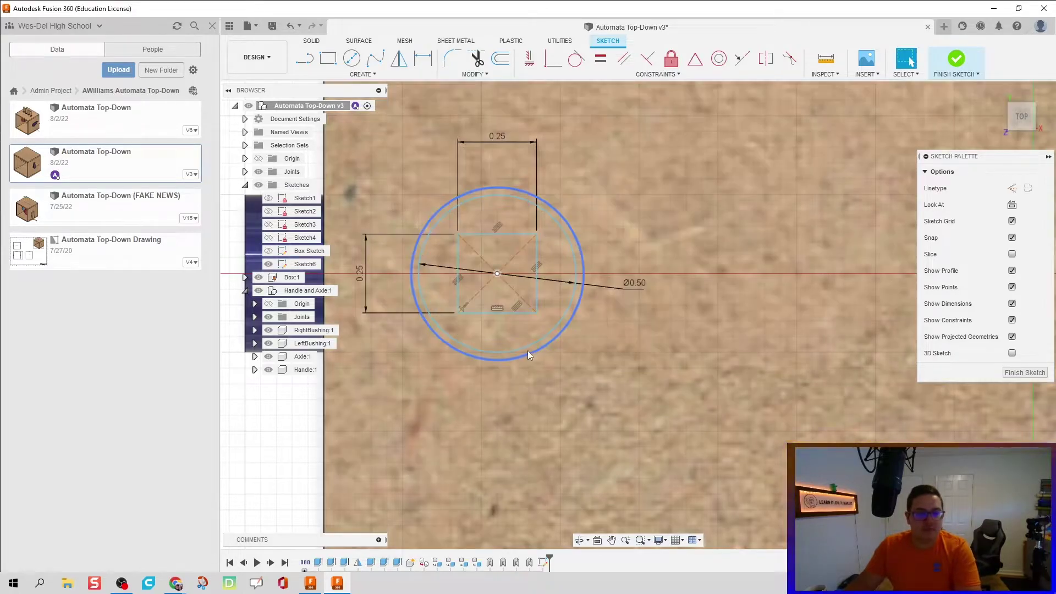
# Set the diameter of the remaining undimensioned circle around the square to 0.375 in.
pyautogui.scroll(3, 528, 351)
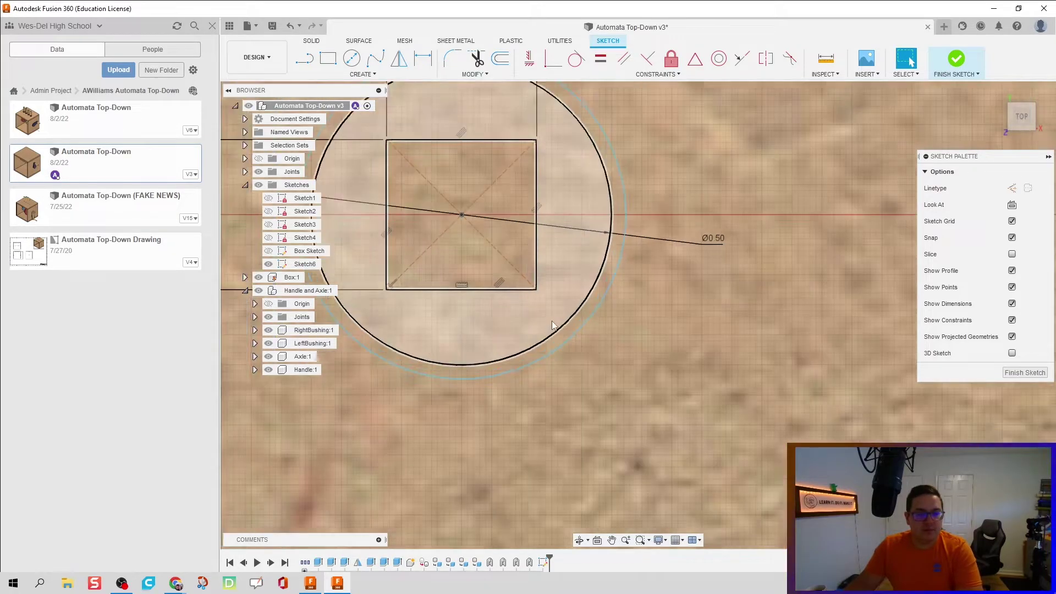
pyautogui.click(598, 301)
pyautogui.click(681, 324)
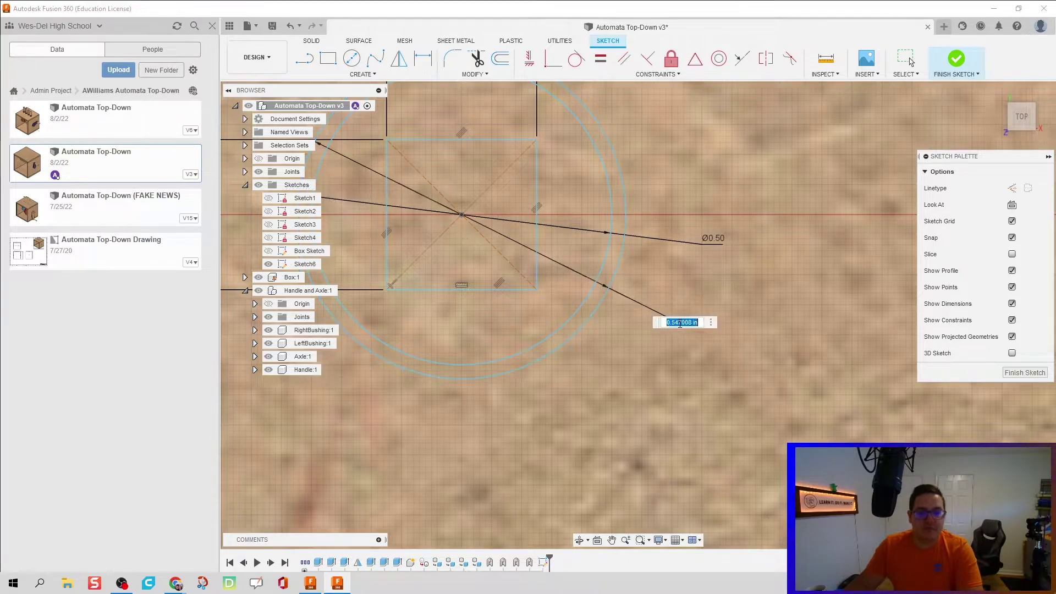
pyautogui.write('0.375')
pyautogui.press('Return')
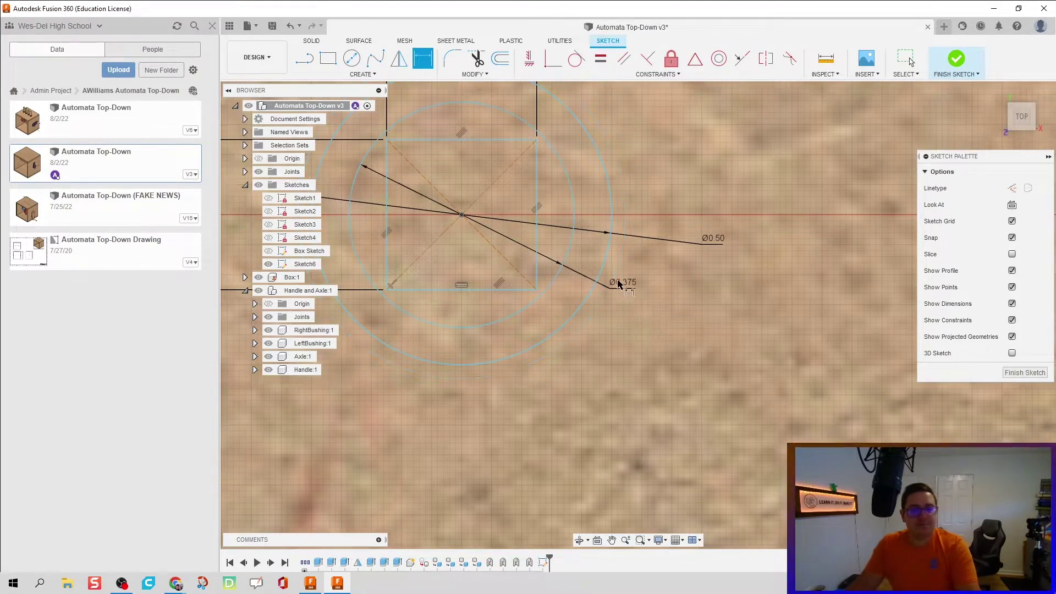
# Dimension the circles' shared center 0.75 in from the box top's edge on the left-bushing side.
pyautogui.moveTo(560, 259); pyautogui.dragTo(712, 277, button='middle')
pyautogui.scroll(-2, 691, 283)
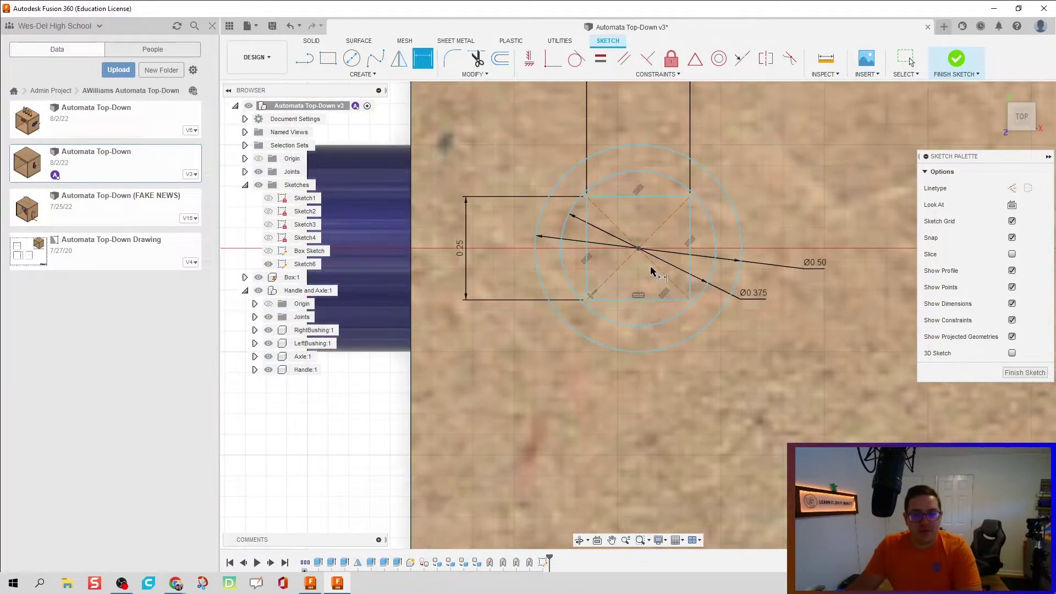
pyautogui.scroll(-1, 650, 271)
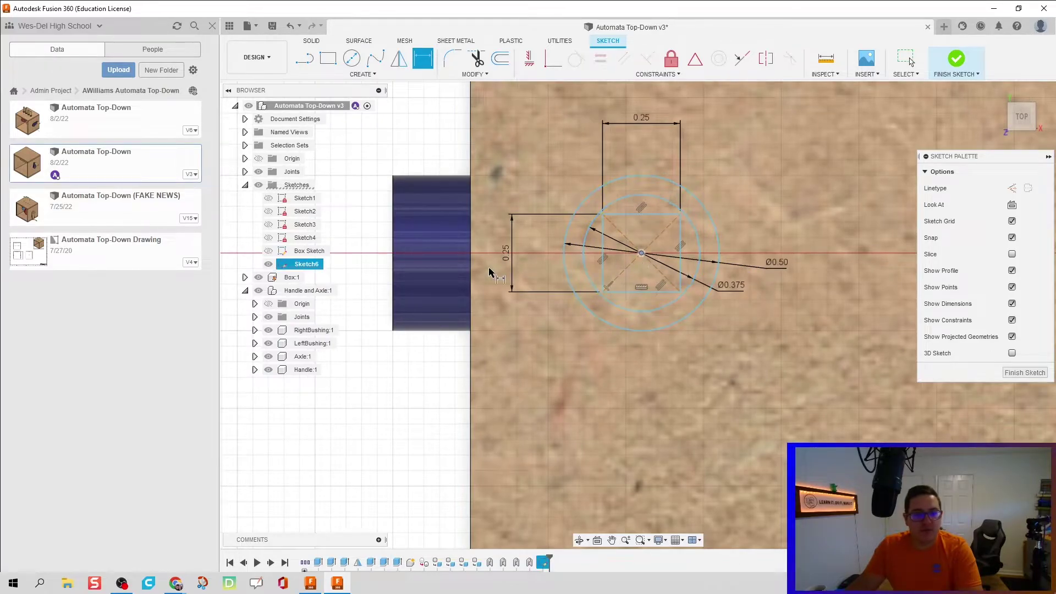
pyautogui.click(471, 267)
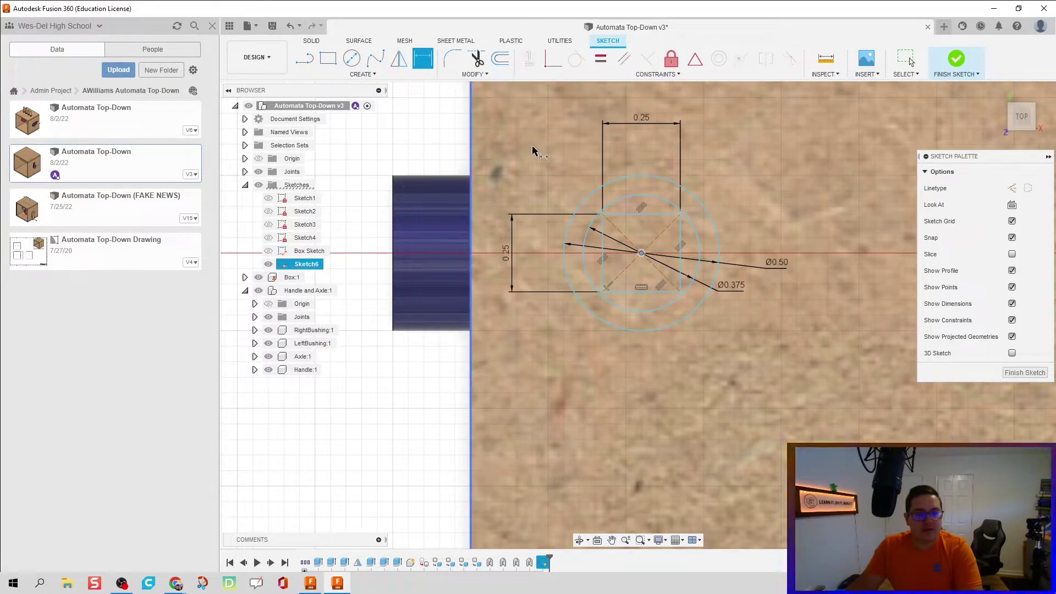
pyautogui.moveTo(535, 152); pyautogui.dragTo(526, 259, button='middle')
pyautogui.click(534, 181)
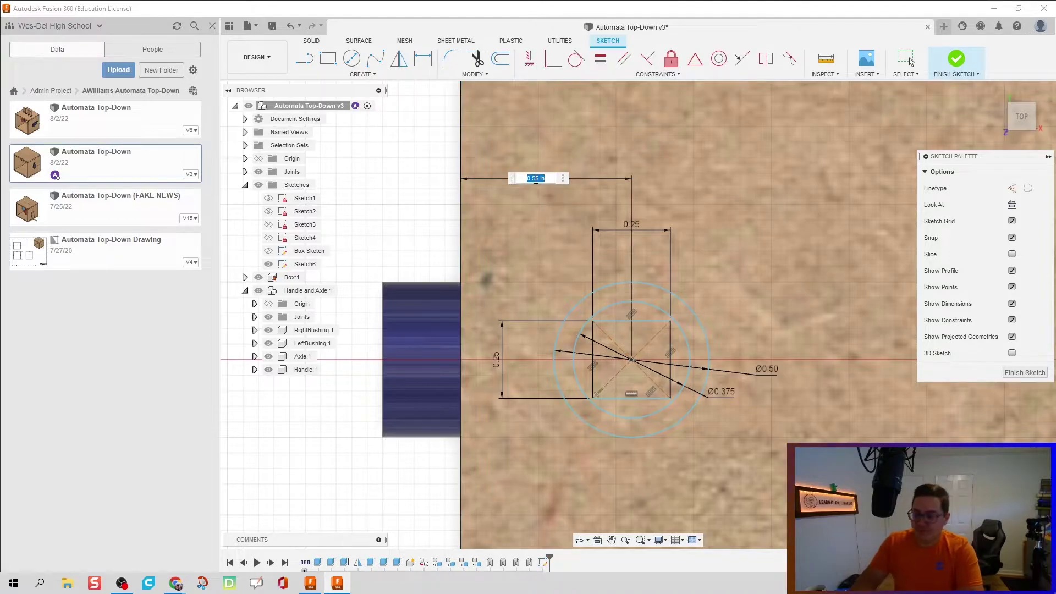
pyautogui.write('0.75')
pyautogui.press('Return')
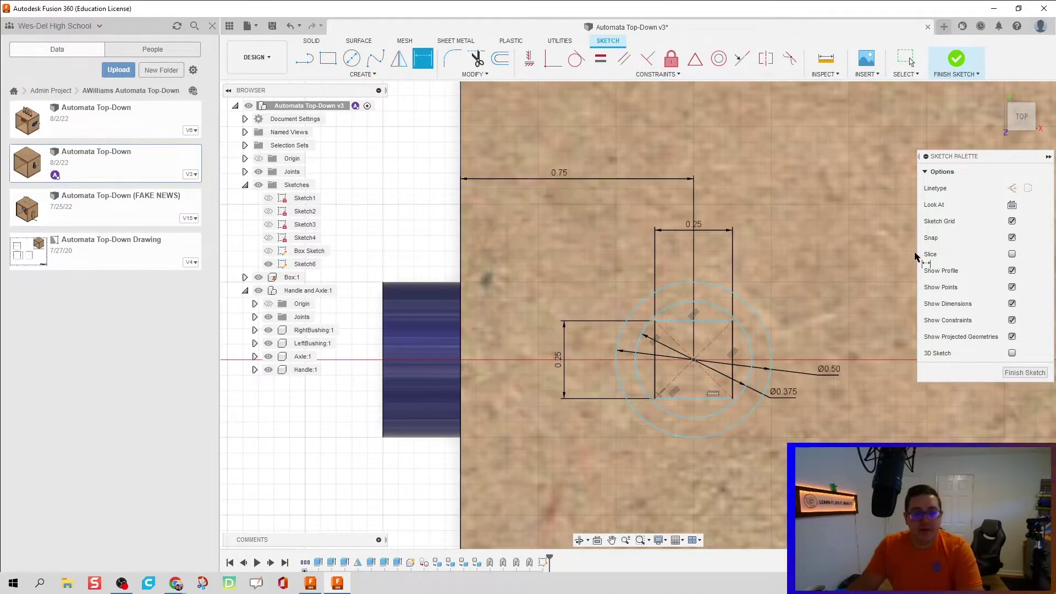
pyautogui.scroll(-6, 832, 281)
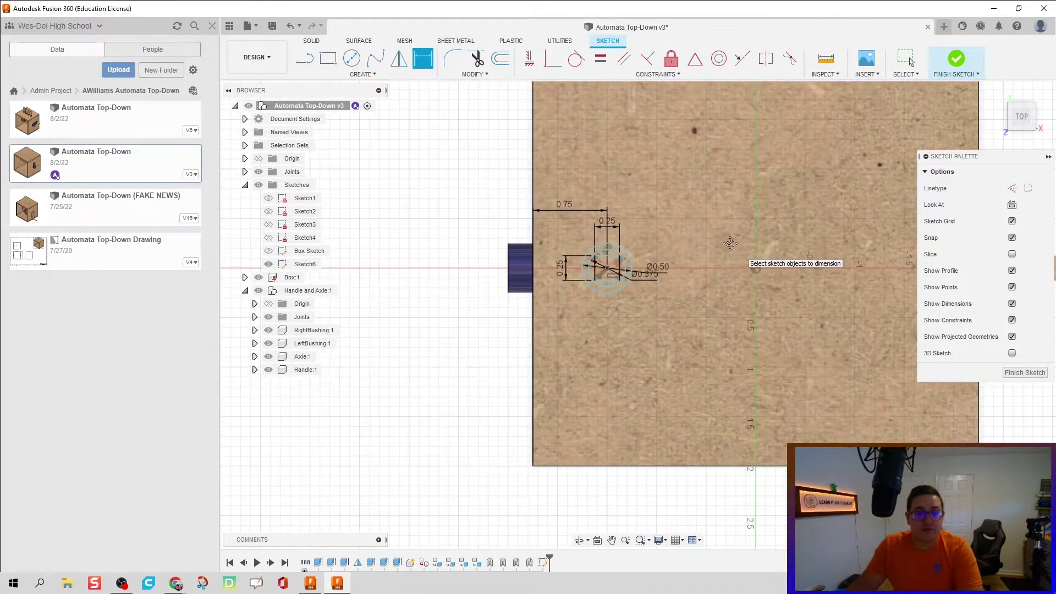
pyautogui.moveTo(735, 224)
pyautogui.mouseDown(button='middle')
pyautogui.moveTo(653, 265)
pyautogui.moveTo(644, 297)
pyautogui.mouseUp(button='middle')
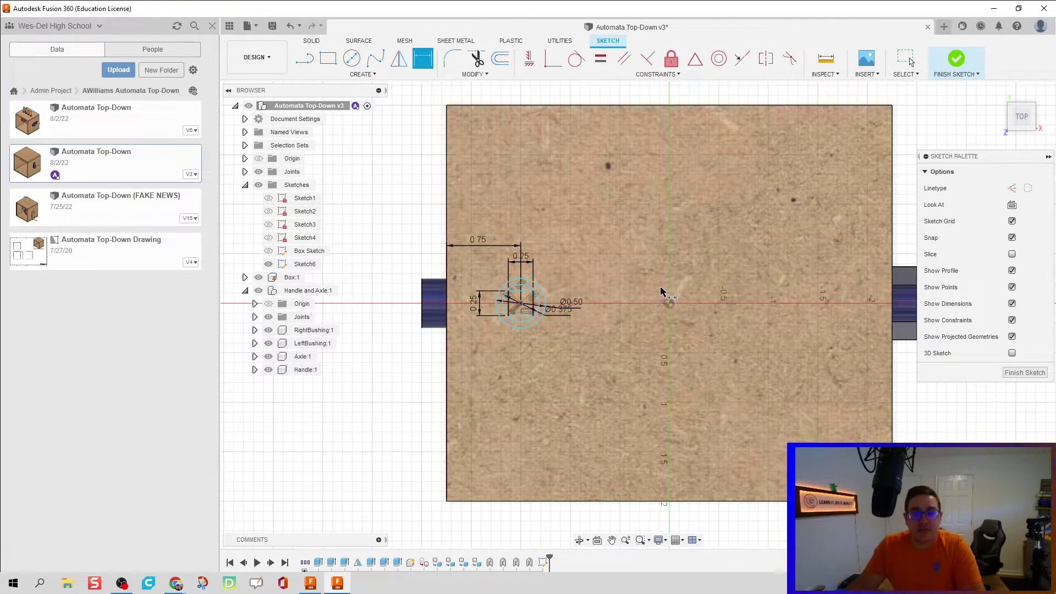
pyautogui.scroll(8, 518, 305)
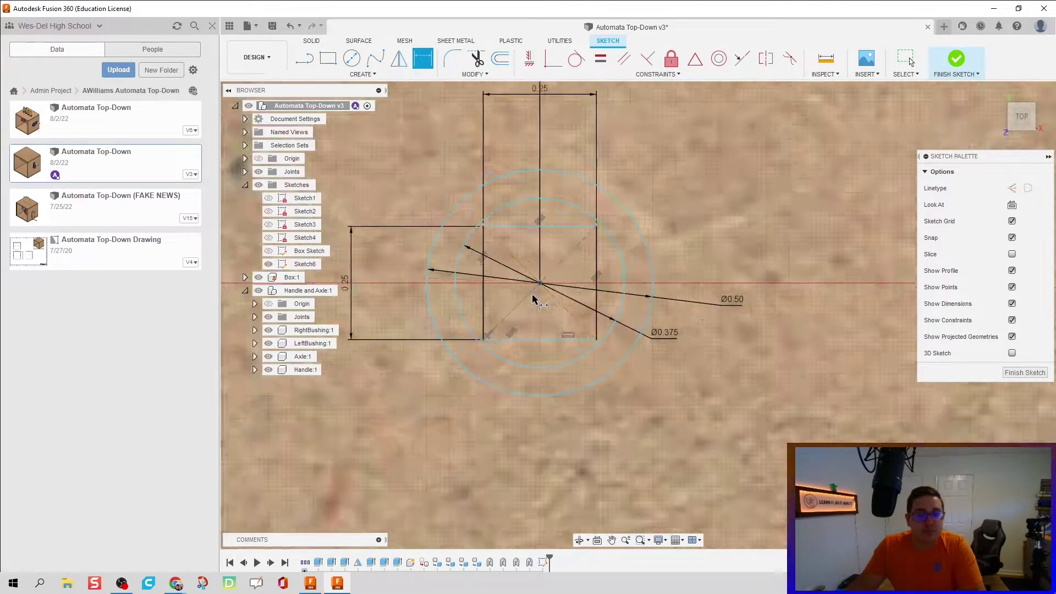
pyautogui.scroll(-10, 533, 294)
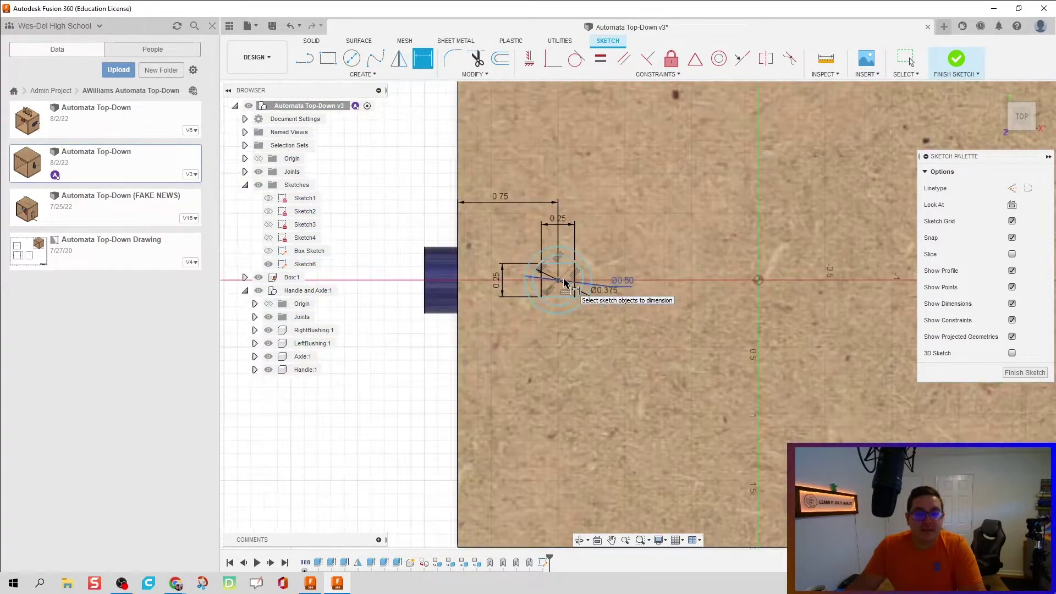
pyautogui.scroll(-5, 803, 272)
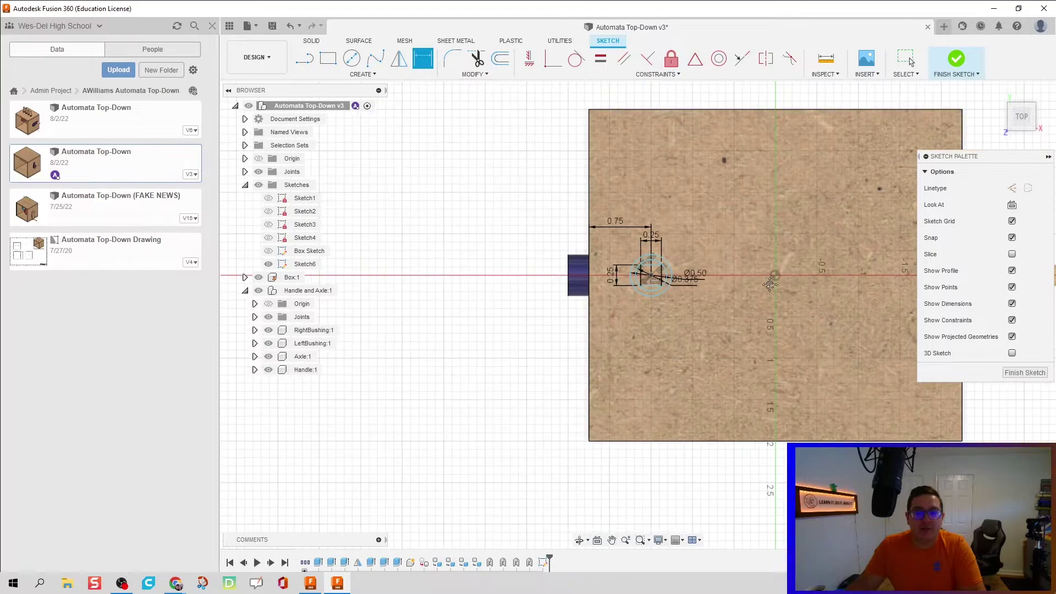
pyautogui.scroll(2, 702, 288)
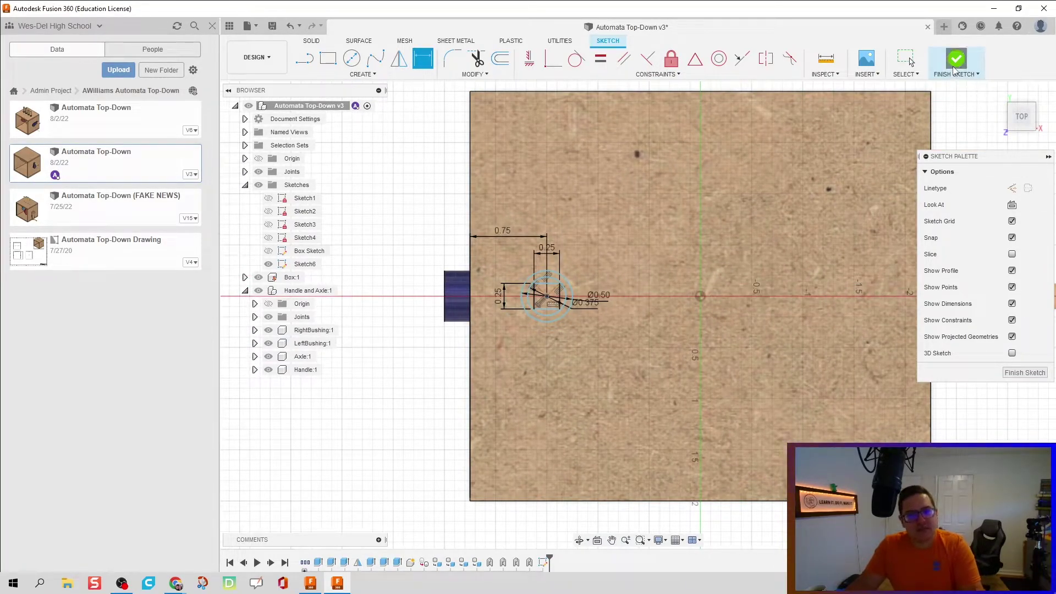
# Start a rectangular pattern of the square and both circles, three instances extending about 1.80 in across the box top toward the handle.
pyautogui.click(363, 75)
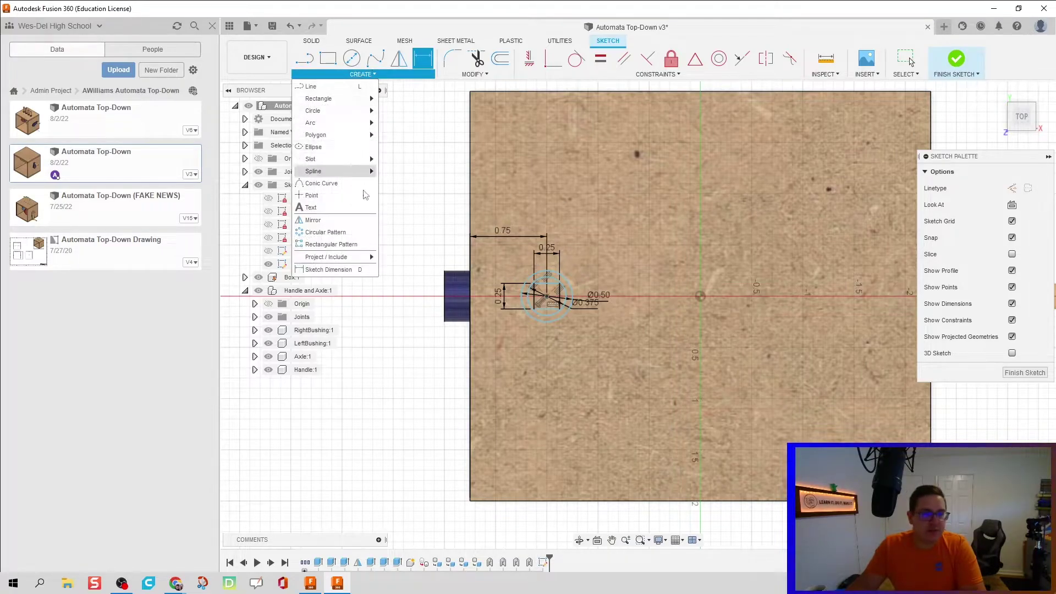
pyautogui.click(331, 244)
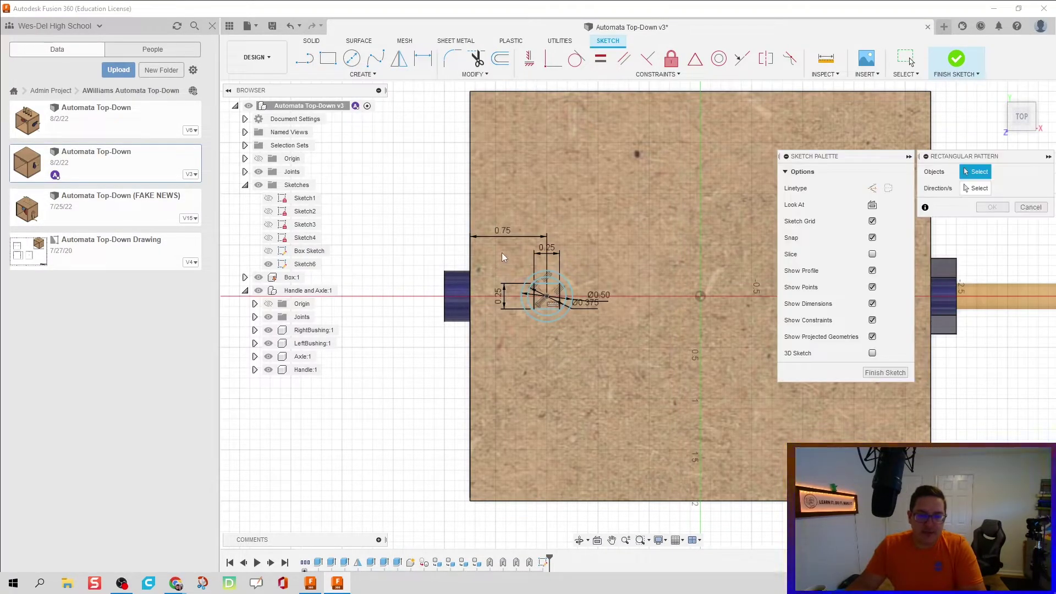
pyautogui.moveTo(502, 257); pyautogui.dragTo(603, 322)
pyautogui.moveTo(651, 400); pyautogui.dragTo(607, 388, button='middle')
pyautogui.moveTo(492, 284); pyautogui.dragTo(676, 284)
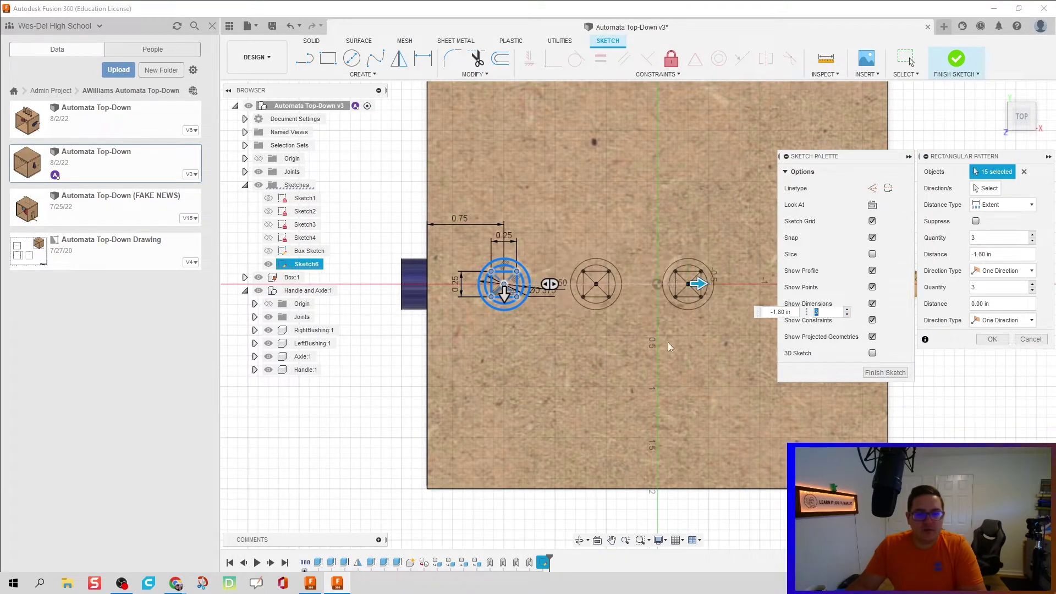
pyautogui.moveTo(716, 351); pyautogui.dragTo(636, 365, button='middle')
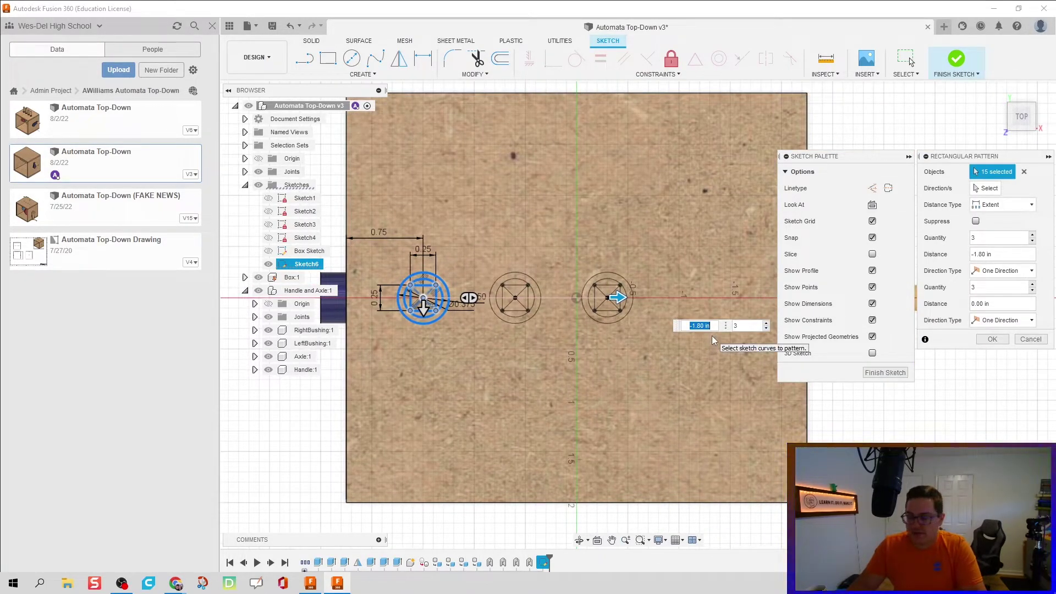
# Try a total pattern distance of 3 in for the square and circles.
pyautogui.write('3')
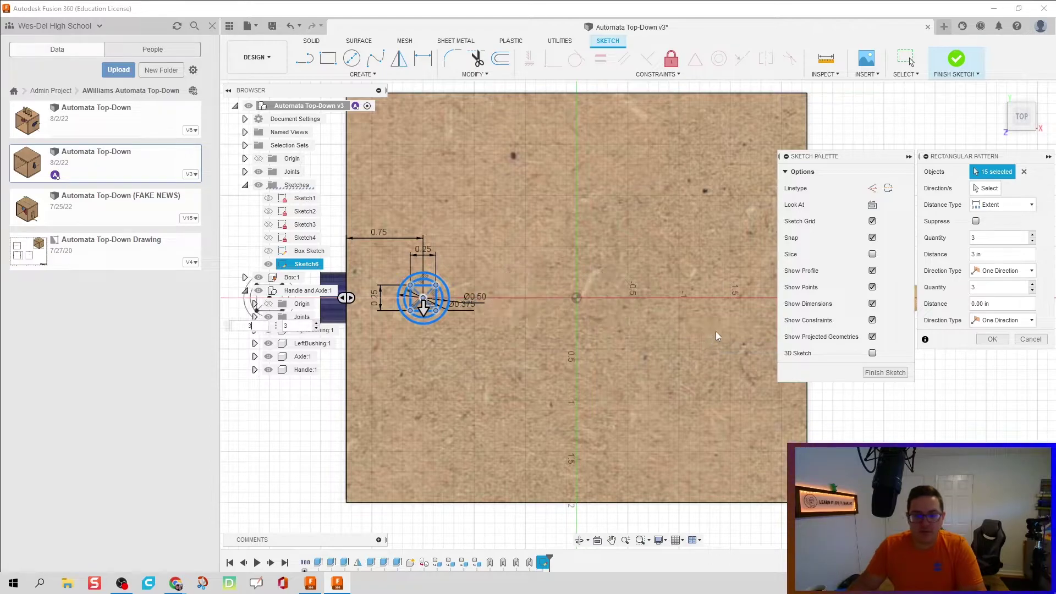
pyautogui.scroll(-5, 640, 333)
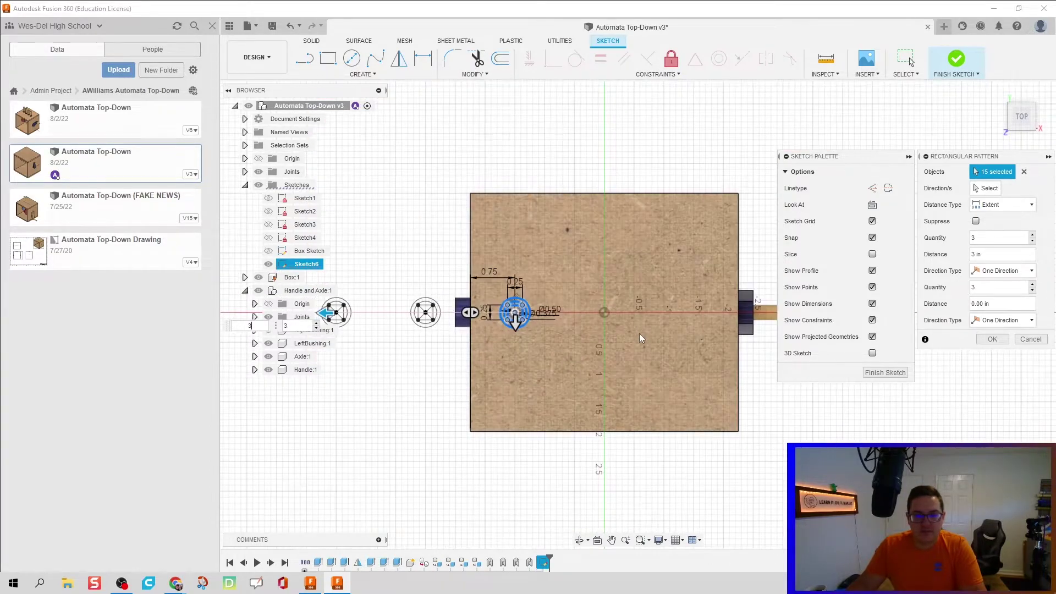
pyautogui.scroll(3, 559, 336)
pyautogui.scroll(3, 557, 327)
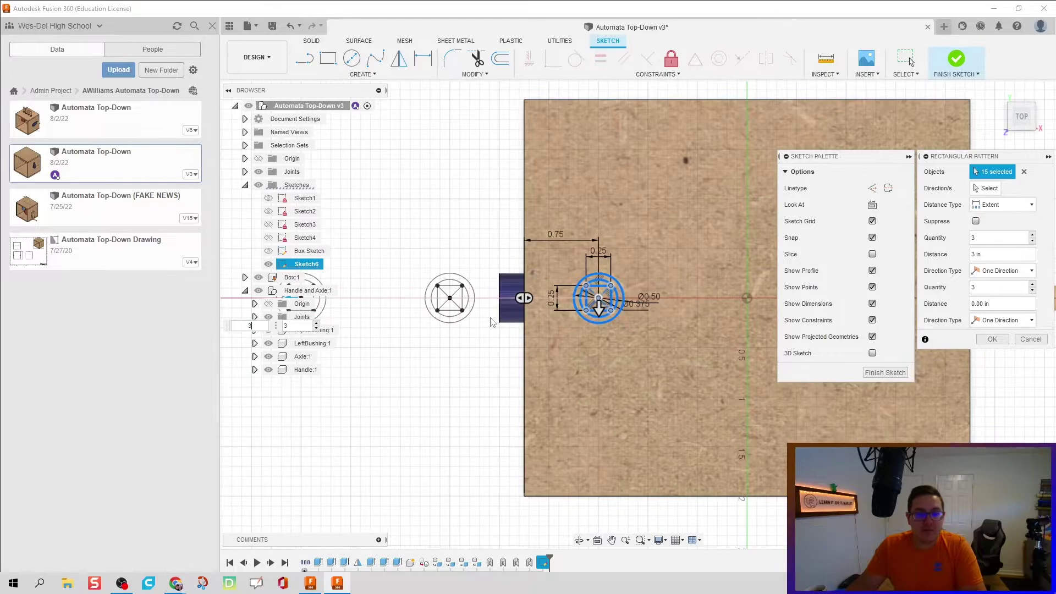
pyautogui.scroll(-2, 487, 315)
# Redirect the pattern toward the handle side and set its total distance to -3 in.
pyautogui.moveTo(388, 304); pyautogui.dragTo(683, 301)
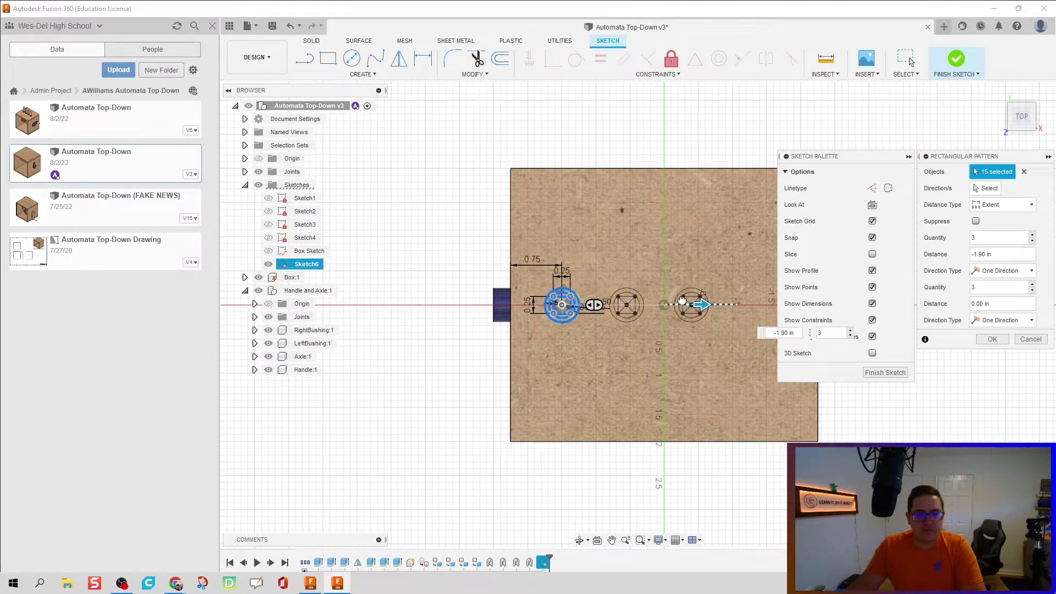
pyautogui.press('Tab')
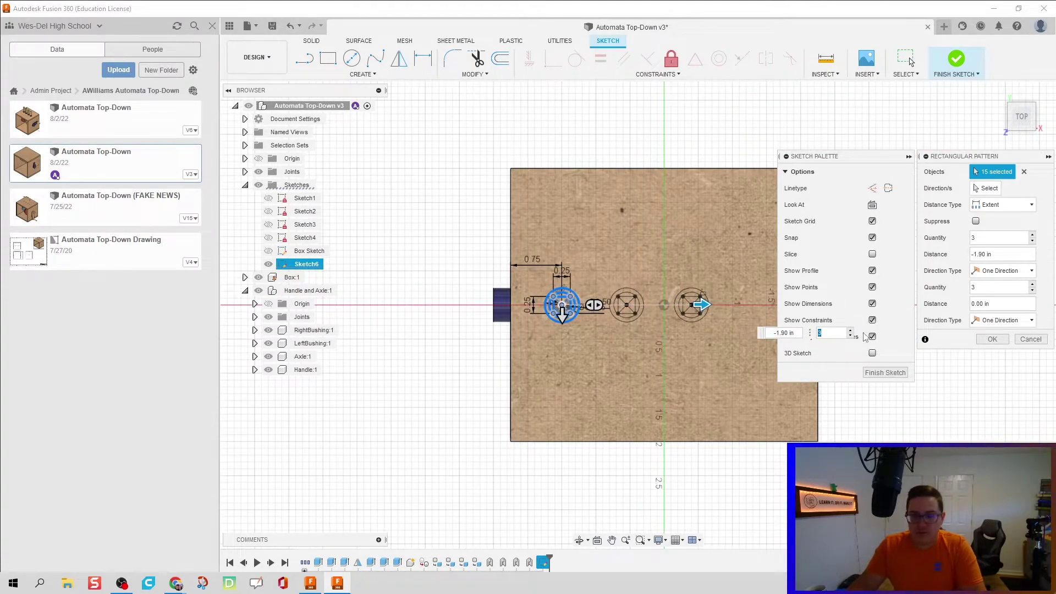
pyautogui.press('BackSpace')
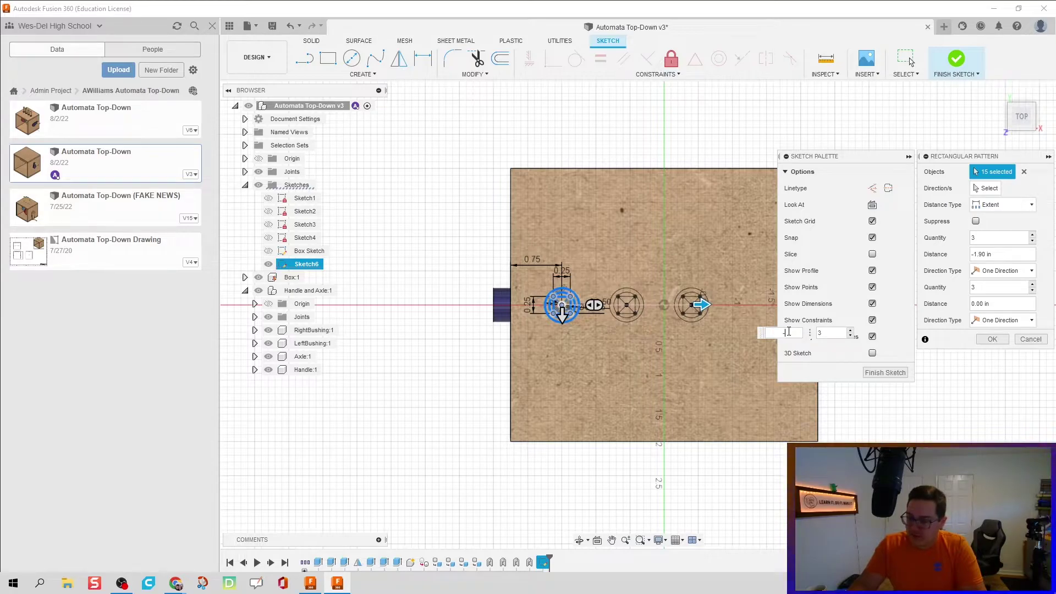
pyautogui.write('-3')
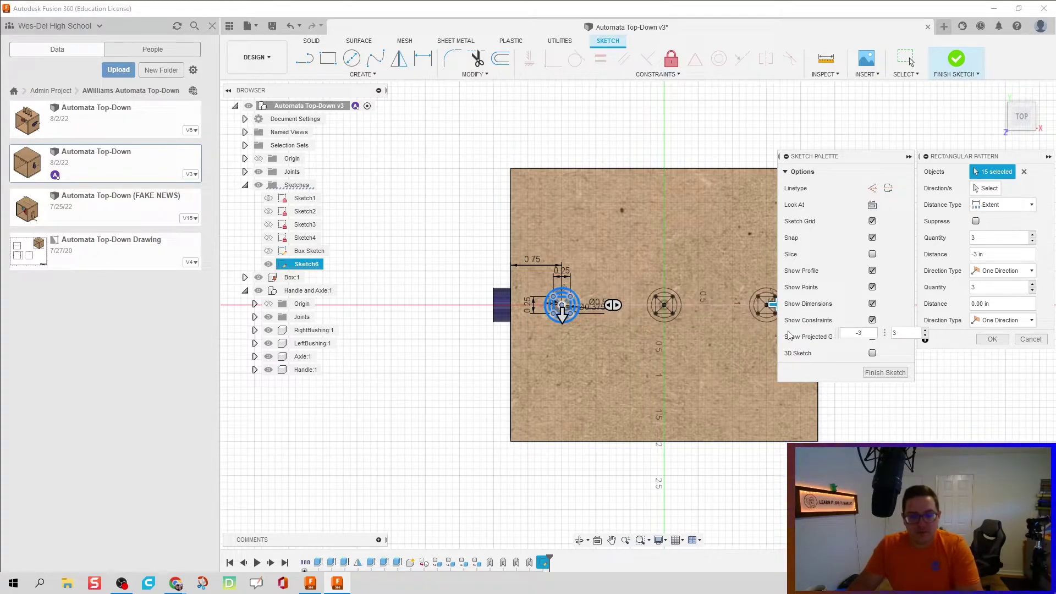
pyautogui.moveTo(732, 351); pyautogui.dragTo(677, 359, button='middle')
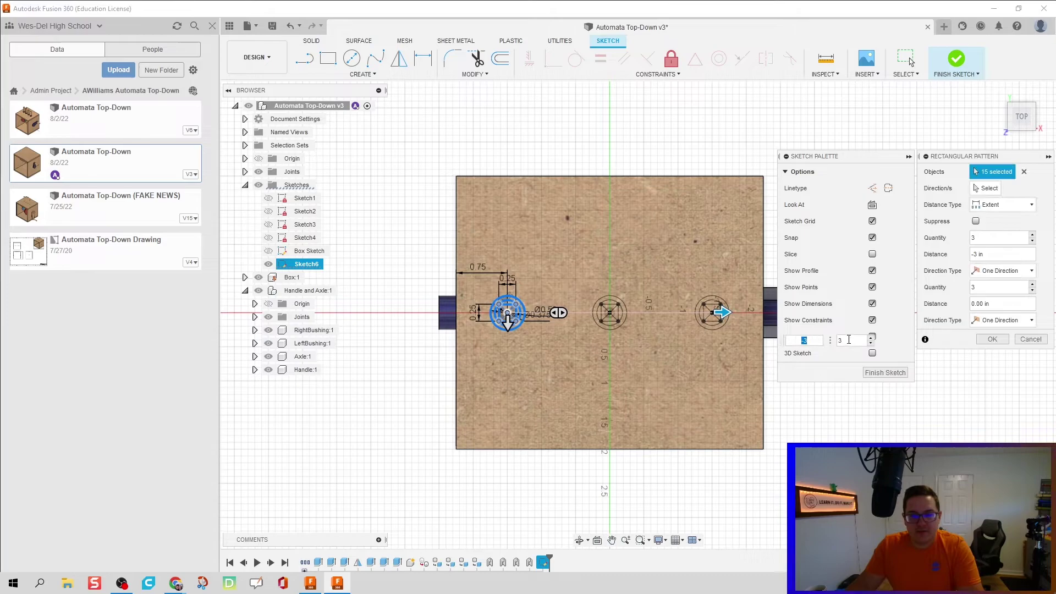
# Set the pattern quantity along the axle direction to 5 and finish the sketch.
pyautogui.click(872, 338)
pyautogui.click(872, 338)
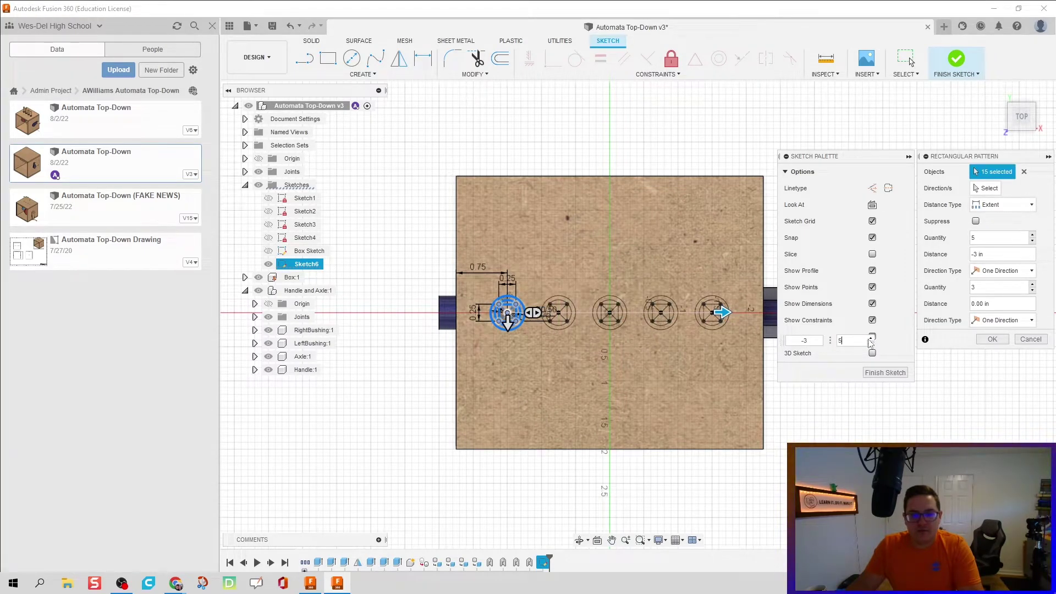
pyautogui.scroll(4, 684, 358)
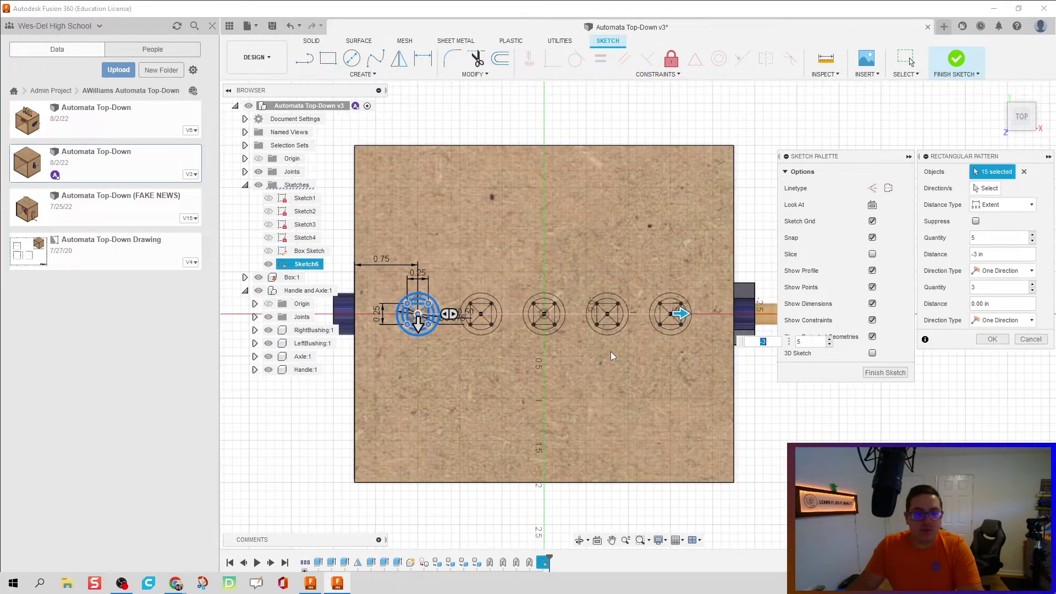
pyautogui.moveTo(585, 361); pyautogui.dragTo(638, 370, button='middle')
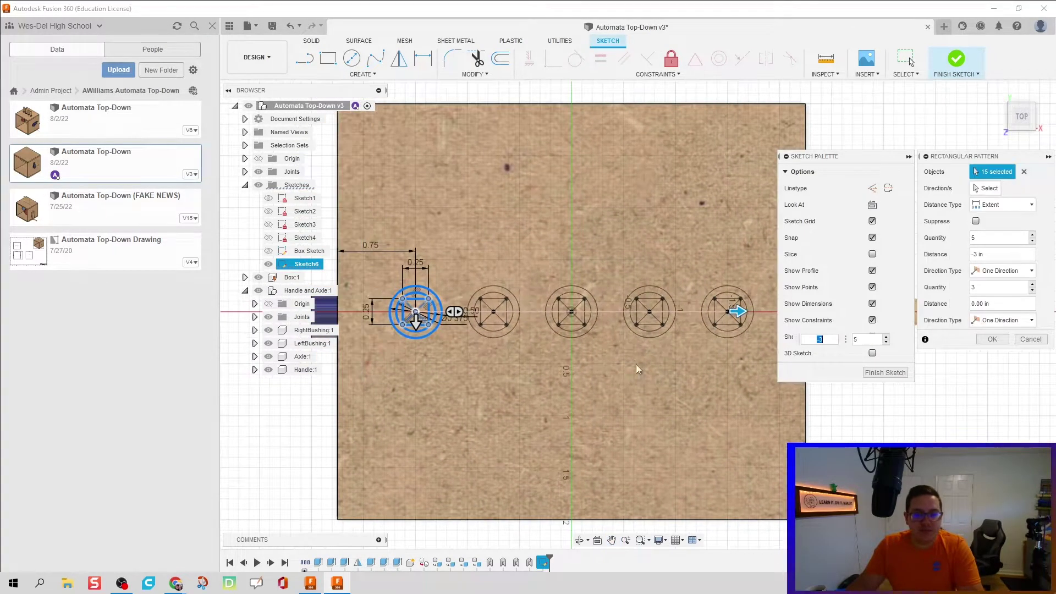
pyautogui.click(871, 375)
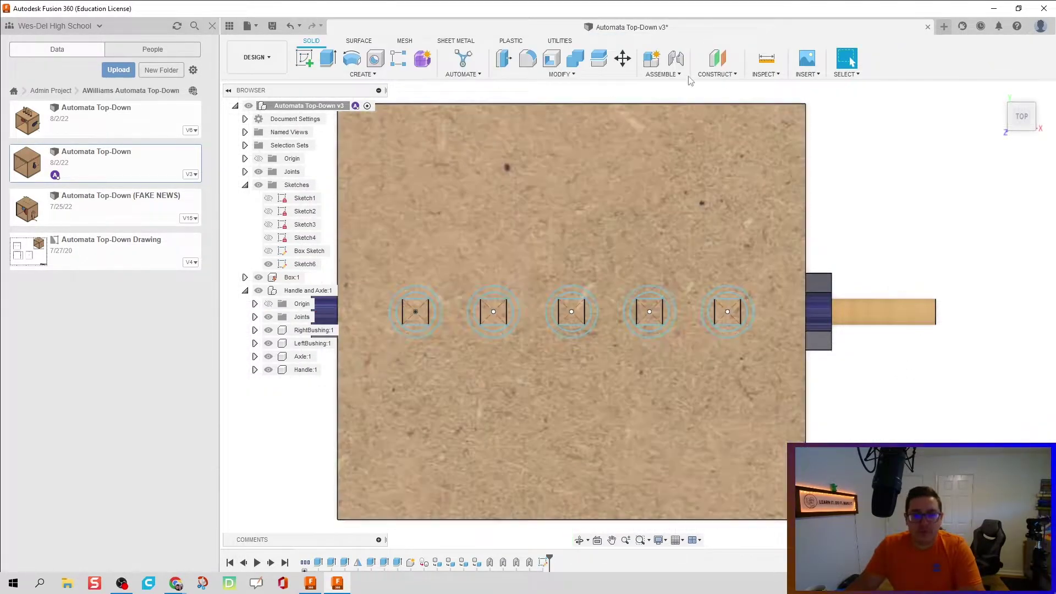
# Measure the distance from the center of the pattern's last square to the box top's edge on the handle side.
pyautogui.click(766, 58)
pyautogui.scroll(2, 728, 322)
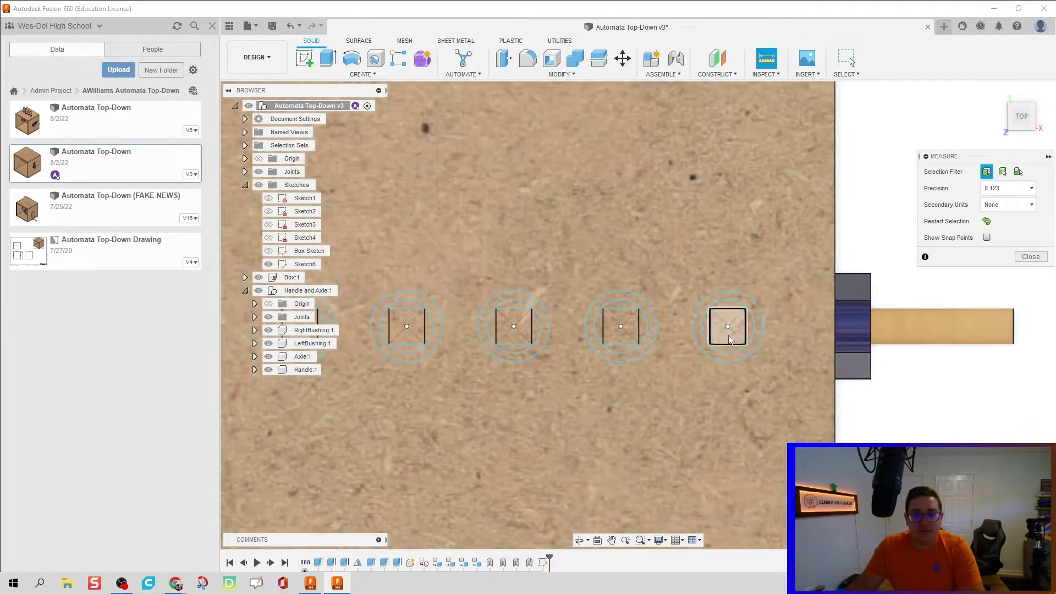
pyautogui.click(728, 327)
pyautogui.click(835, 336)
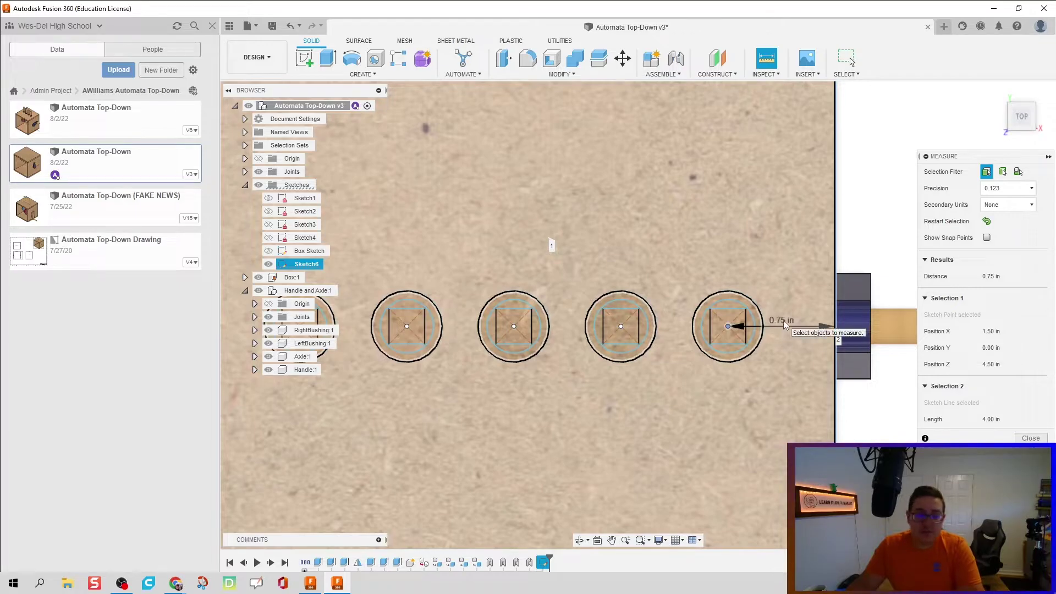
pyautogui.press('Escape')
pyautogui.scroll(-3, 615, 398)
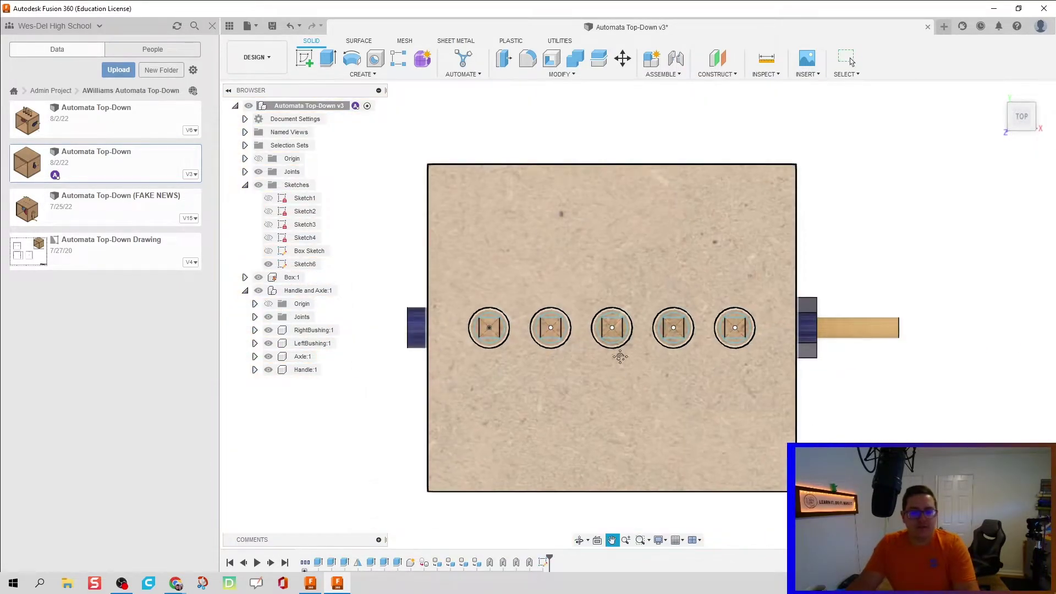
# Extrude the five inner circles, including their square areas, as a cut with a distance of -0.50 in through the box top.
pyautogui.keyDown('shift'); pyautogui.moveTo(616, 382); pyautogui.dragTo(543, 392, button='middle'); pyautogui.keyUp('shift')
pyautogui.scroll(2, 574, 397)
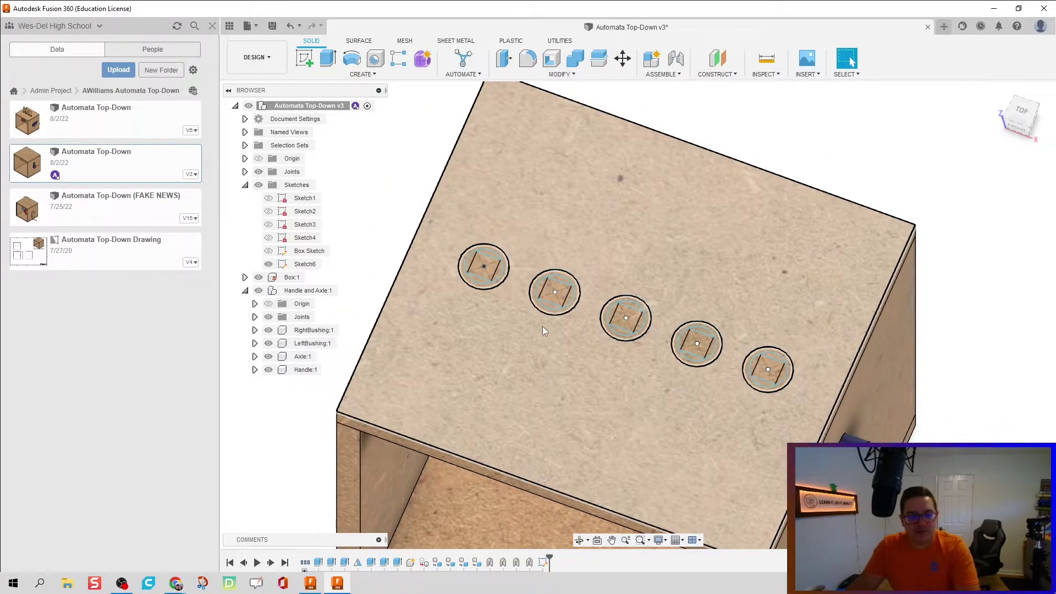
pyautogui.press('e')
pyautogui.scroll(2, 477, 273)
pyautogui.click(478, 272)
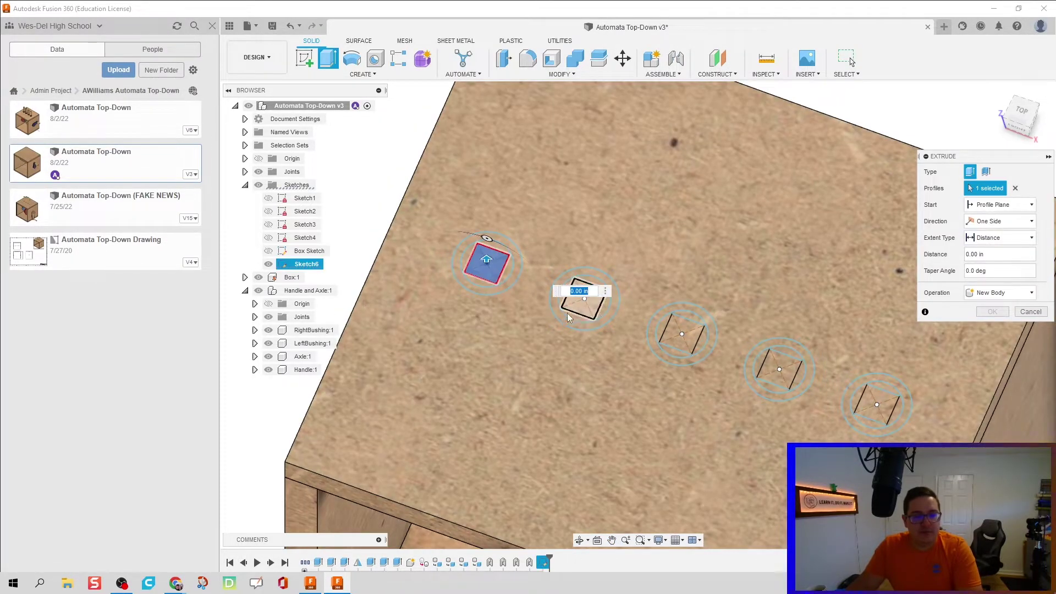
pyautogui.click(513, 271)
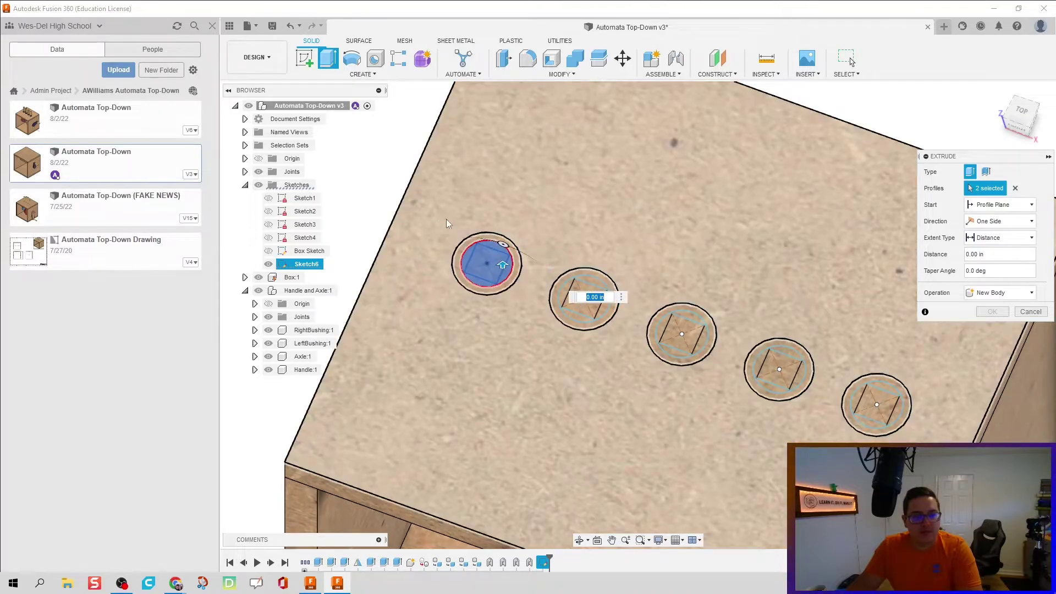
pyautogui.click(579, 321)
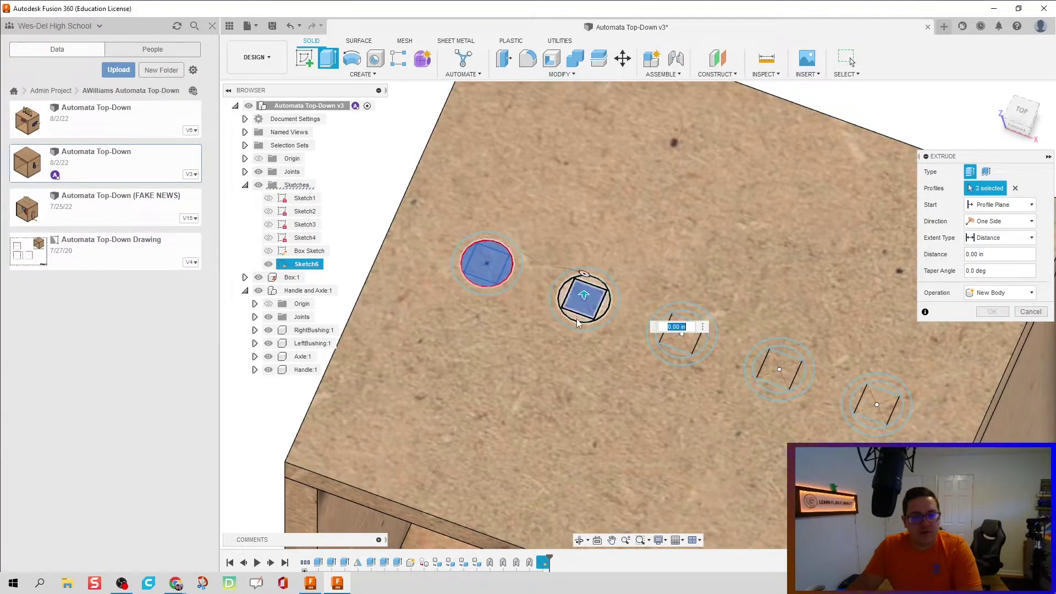
pyautogui.click(577, 323)
pyautogui.click(681, 333)
pyautogui.click(678, 359)
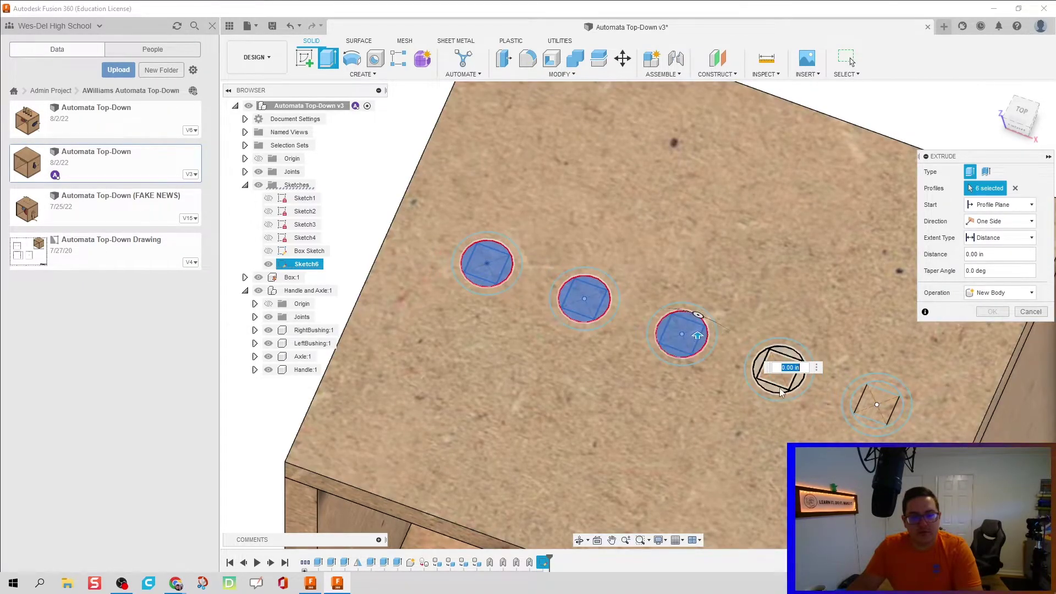
pyautogui.click(780, 379)
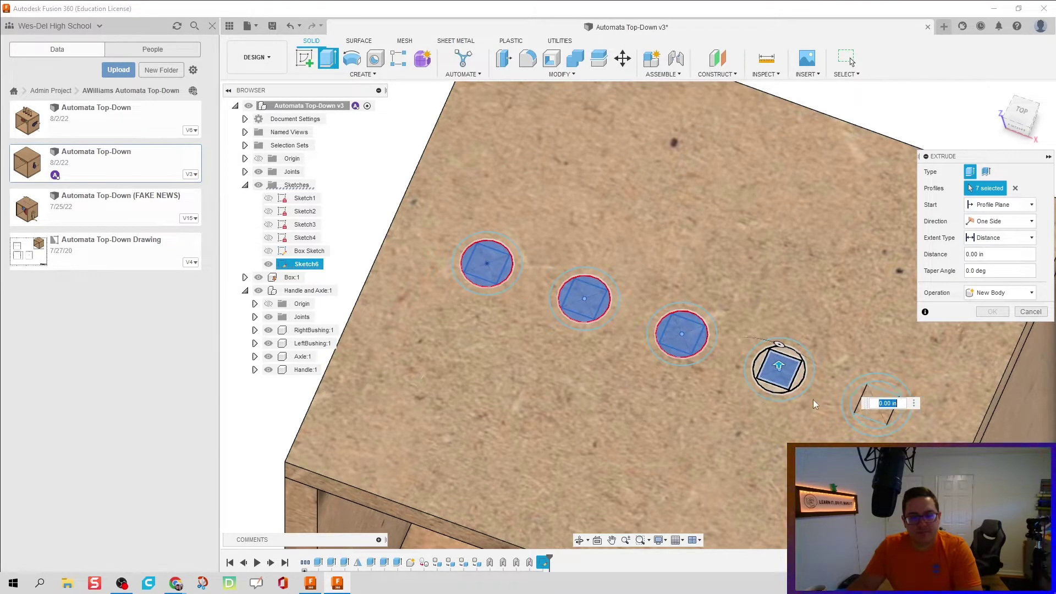
pyautogui.click(782, 389)
pyautogui.click(877, 407)
pyautogui.click(878, 390)
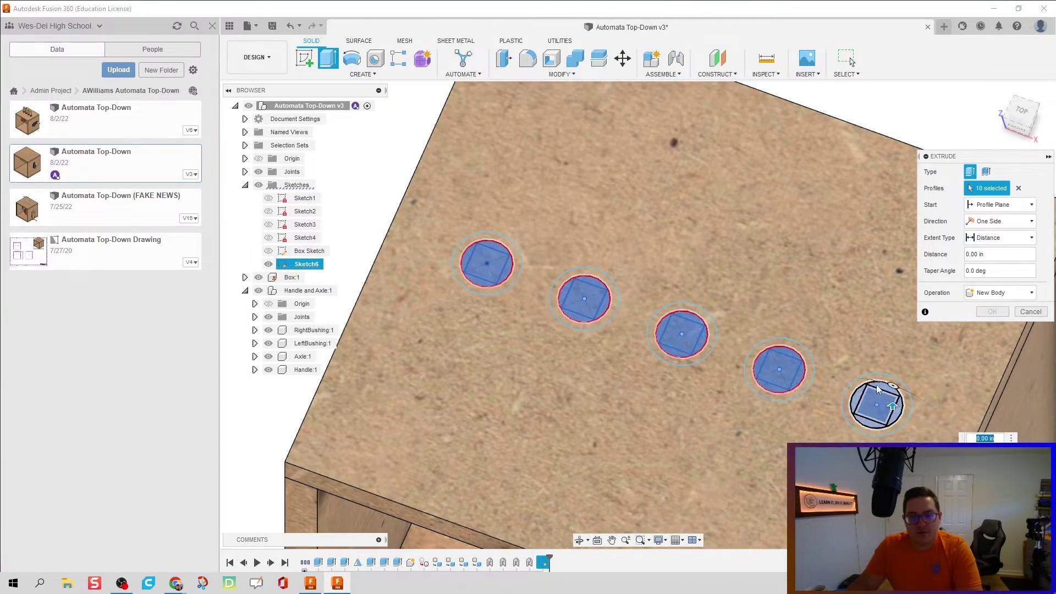
pyautogui.write('-.5')
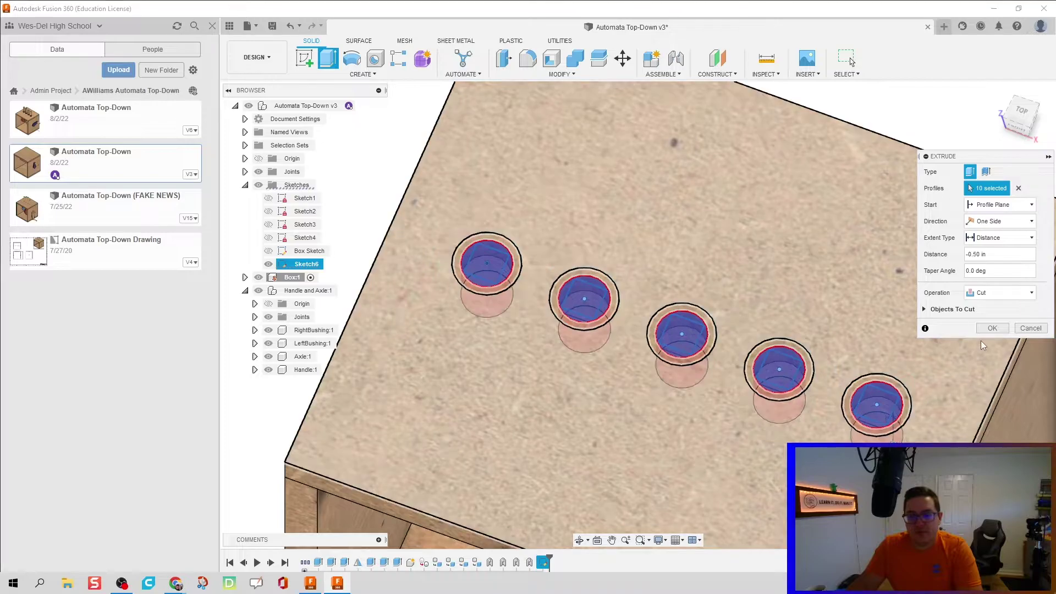
pyautogui.click(992, 329)
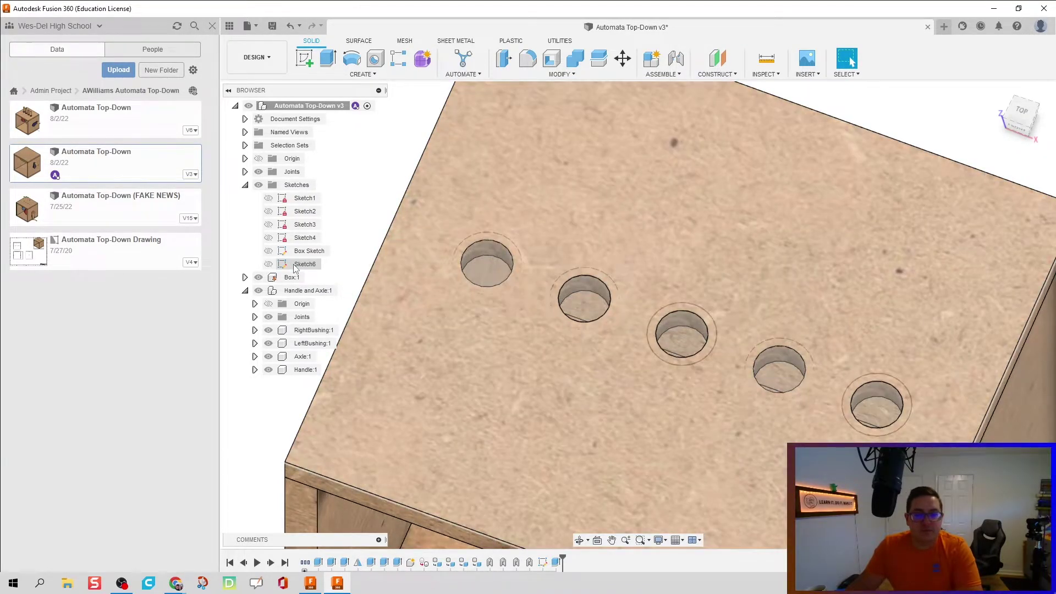
# Rename Sketch6 as Guide Sketch.
pyautogui.click(303, 264)
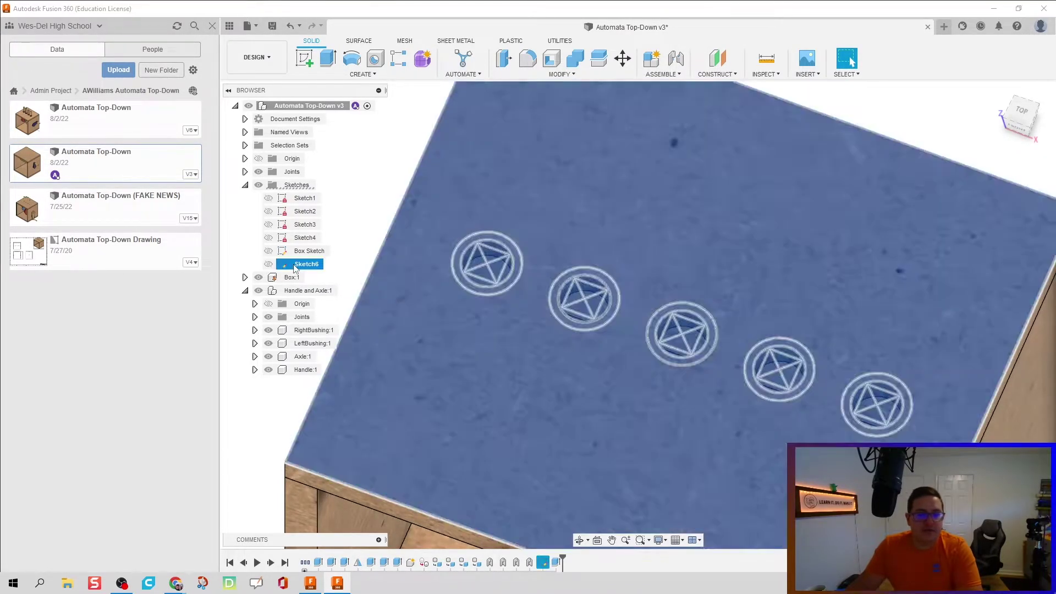
pyautogui.doubleClick(305, 264)
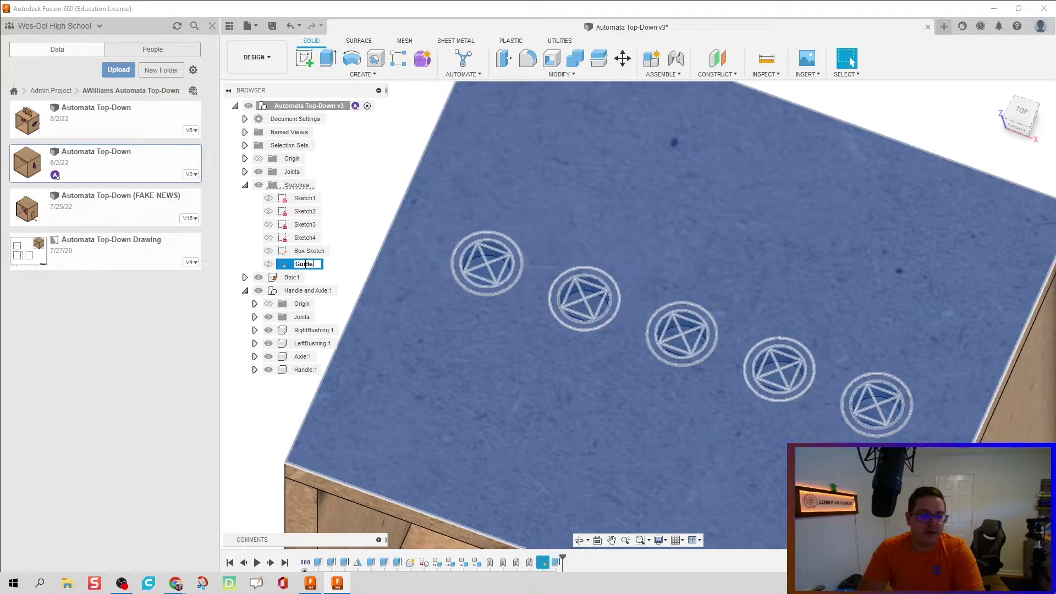
pyautogui.write('Guide Sketch')
pyautogui.press('Return')
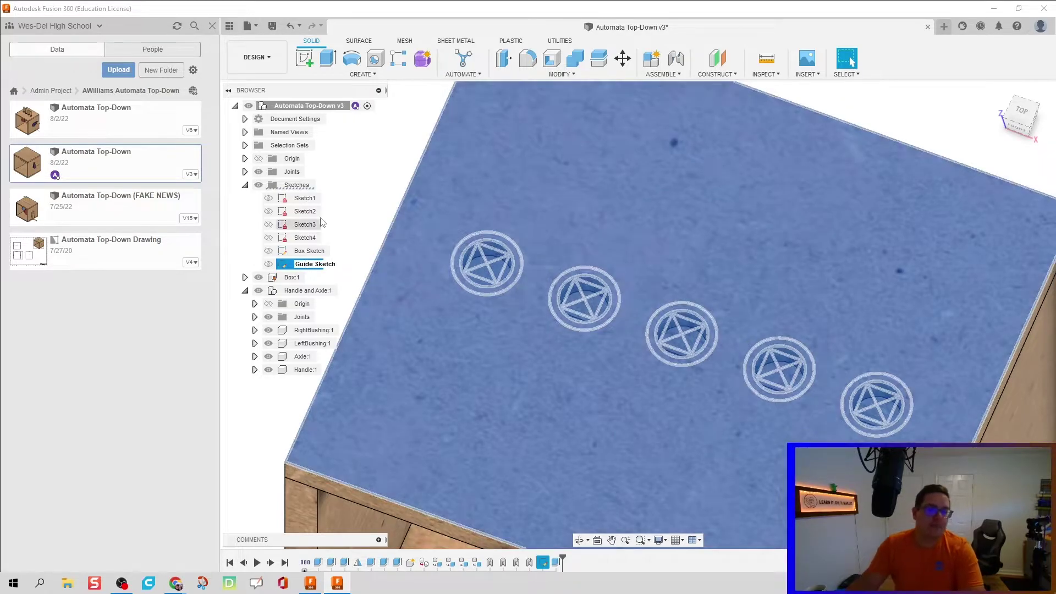
pyautogui.press('Escape')
# Show the Guide Sketch and select the five areas between the squares and inner circles for an extrusion.
pyautogui.click(269, 264)
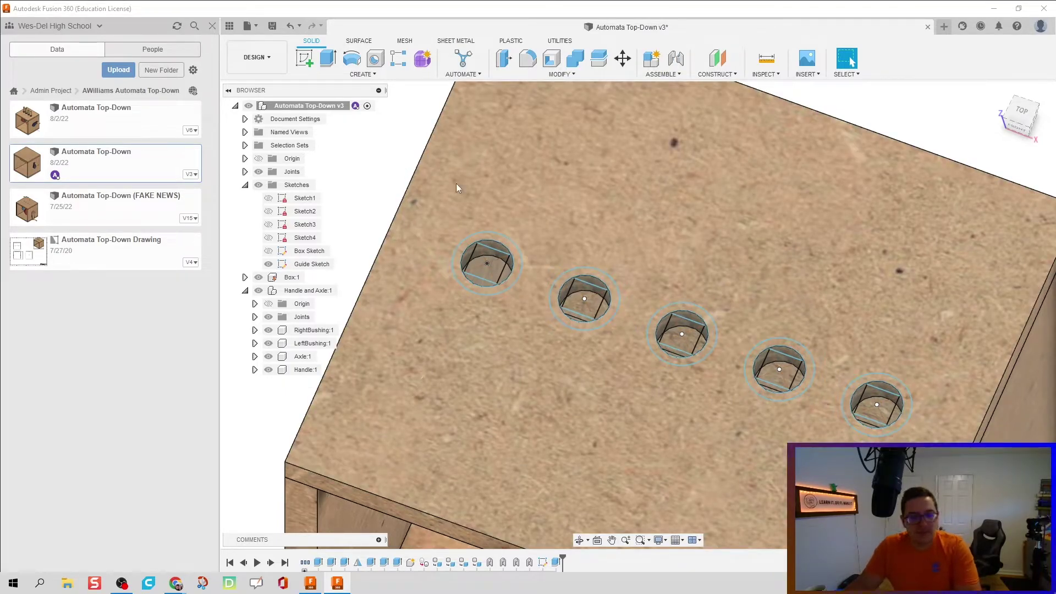
pyautogui.press('e')
pyautogui.click(472, 258)
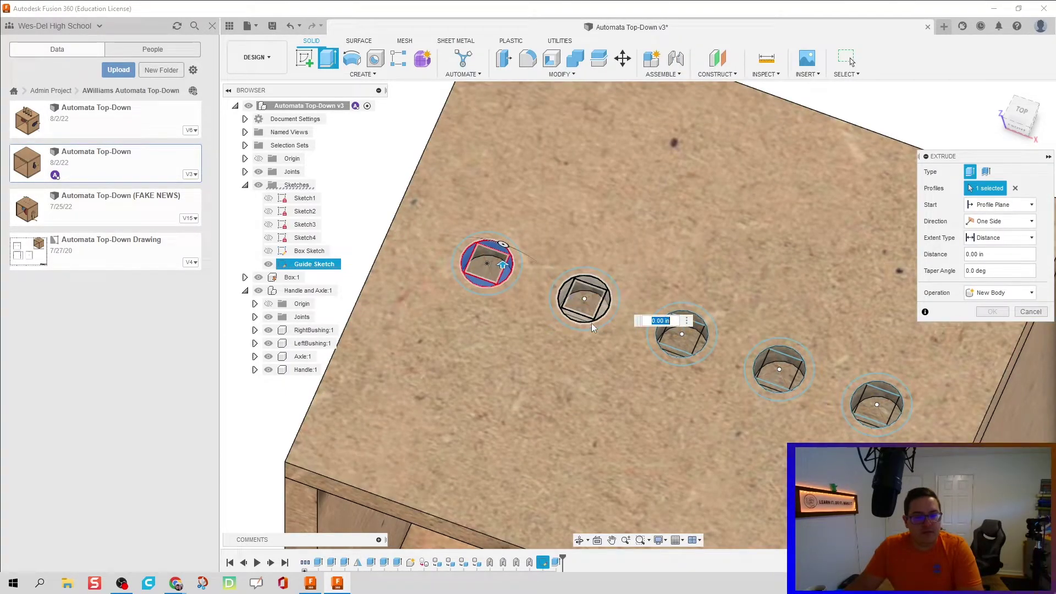
pyautogui.click(586, 308)
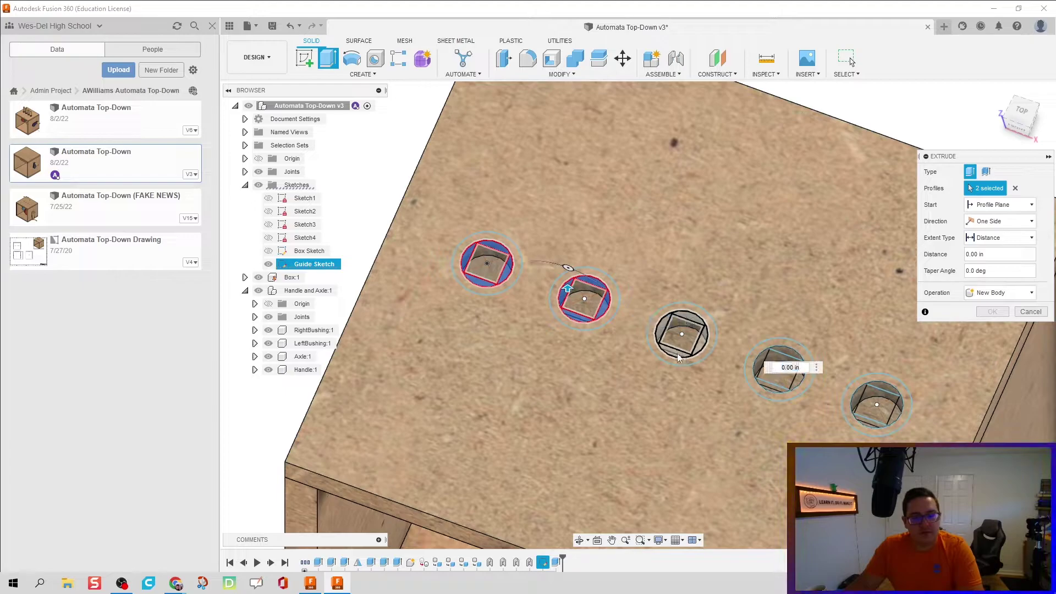
pyautogui.click(679, 358)
pyautogui.click(772, 394)
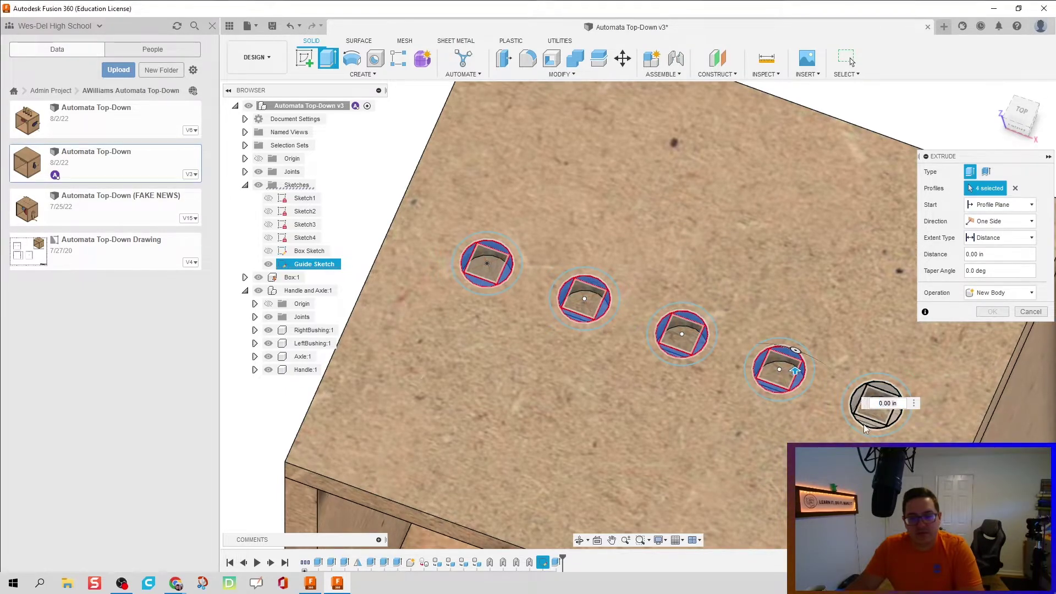
pyautogui.click(880, 409)
# Set the extrusion distance to -0.75 in so the five guide shafts extend down through the box top.
pyautogui.keyDown('shift'); pyautogui.moveTo(733, 311); pyautogui.dragTo(607, 337, button='middle'); pyautogui.keyUp('shift')
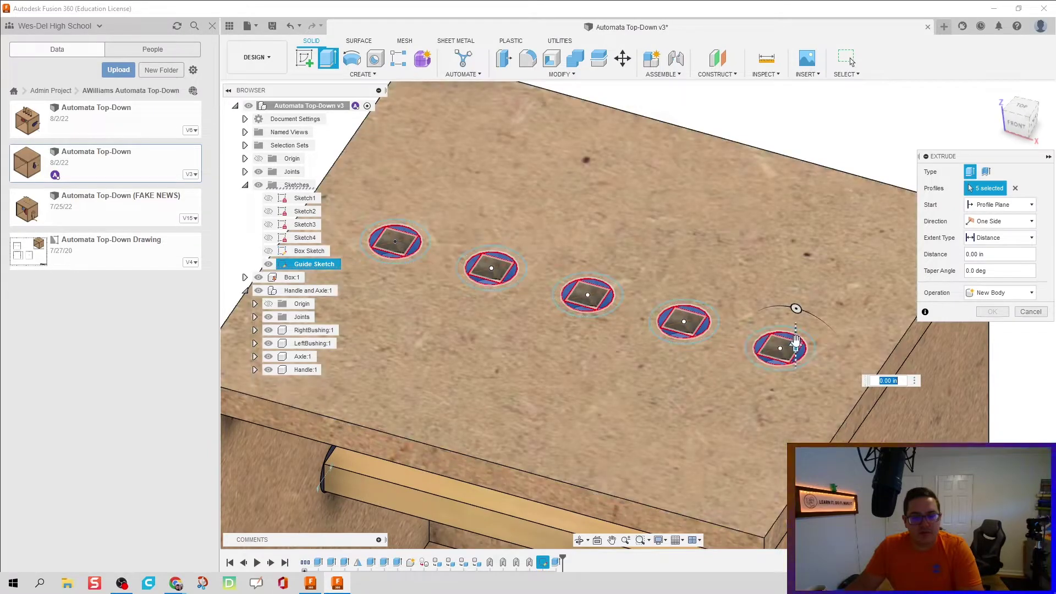
pyautogui.moveTo(796, 346); pyautogui.dragTo(800, 419)
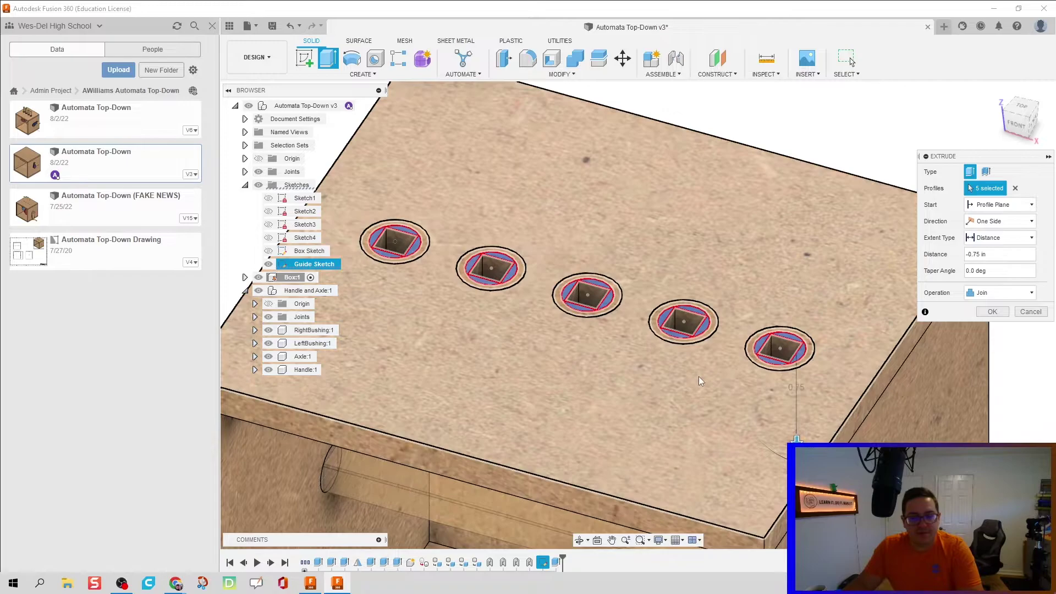
pyautogui.scroll(1, 781, 330)
pyautogui.scroll(-1, 615, 442)
pyautogui.keyDown('shift'); pyautogui.moveTo(615, 443); pyautogui.dragTo(674, 212, button='middle'); pyautogui.keyUp('shift')
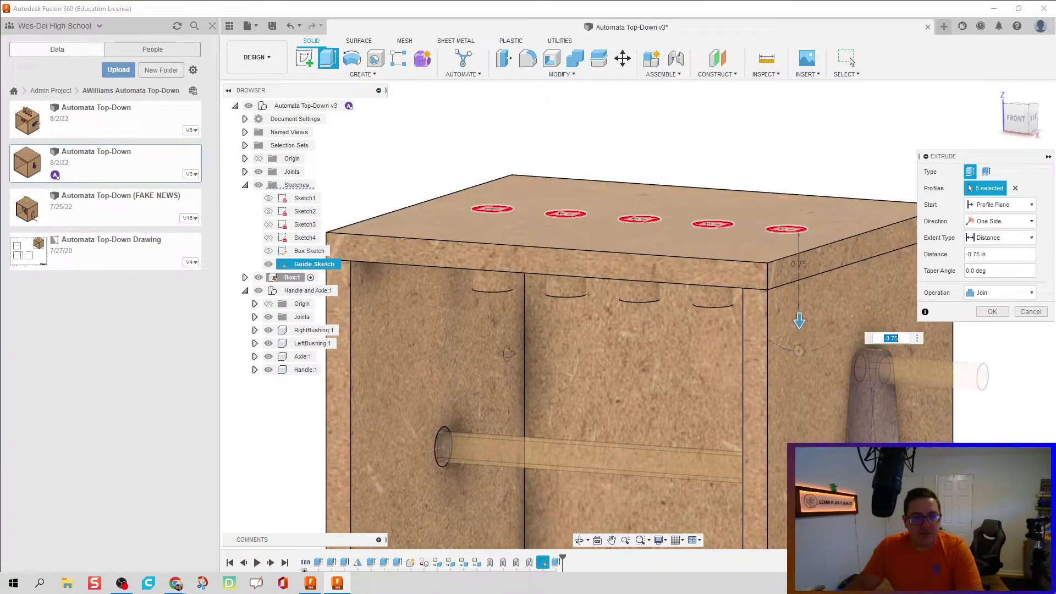
pyautogui.keyDown('shift'); pyautogui.moveTo(507, 354); pyautogui.dragTo(512, 218, button='middle'); pyautogui.keyUp('shift')
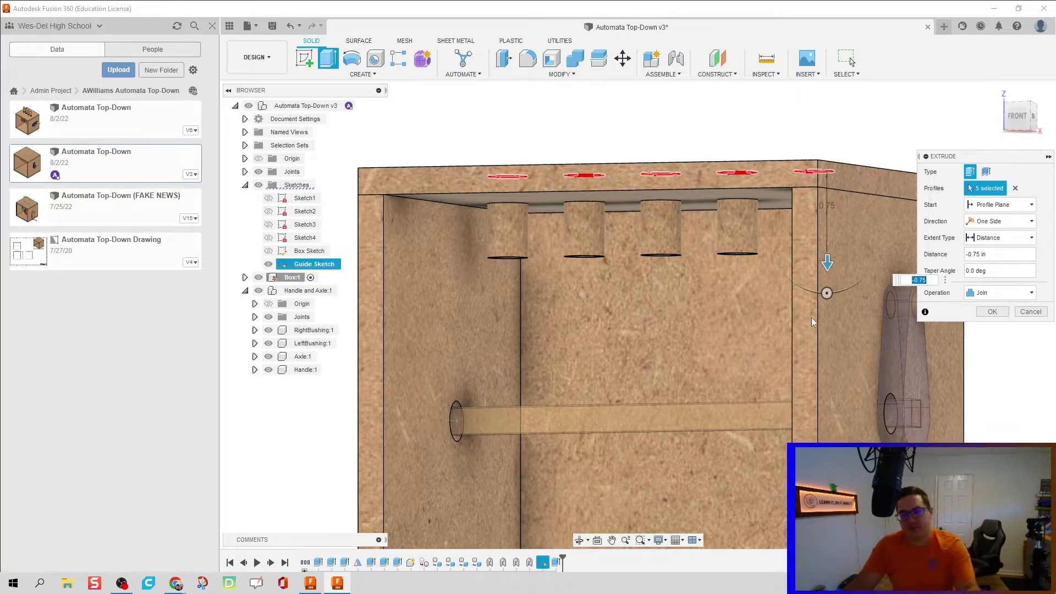
# Set the guide extrusion's operation to New Component and finish it.
pyautogui.click(978, 294)
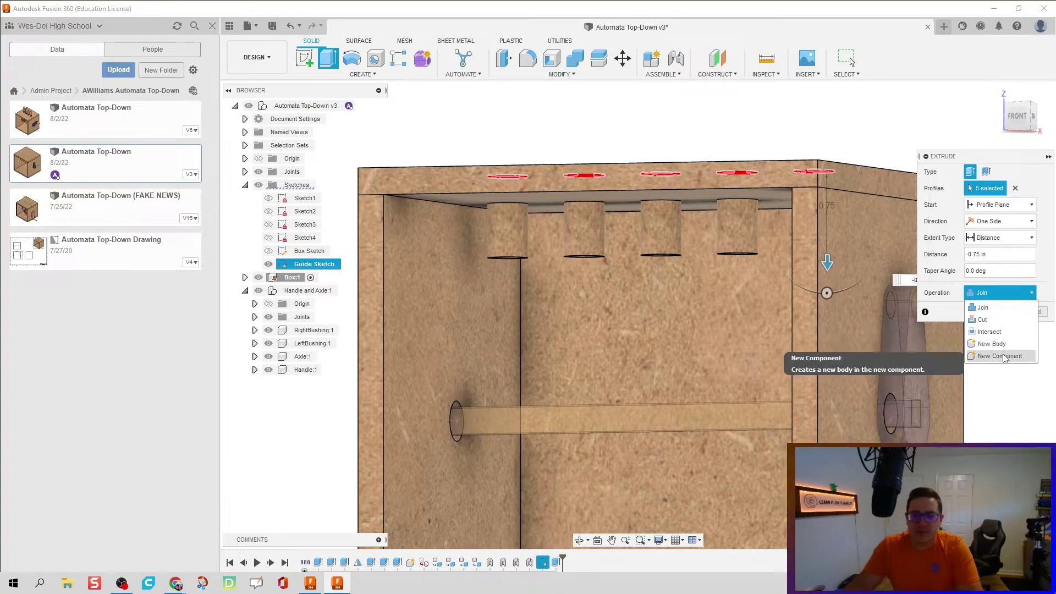
pyautogui.click(1005, 359)
pyautogui.scroll(-2, 816, 175)
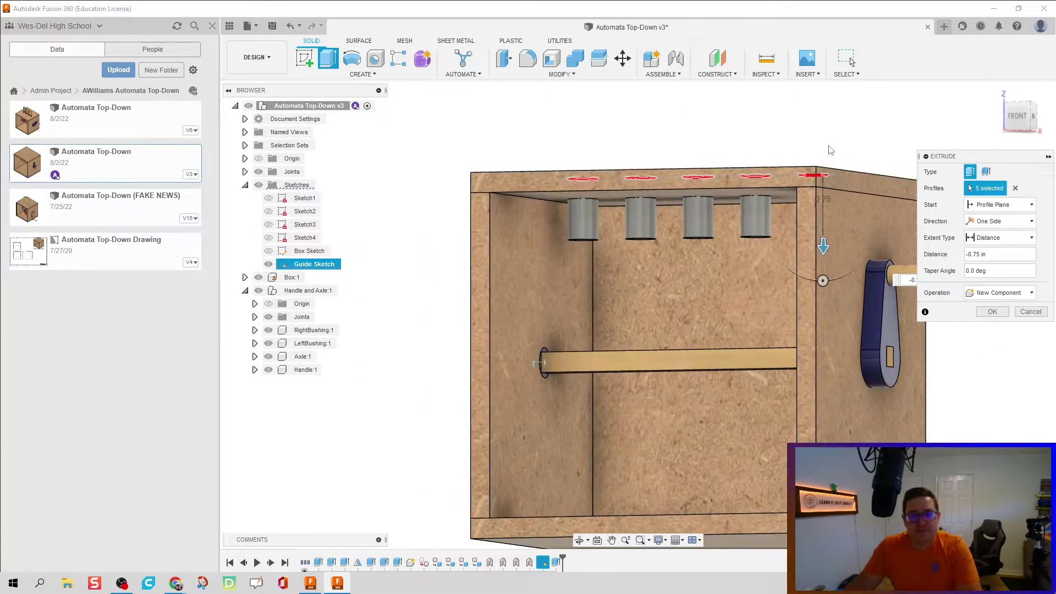
pyautogui.moveTo(829, 147); pyautogui.dragTo(767, 238, button='middle')
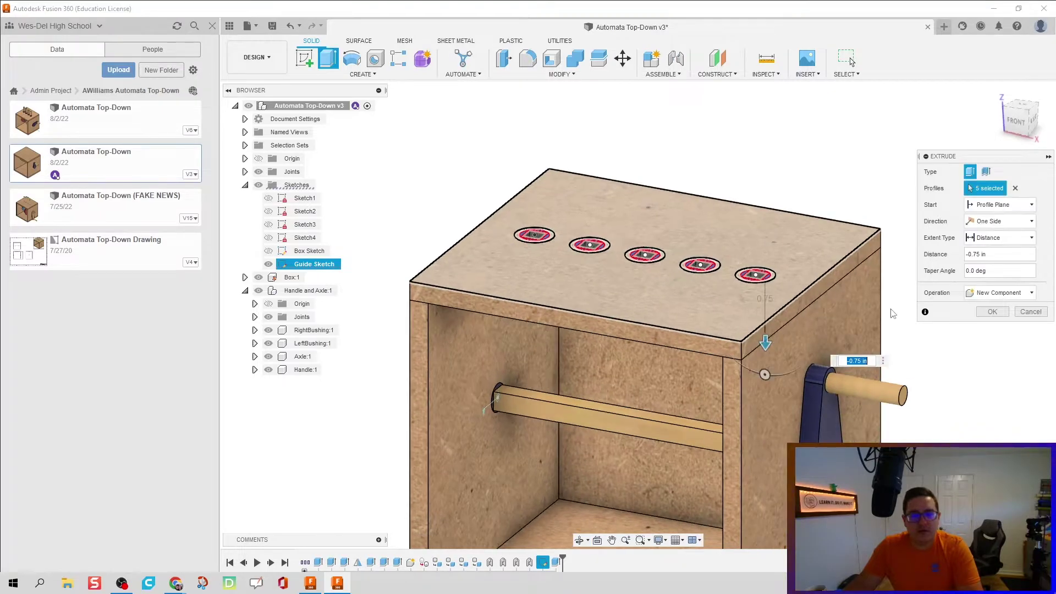
pyautogui.click(993, 313)
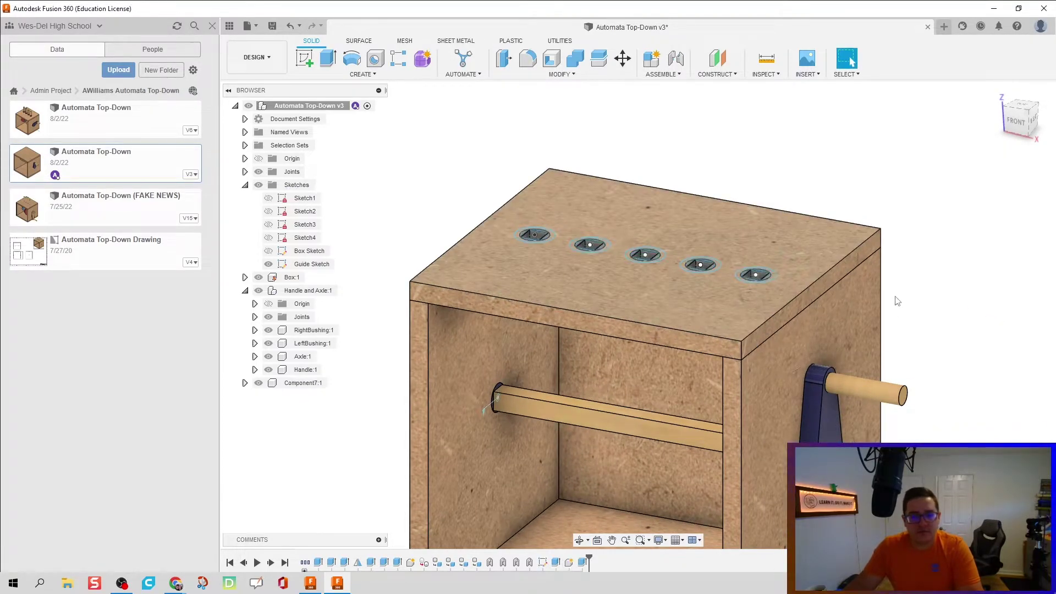
# Hide the box and select the inner and outer ring profiles around all five square openings for an extrusion.
pyautogui.click(259, 277)
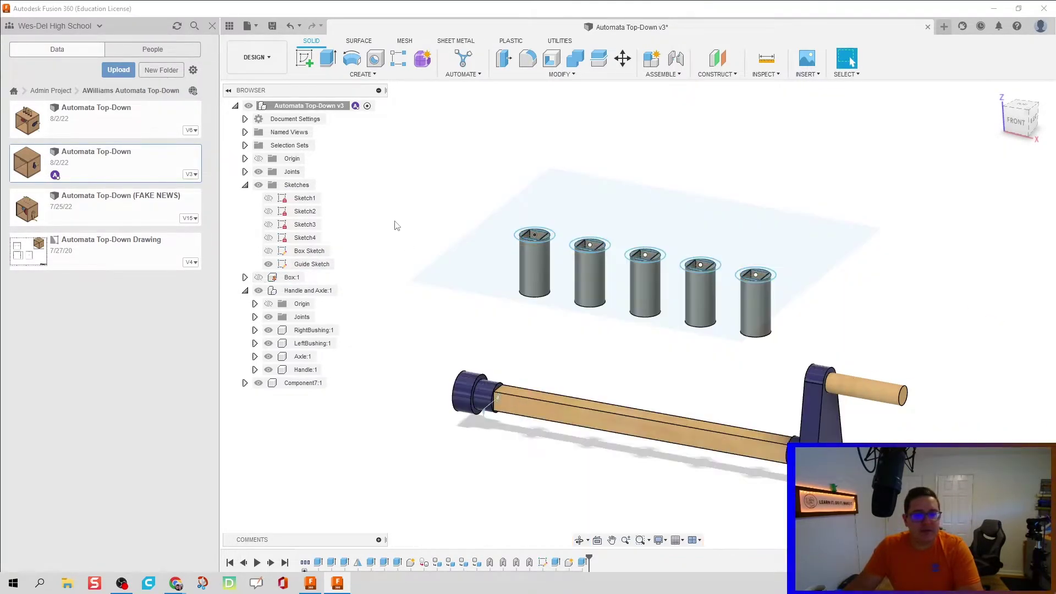
pyautogui.scroll(2, 429, 238)
pyautogui.scroll(1, 429, 237)
pyautogui.press('e')
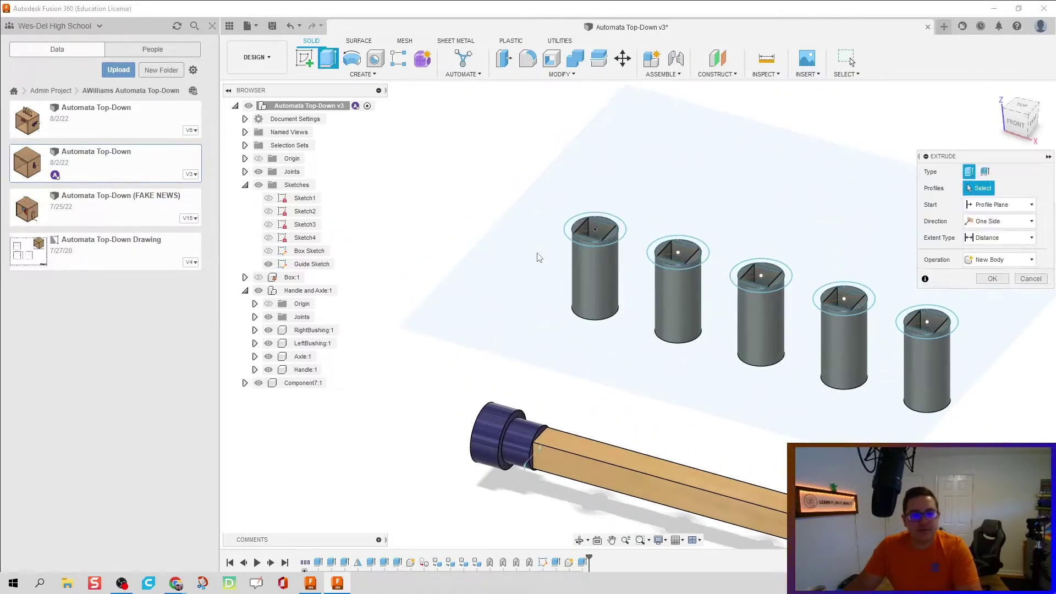
pyautogui.scroll(2, 583, 242)
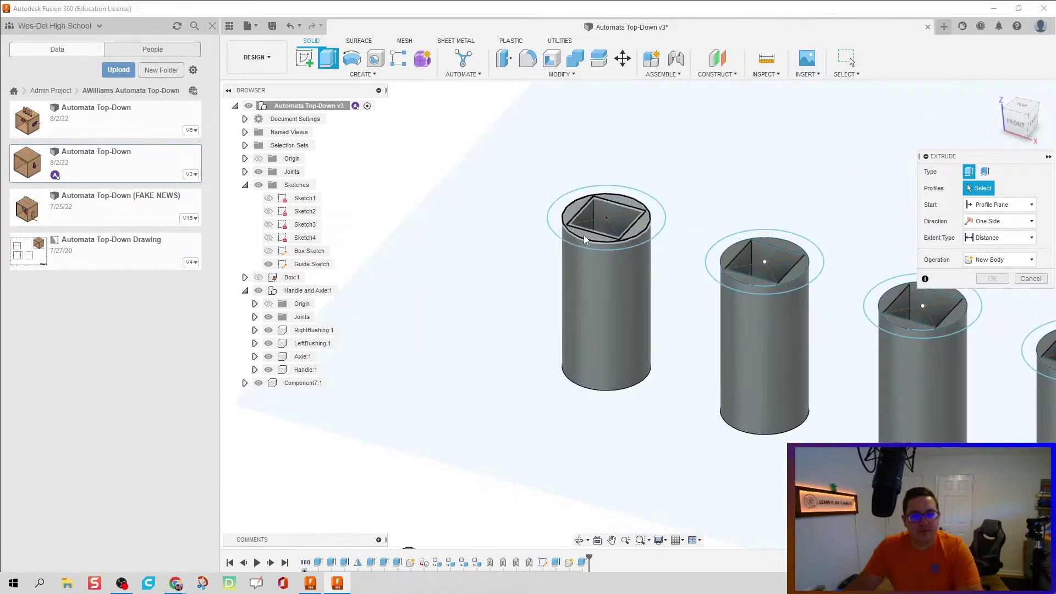
pyautogui.click(586, 238)
pyautogui.click(589, 245)
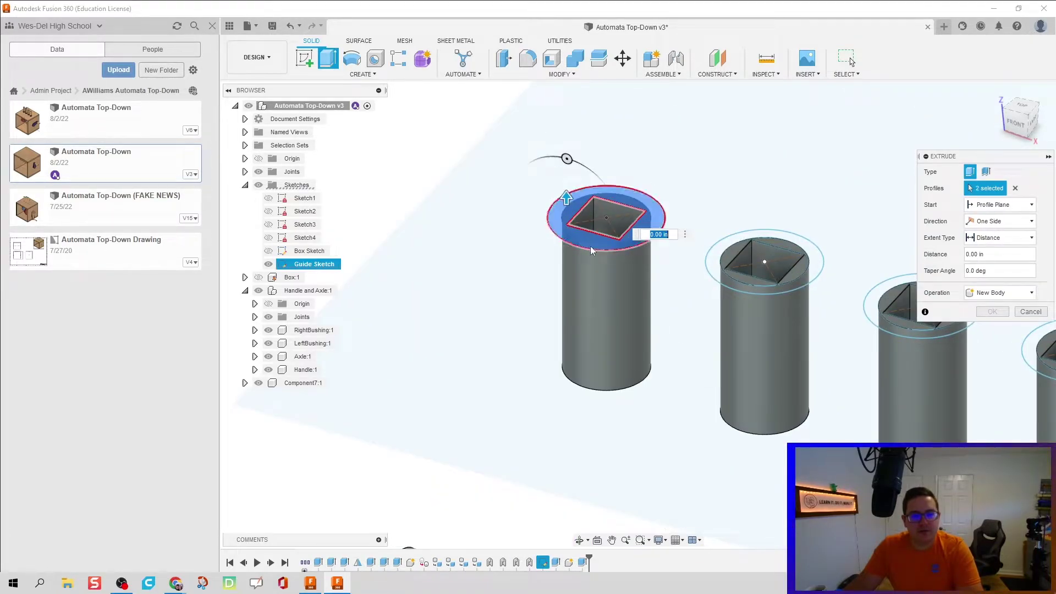
pyautogui.click(734, 279)
pyautogui.click(750, 289)
pyautogui.moveTo(672, 350); pyautogui.dragTo(416, 321, button='middle')
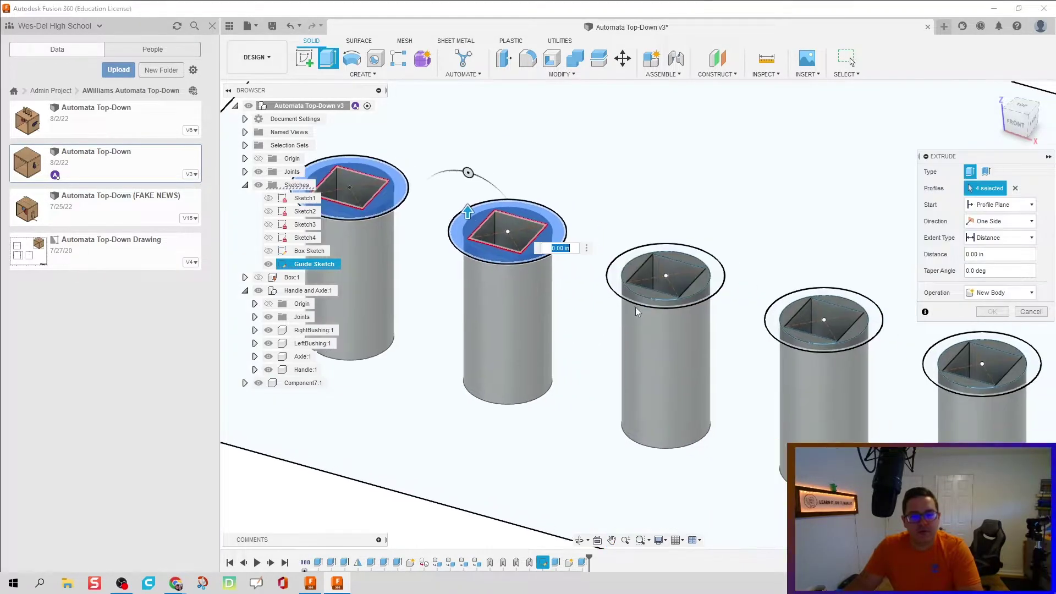
pyautogui.click(657, 283)
pyautogui.click(652, 304)
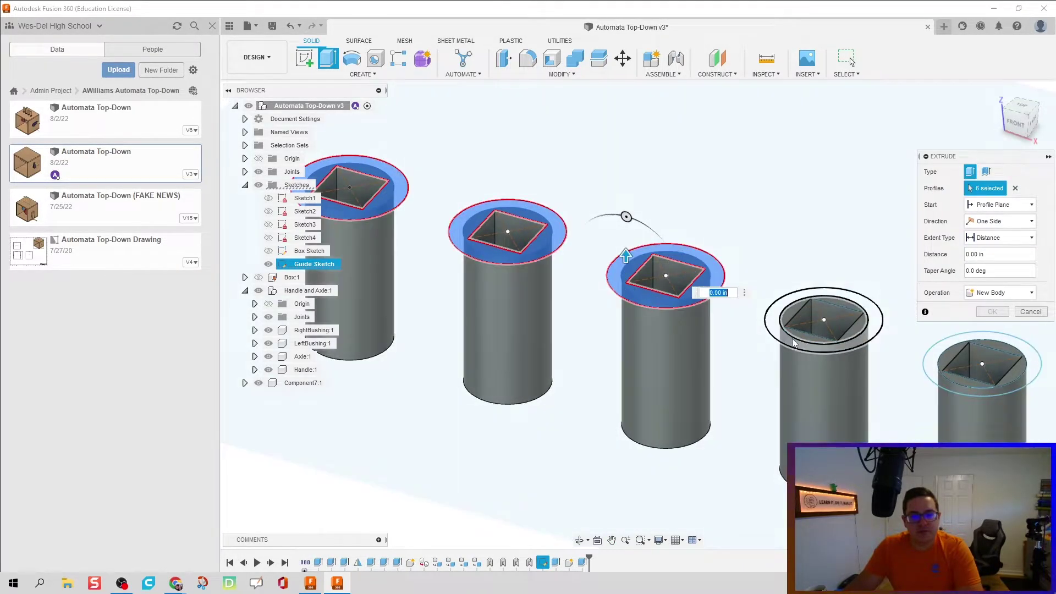
pyautogui.click(805, 336)
pyautogui.click(807, 347)
pyautogui.scroll(-1, 863, 376)
pyautogui.moveTo(866, 380); pyautogui.dragTo(673, 360, button='middle')
pyautogui.click(769, 364)
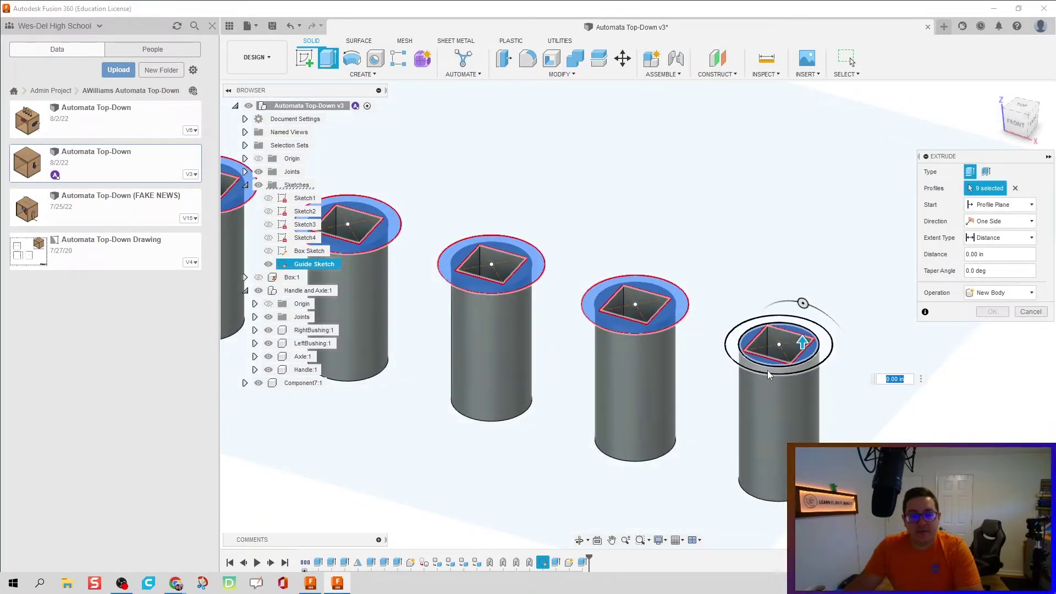
pyautogui.click(769, 374)
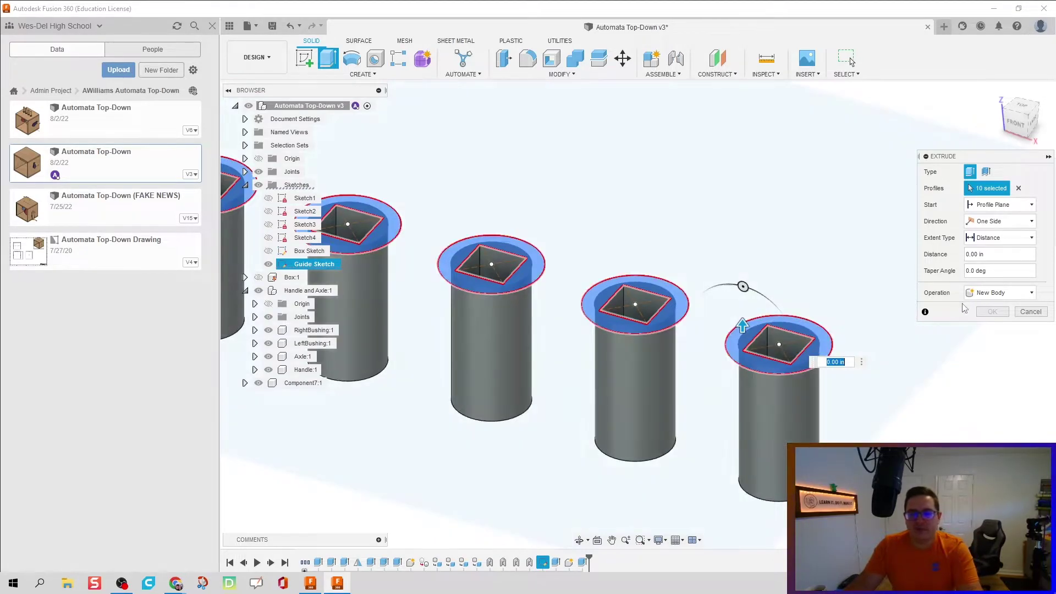
# Extrude the ten selected ring profiles 0.125 in upward with the Join operation to form the guide collars.
pyautogui.click(1001, 293)
pyautogui.click(991, 309)
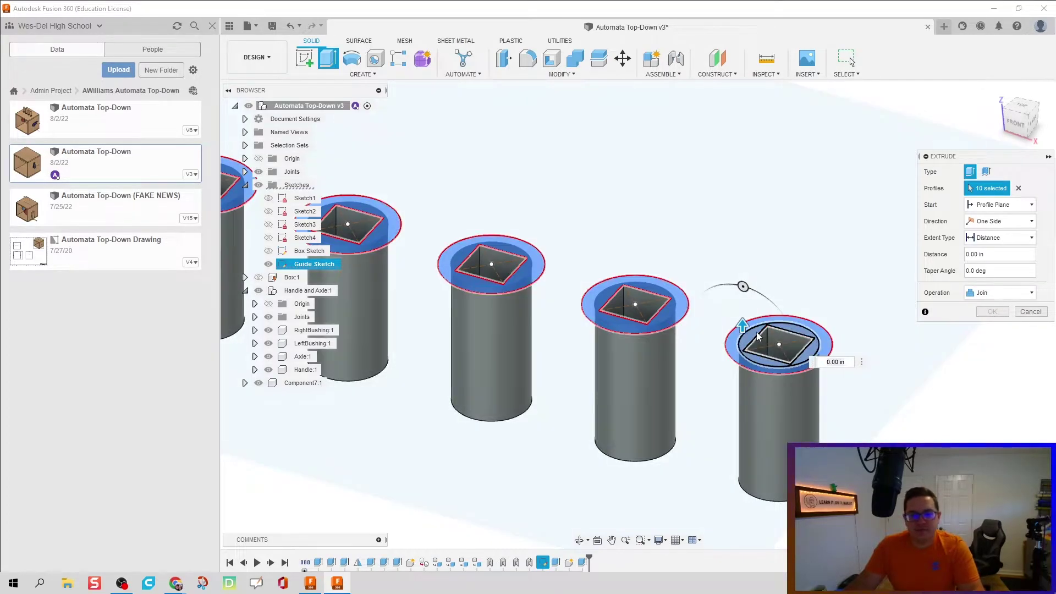
pyautogui.moveTo(745, 315); pyautogui.dragTo(745, 310)
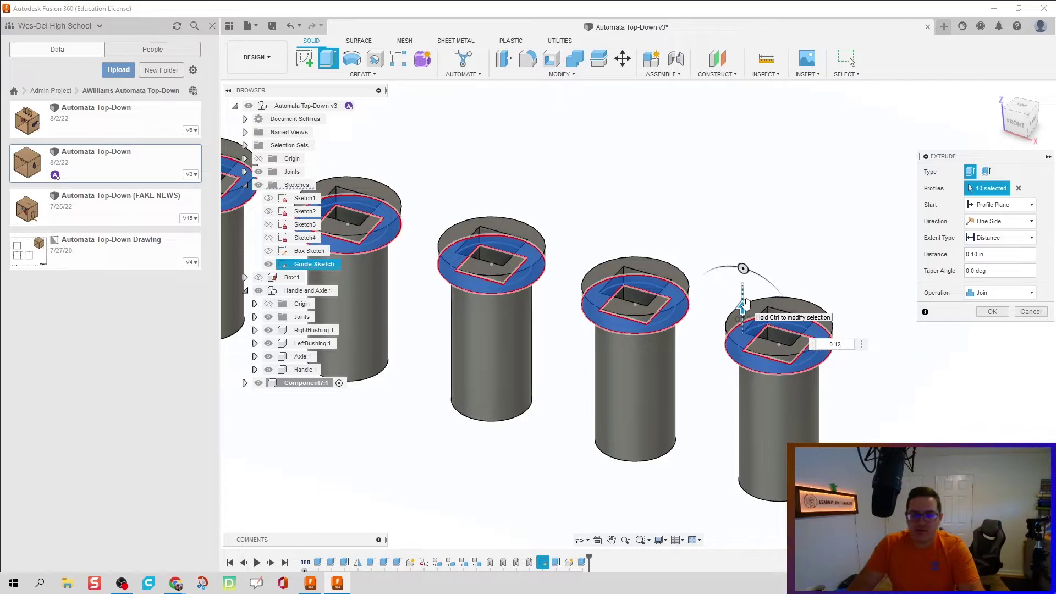
pyautogui.scroll(2, 875, 362)
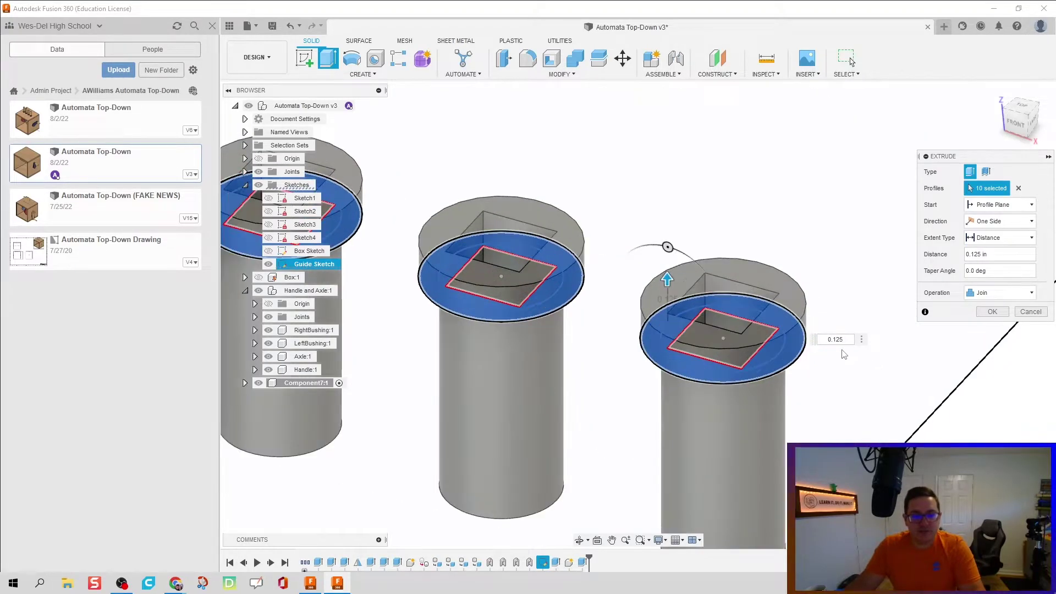
pyautogui.scroll(-2, 839, 352)
pyautogui.scroll(-3, 820, 335)
pyautogui.scroll(2, 771, 319)
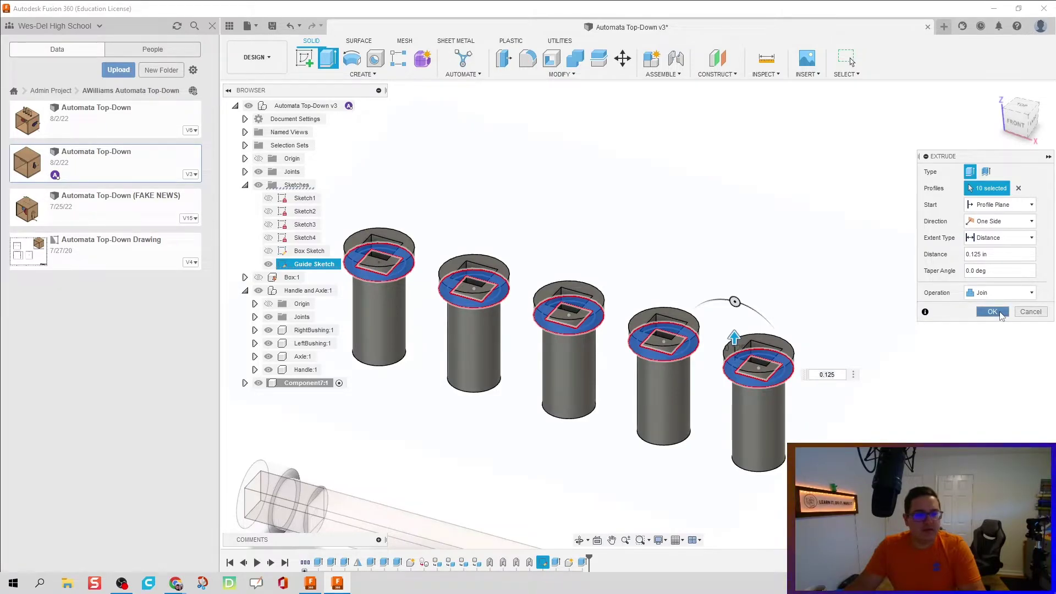
pyautogui.click(992, 312)
# Collapse the sketches and the handle and axle assembly, and expand the bodies of Component7.
pyautogui.scroll(-3, 418, 385)
pyautogui.scroll(2, 485, 330)
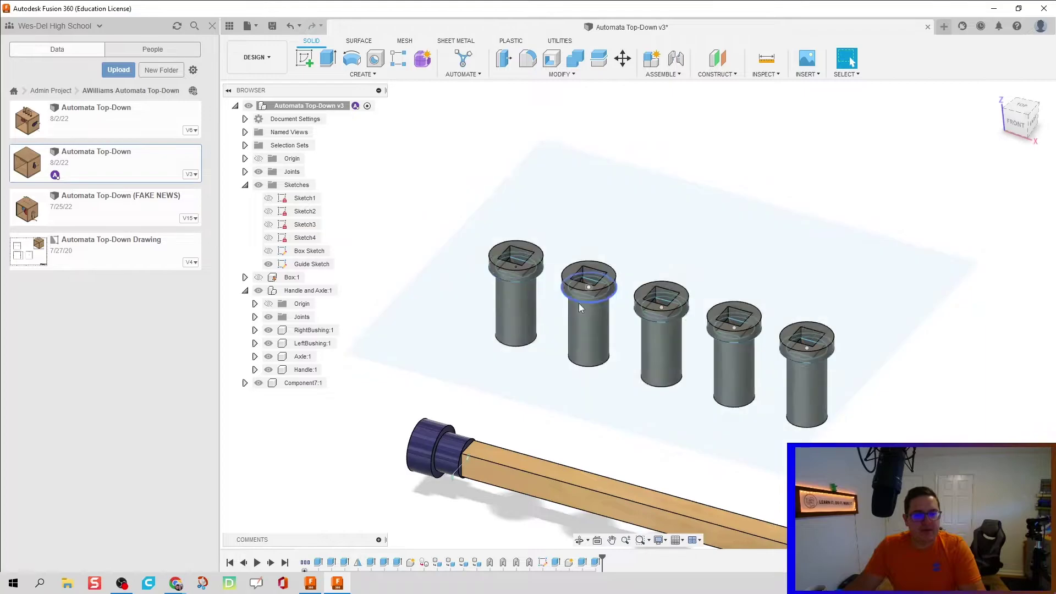
pyautogui.scroll(2, 578, 305)
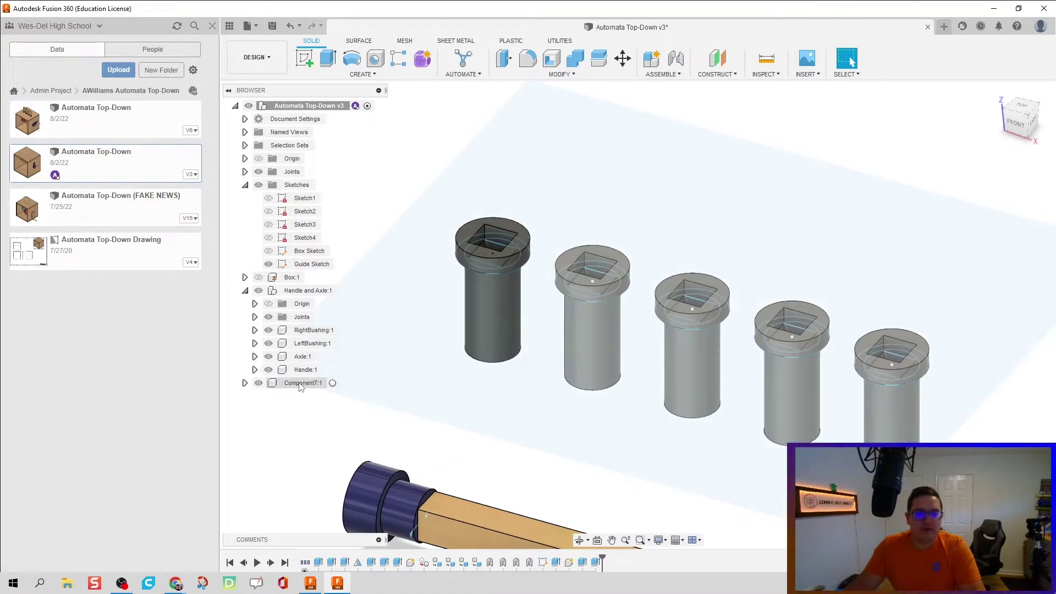
pyautogui.click(245, 186)
pyautogui.click(245, 212)
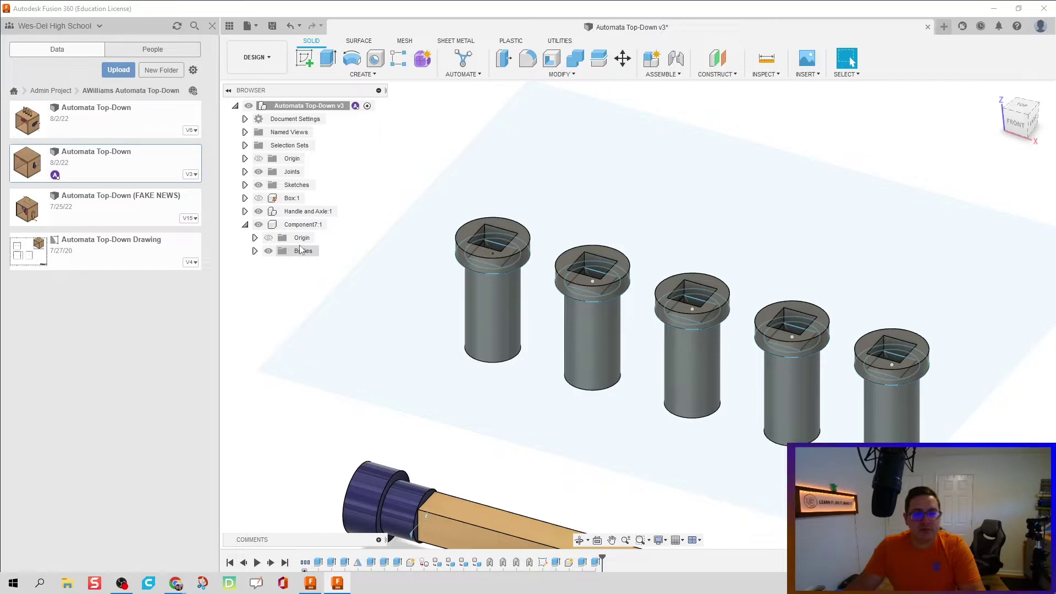
pyautogui.click(256, 252)
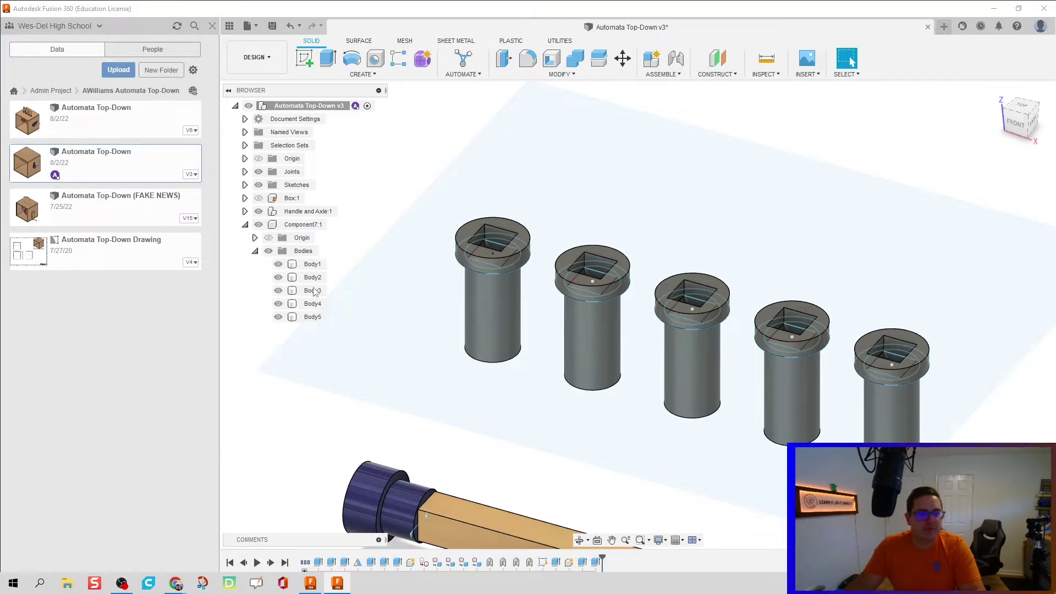
# Create a separate component from each of the five guide bodies, Body5 through Body1, in Component7.
pyautogui.click(312, 318)
pyautogui.rightClick(312, 318)
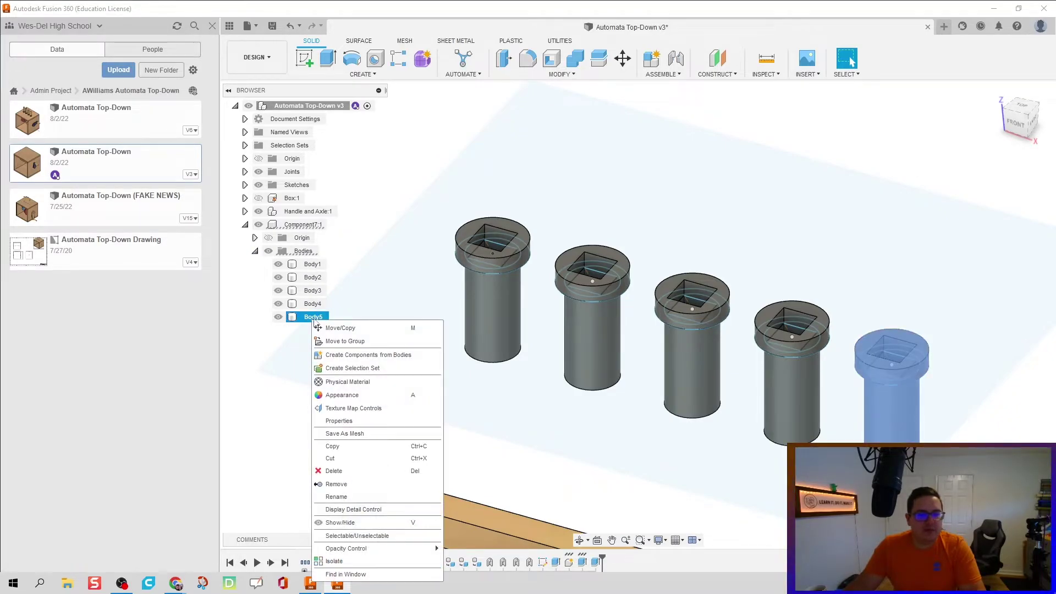
pyautogui.click(380, 360)
pyautogui.rightClick(313, 304)
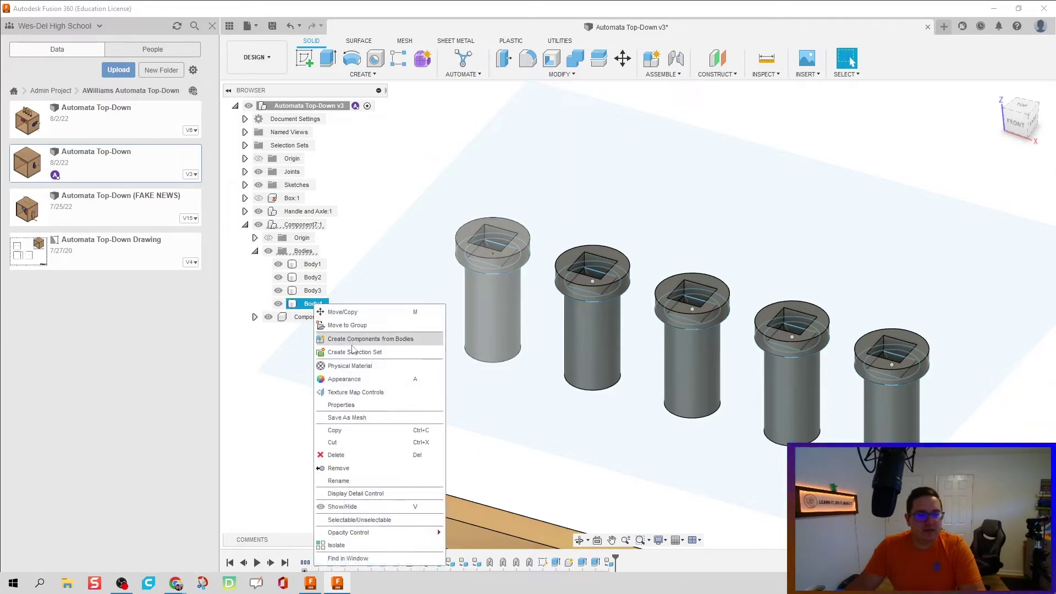
pyautogui.click(353, 347)
pyautogui.rightClick(312, 290)
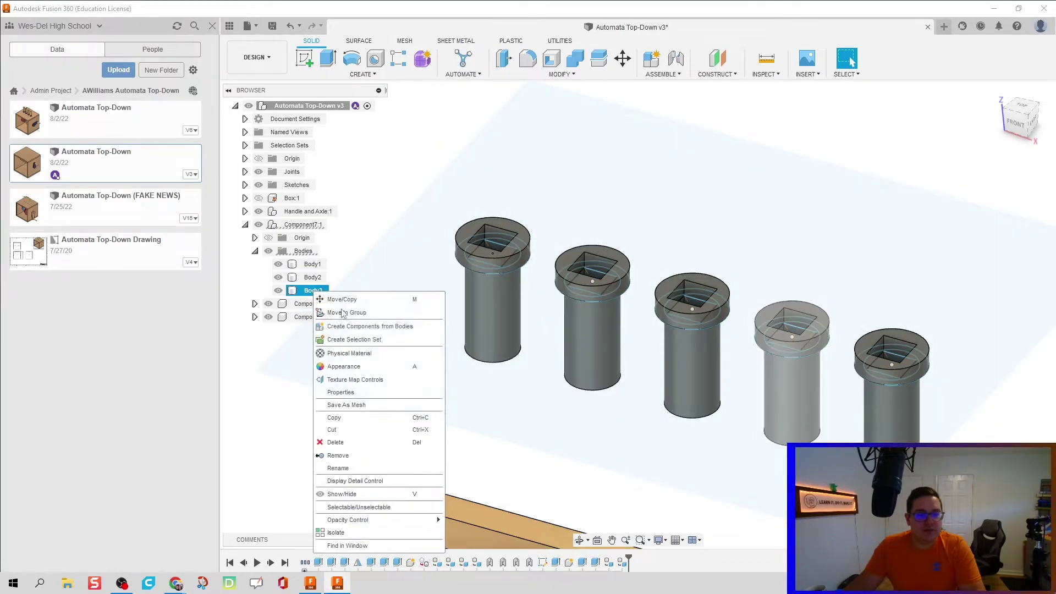
pyautogui.click(358, 329)
pyautogui.rightClick(313, 278)
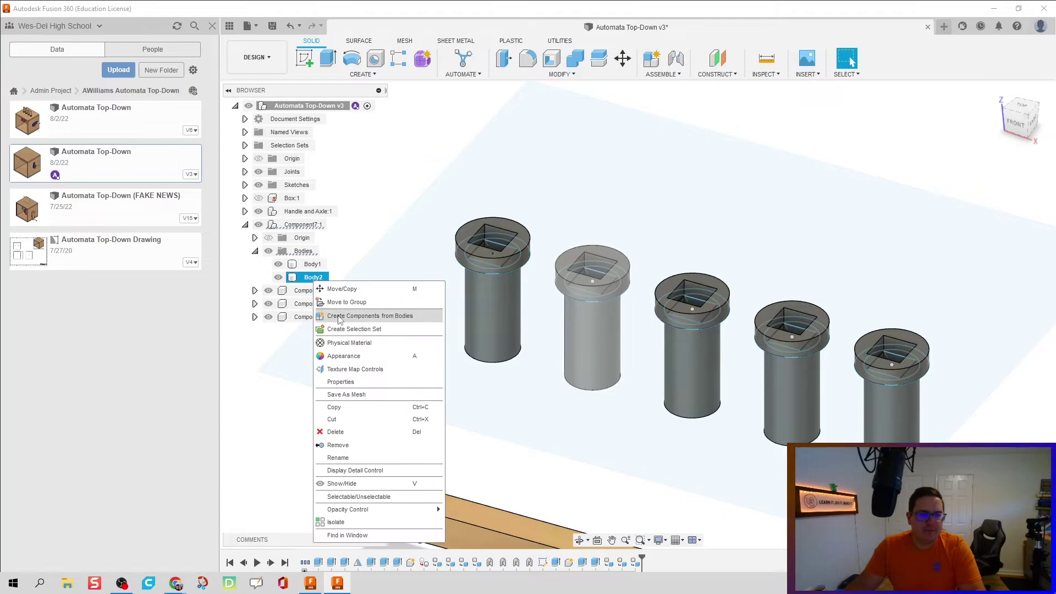
pyautogui.click(358, 316)
pyautogui.rightClick(308, 263)
pyautogui.click(358, 298)
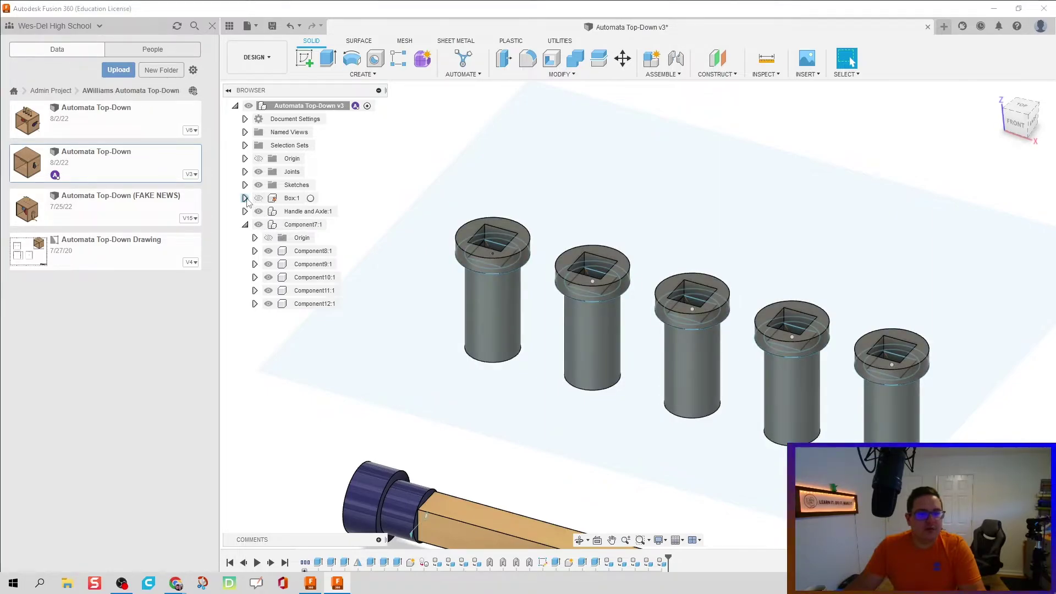
# Expand the box's bodies and create a component from its Bottom body.
pyautogui.click(245, 198)
pyautogui.click(255, 224)
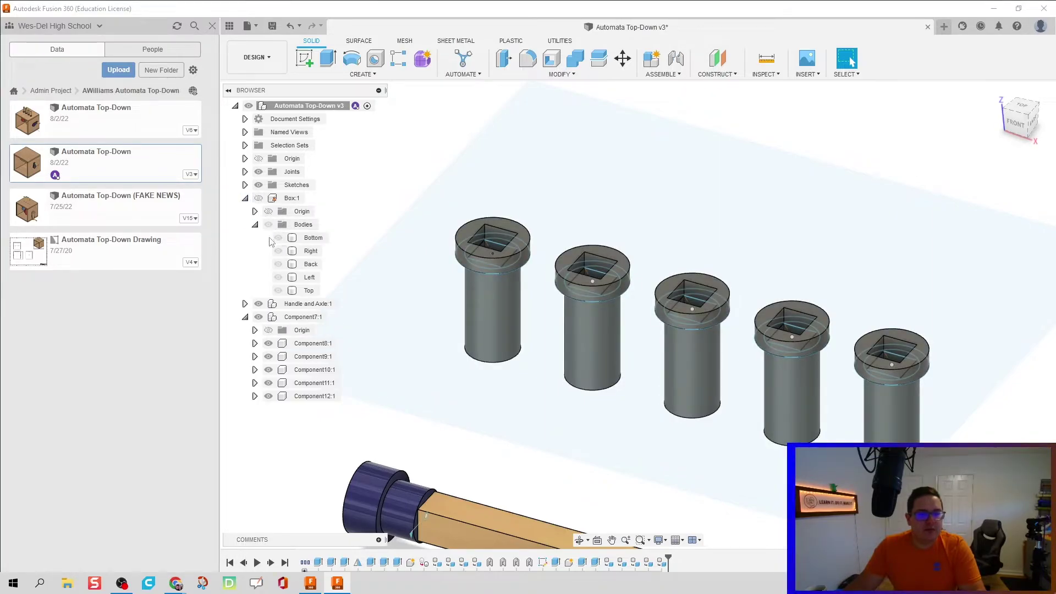
pyautogui.rightClick(305, 240)
pyautogui.click(352, 274)
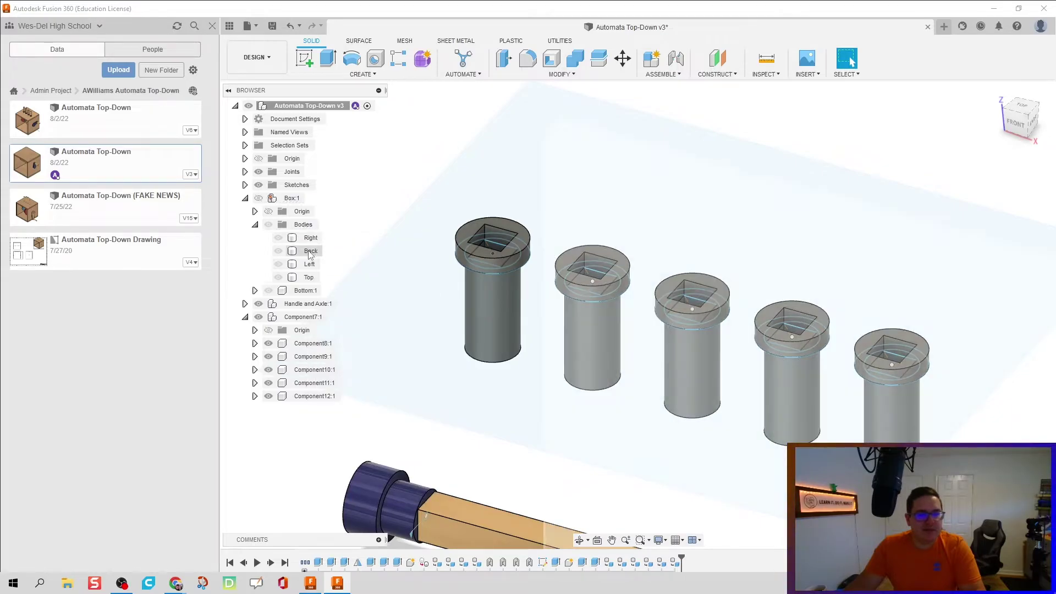
# Create a separate component from each of the box's Top, Left, Back and Right bodies, and collapse the Box component.
pyautogui.rightClick(309, 278)
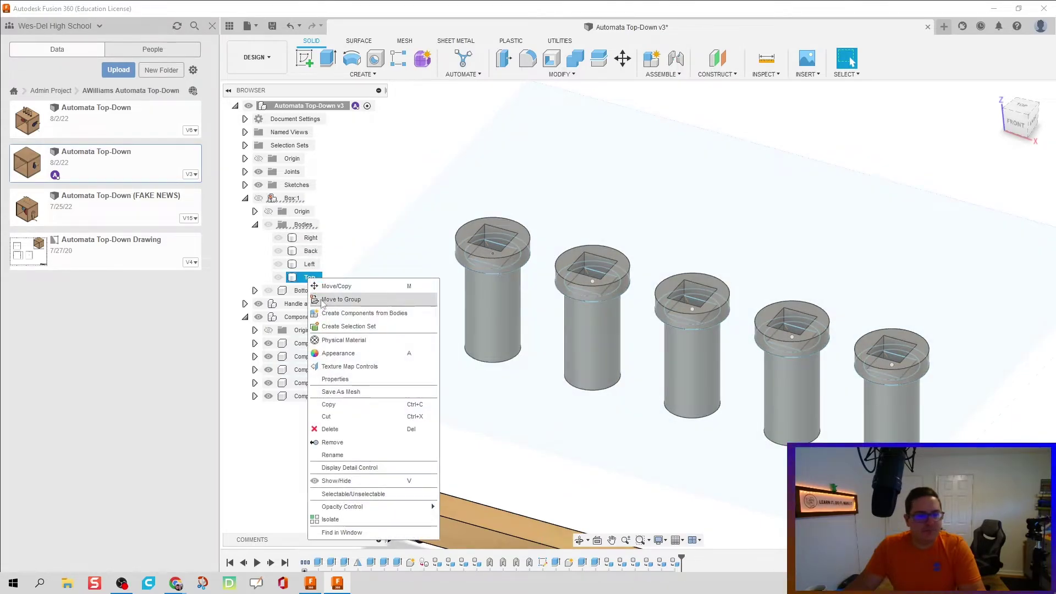
pyautogui.click(352, 312)
pyautogui.rightClick(309, 264)
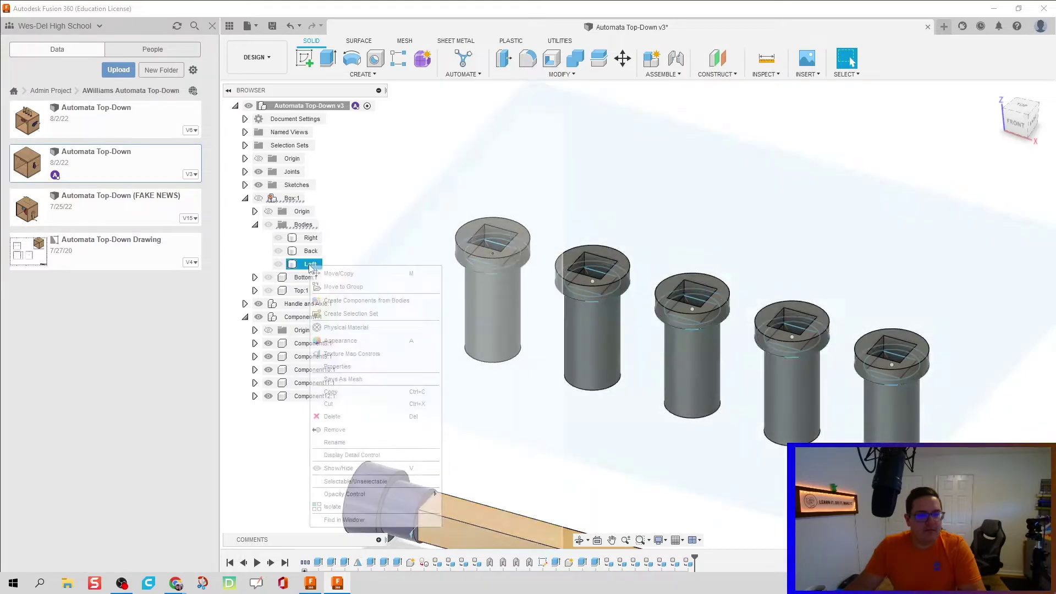
pyautogui.click(352, 298)
pyautogui.rightClick(306, 252)
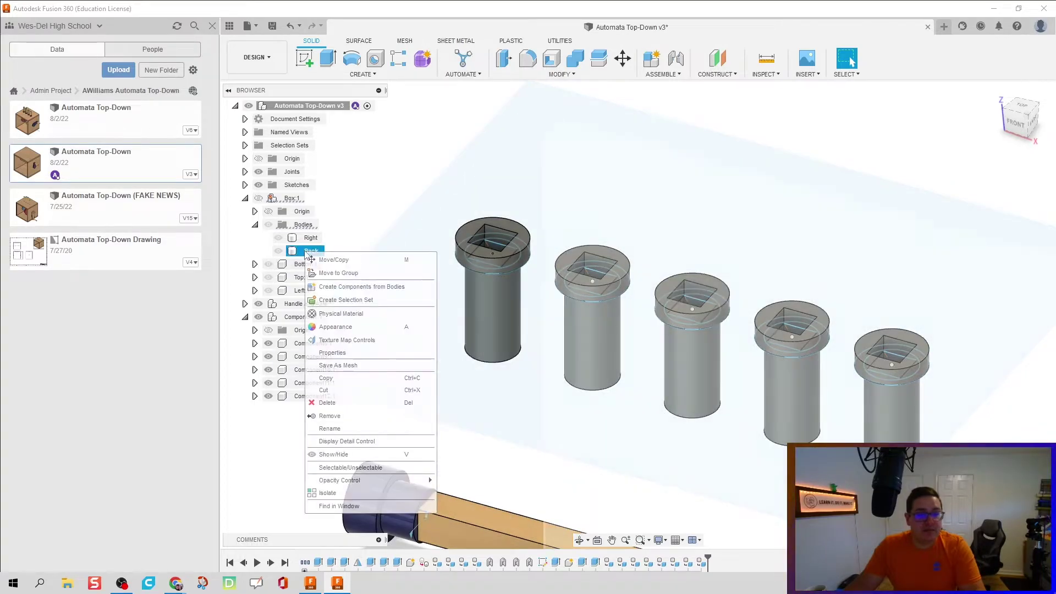
pyautogui.click(352, 274)
pyautogui.rightClick(306, 238)
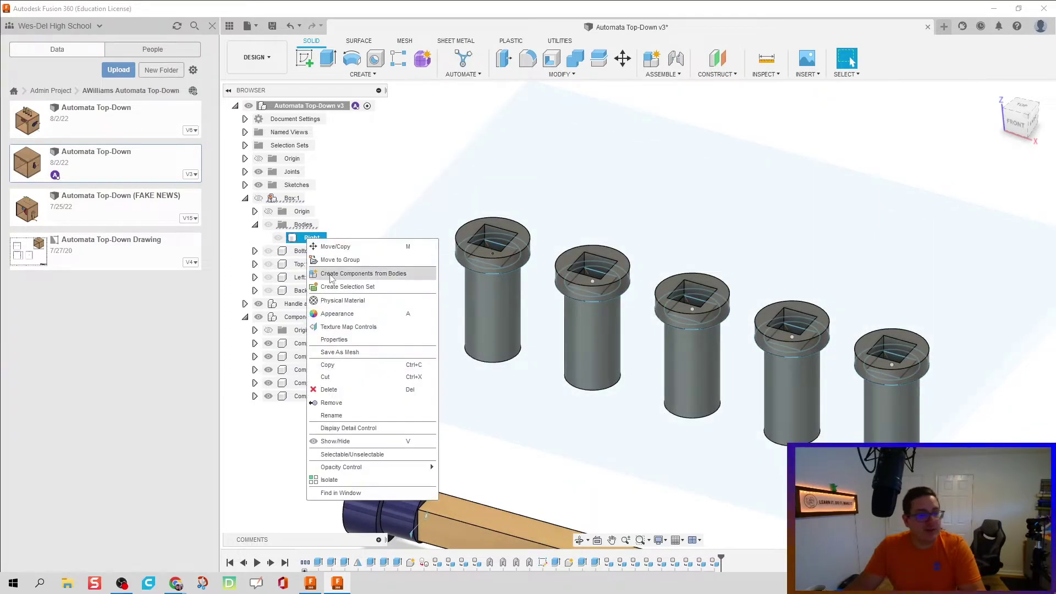
pyautogui.click(331, 277)
pyautogui.click(245, 198)
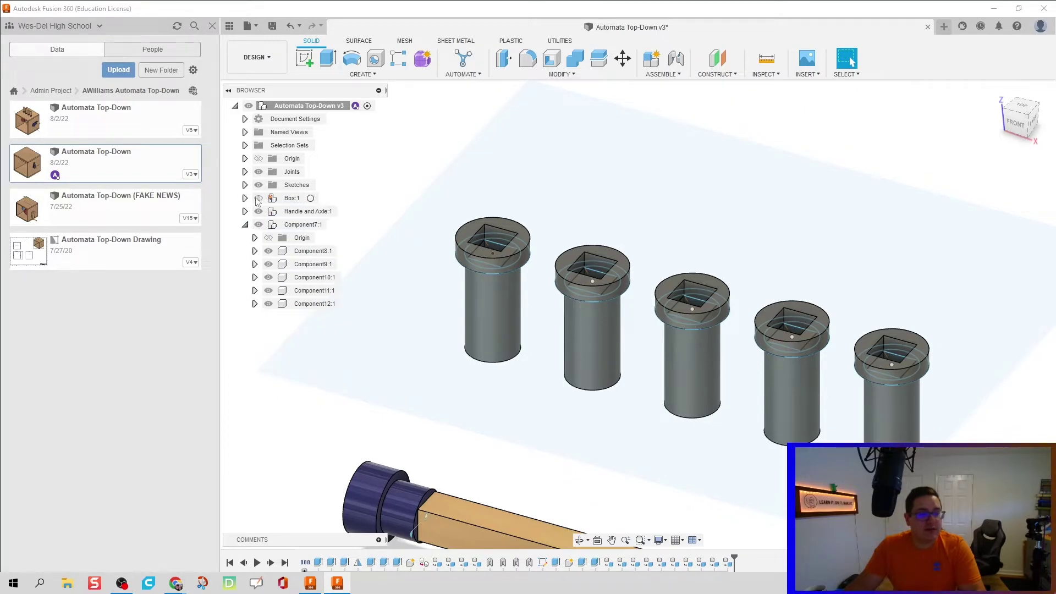
pyautogui.click(259, 199)
pyautogui.click(259, 198)
pyautogui.scroll(2, 382, 218)
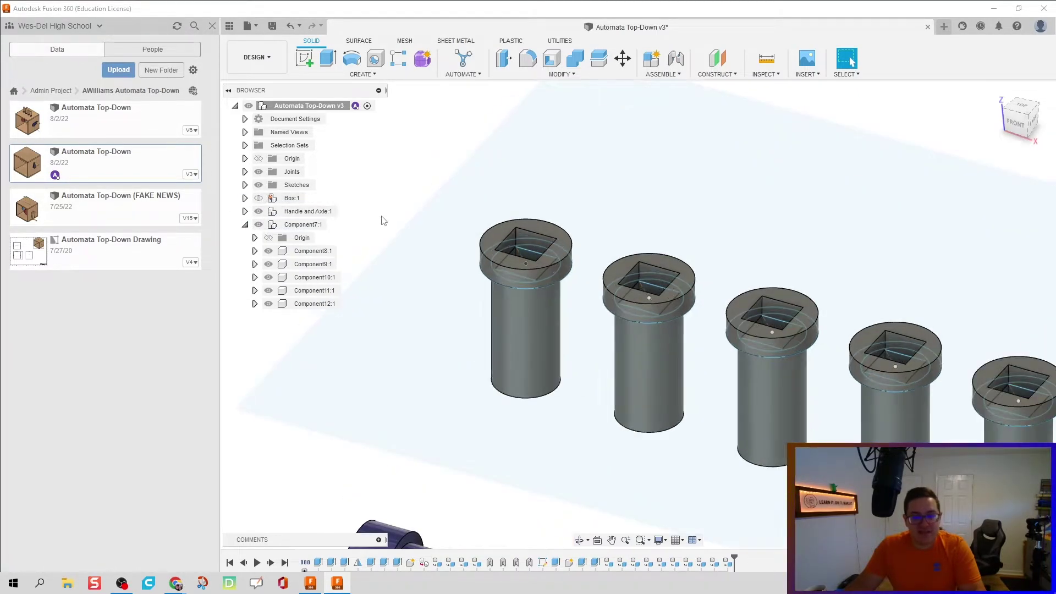
pyautogui.scroll(-4, 384, 220)
pyautogui.scroll(-3, 418, 236)
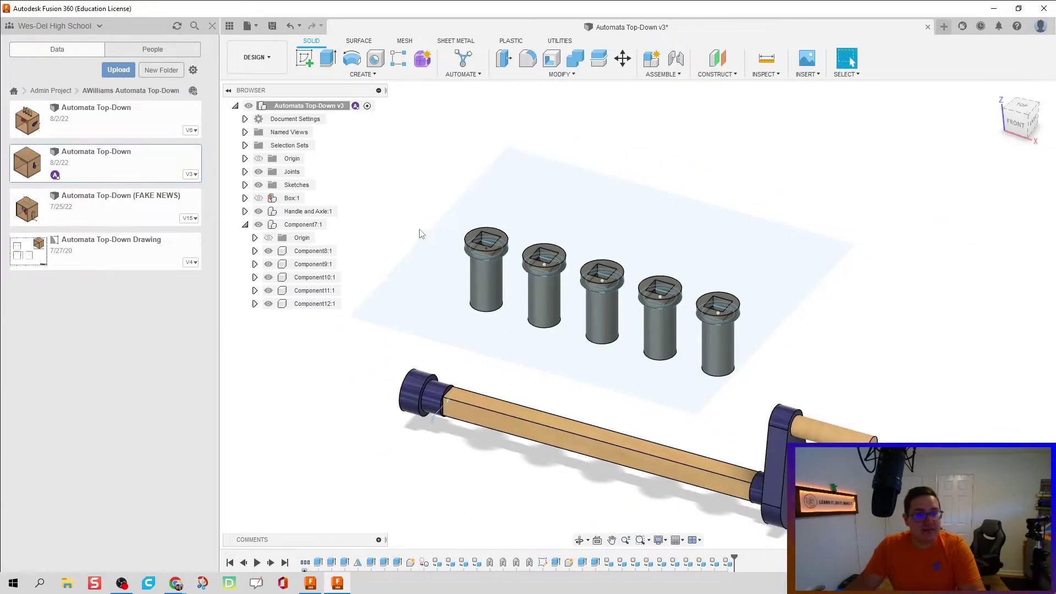
# Rename Component9 as Guide.
pyautogui.scroll(2, 510, 322)
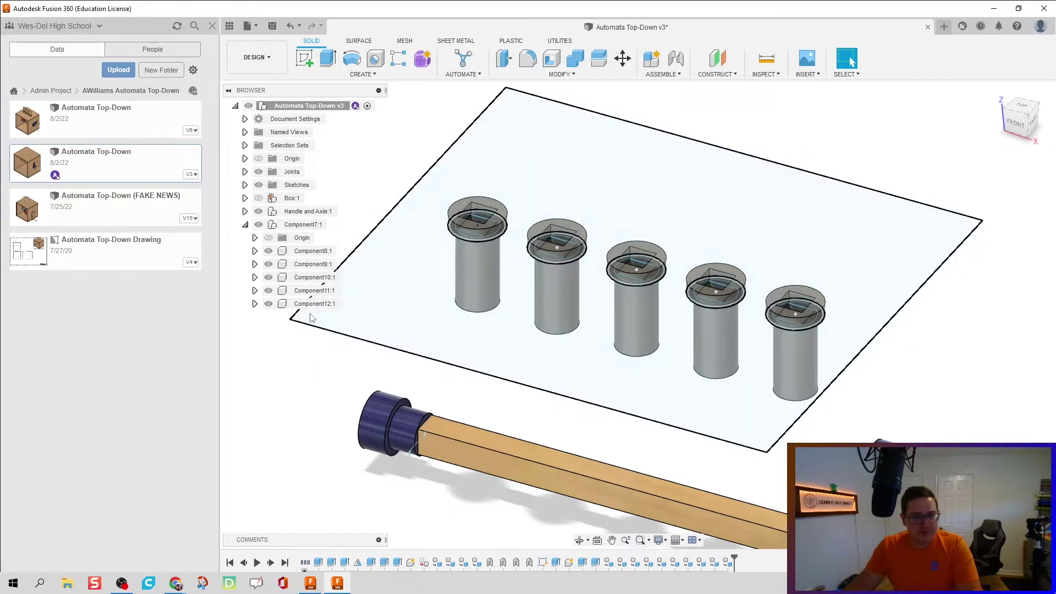
pyautogui.click(312, 266)
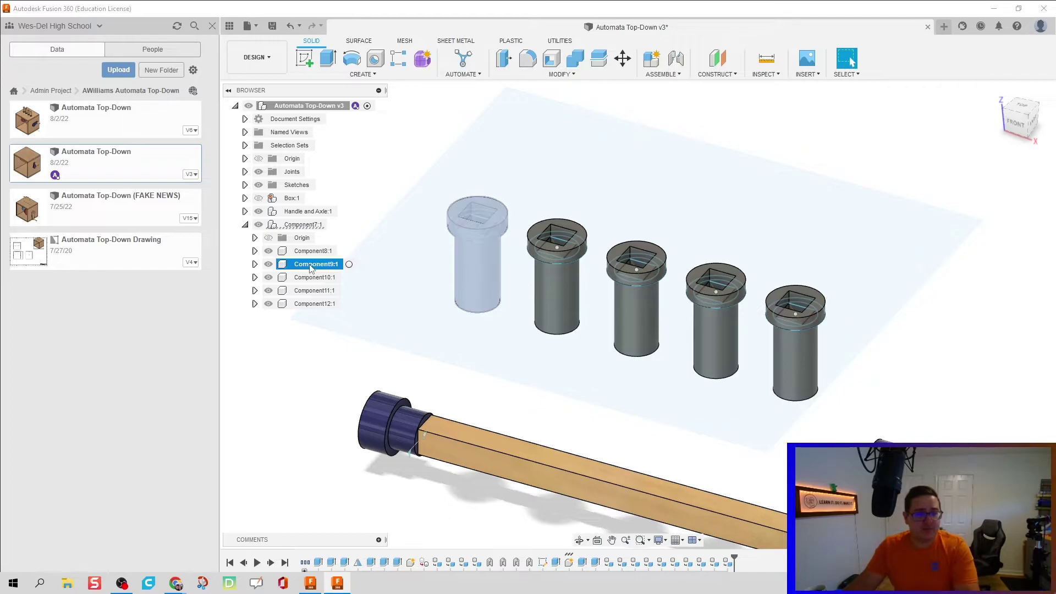
pyautogui.click(313, 266)
pyautogui.write('Guid')
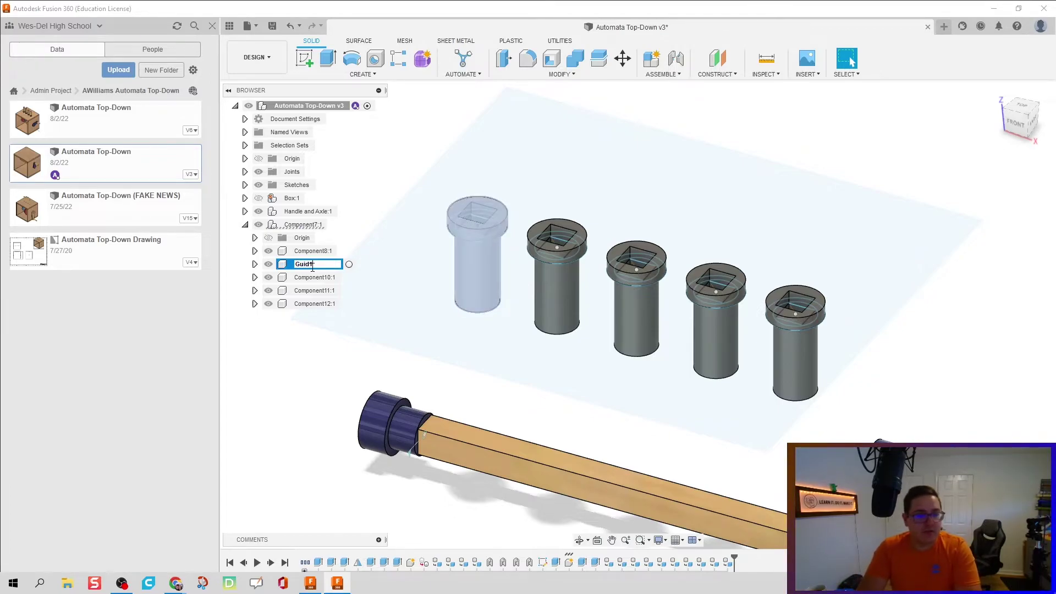
pyautogui.write('e')
pyautogui.press('Return')
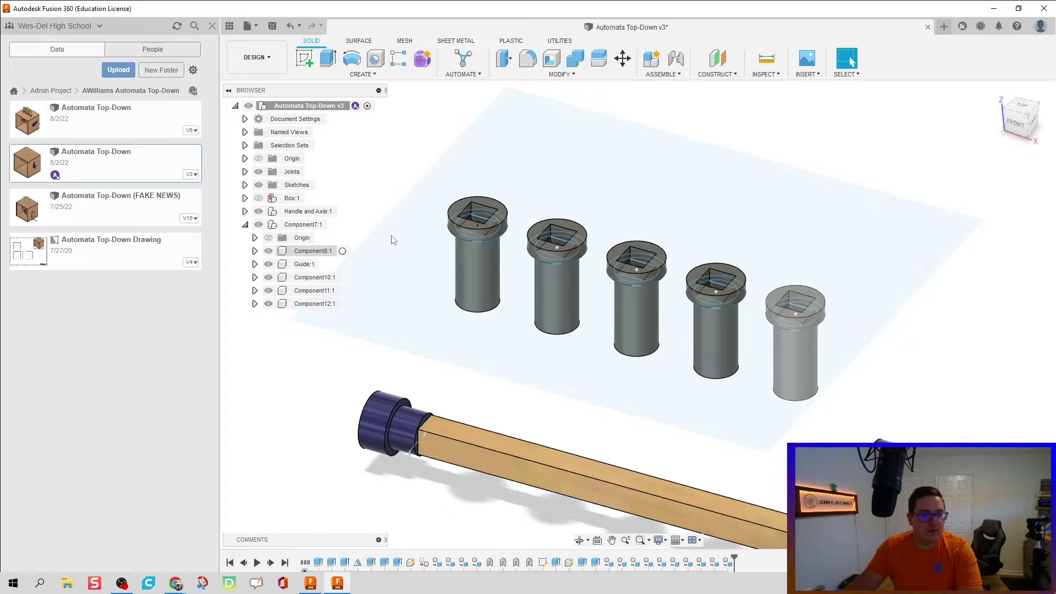
# Expand the sketches, hide the Guide Sketch, and rename Component11 as Guide2.
pyautogui.click(245, 185)
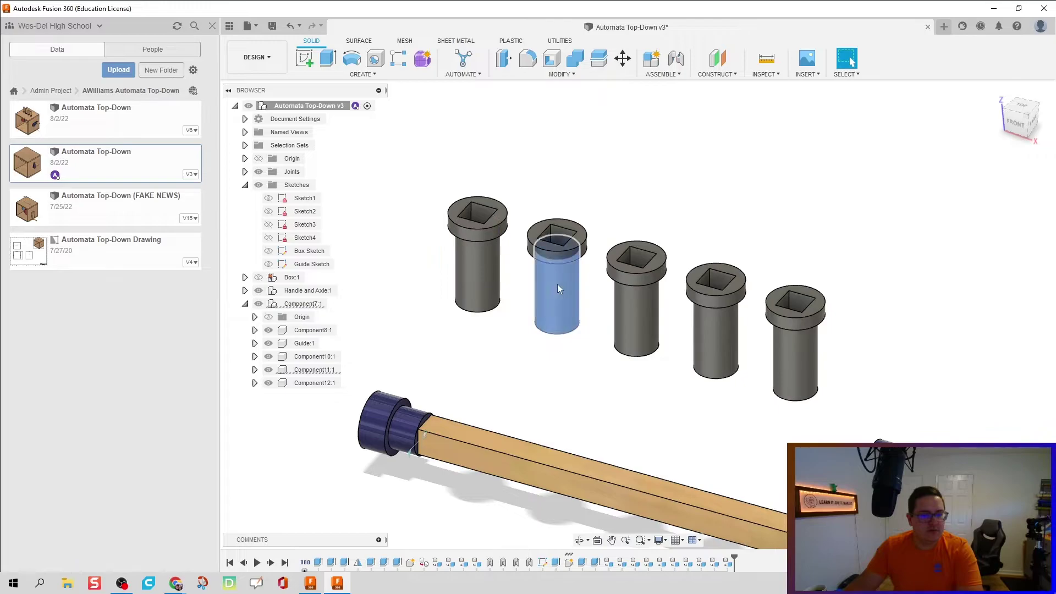
pyautogui.doubleClick(301, 370)
pyautogui.write('Guide')
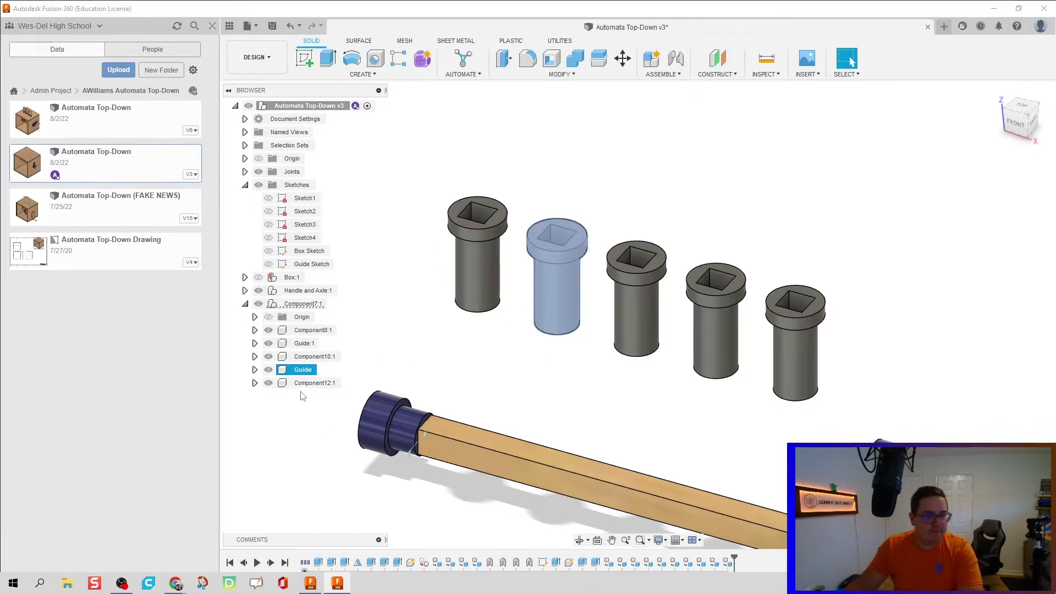
pyautogui.click(421, 361)
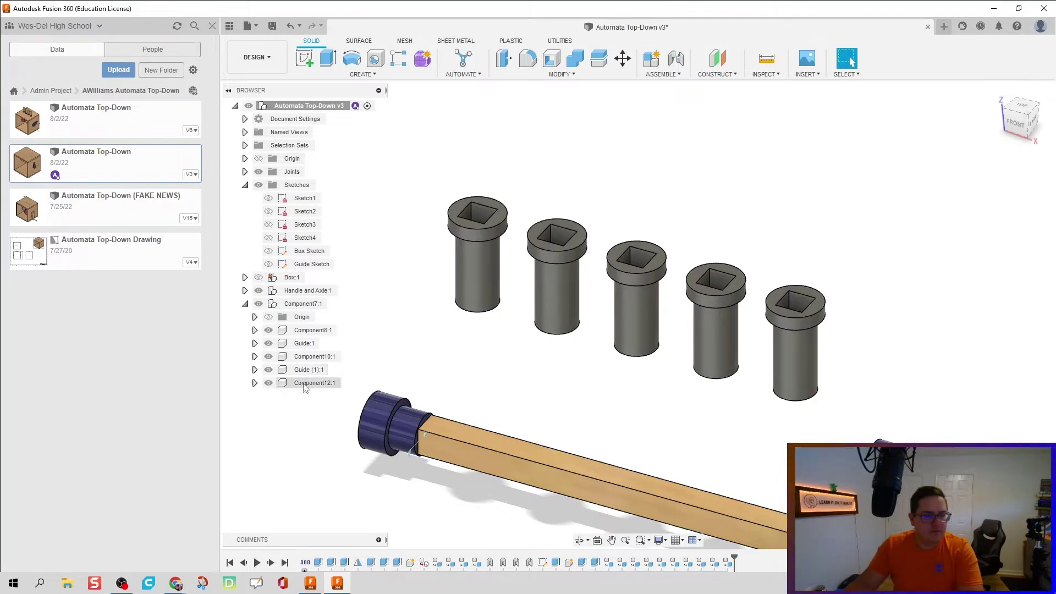
pyautogui.doubleClick(327, 370)
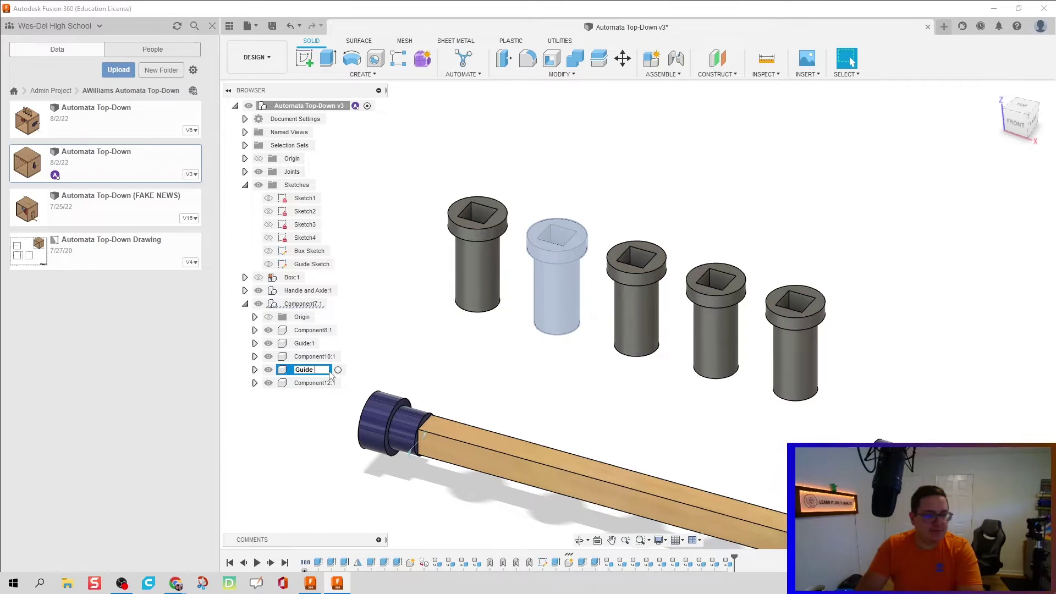
pyautogui.write('Guide2')
pyautogui.press('Return')
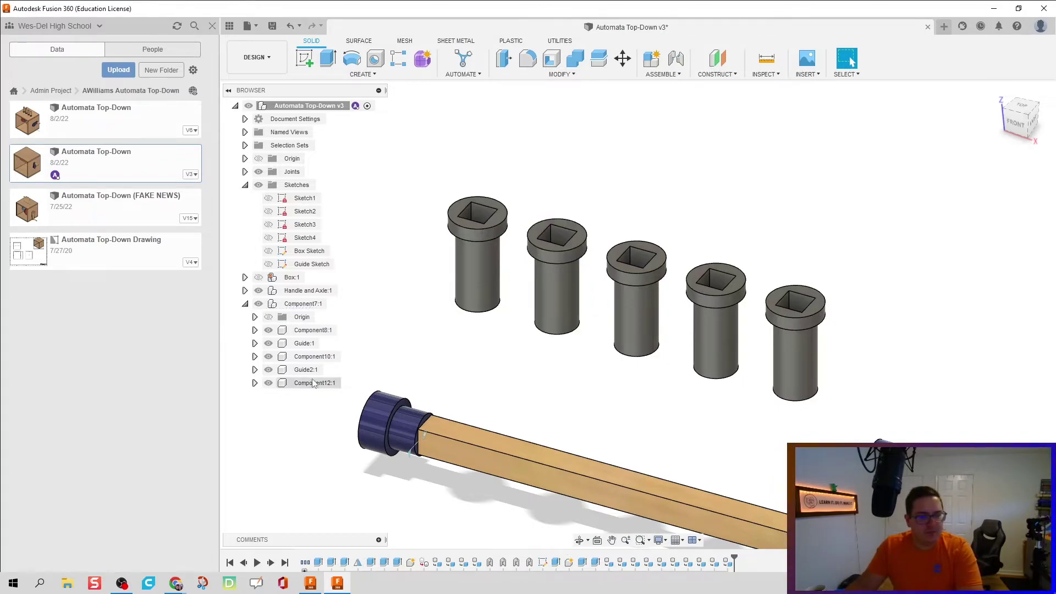
# Rename Component12 as Guide3 and Component10 as Guide4.
pyautogui.doubleClick(312, 384)
pyautogui.write('G')
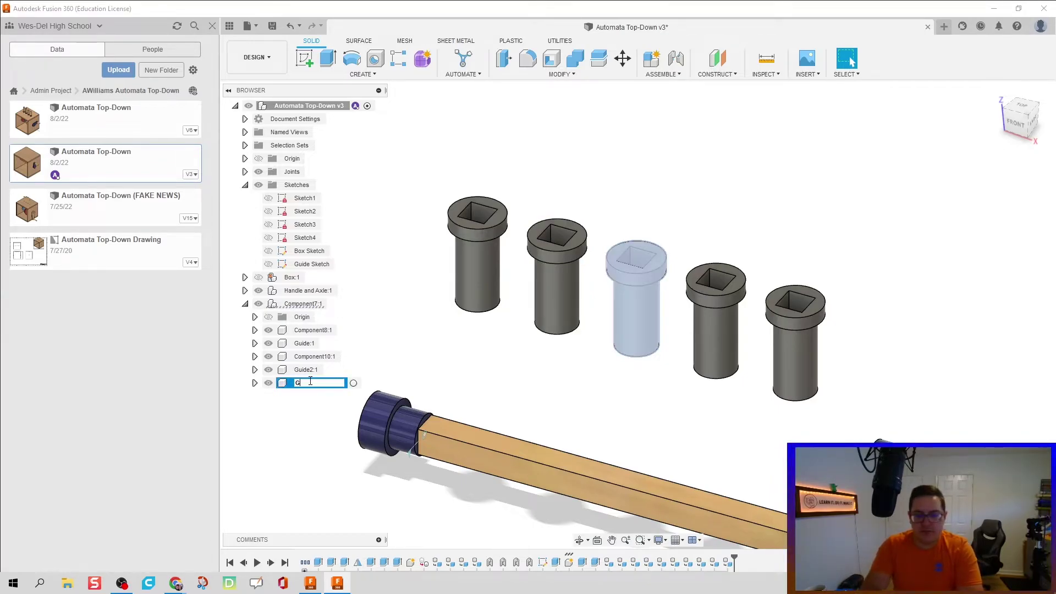
pyautogui.click(295, 482)
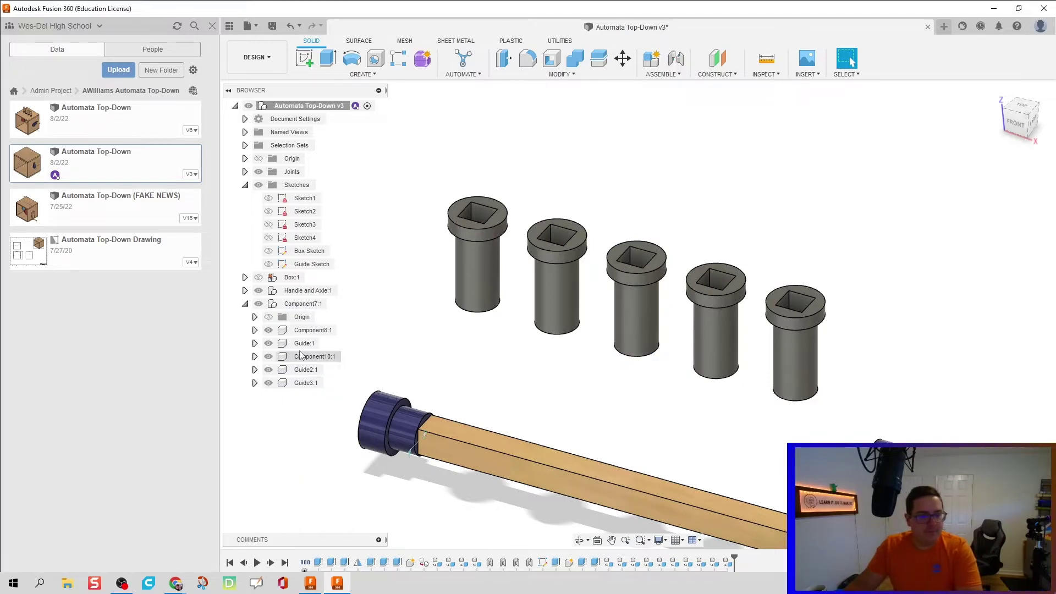
pyautogui.doubleClick(302, 357)
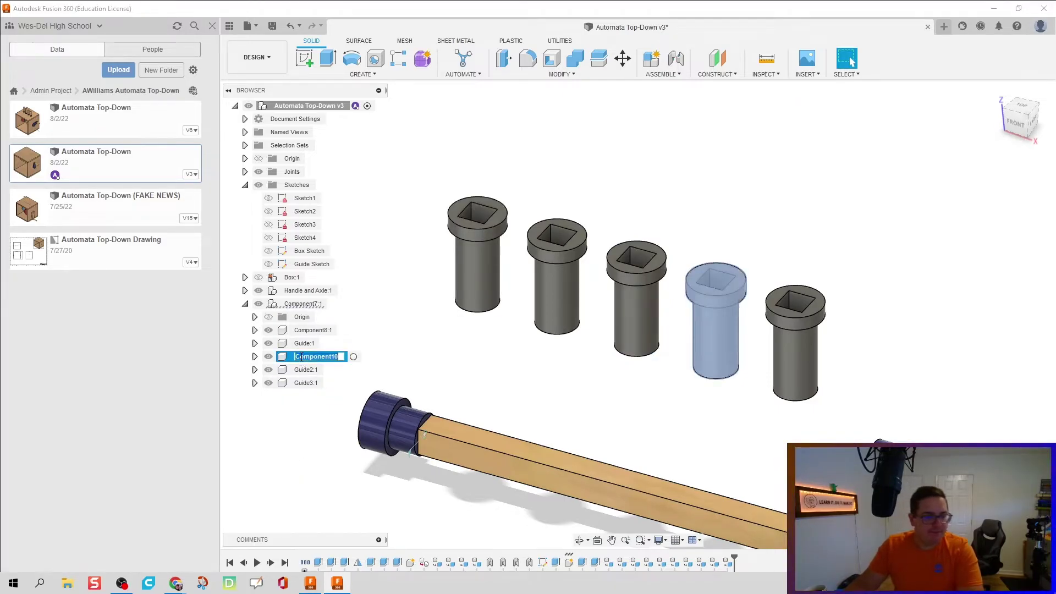
pyautogui.write('Guide')
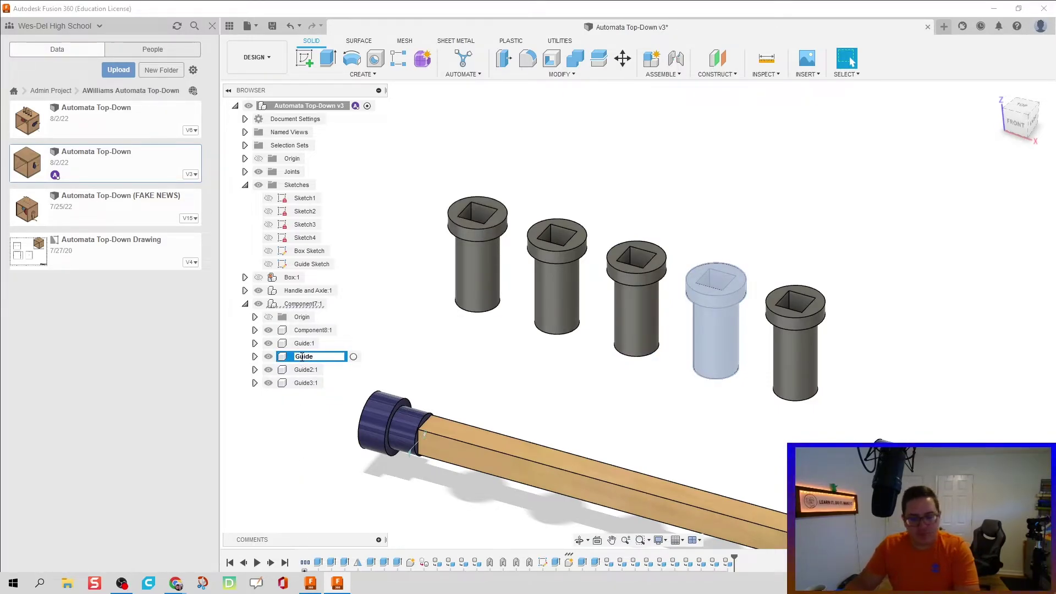
pyautogui.write('4')
pyautogui.press('Return')
# Rename Component8 as Guide5.
pyautogui.click(311, 330)
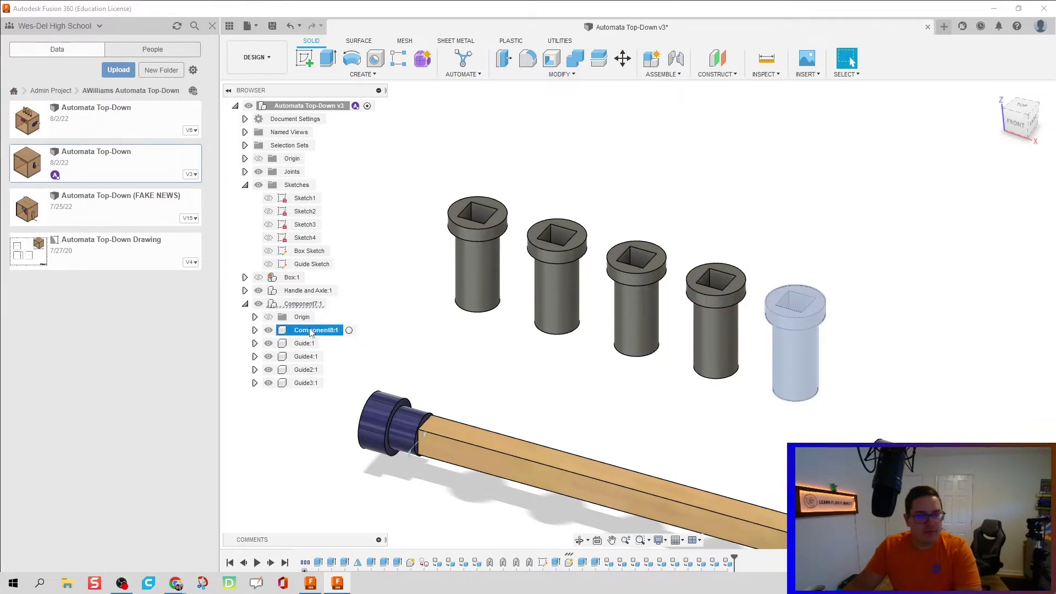
pyautogui.doubleClick(311, 330)
pyautogui.write('Guide5')
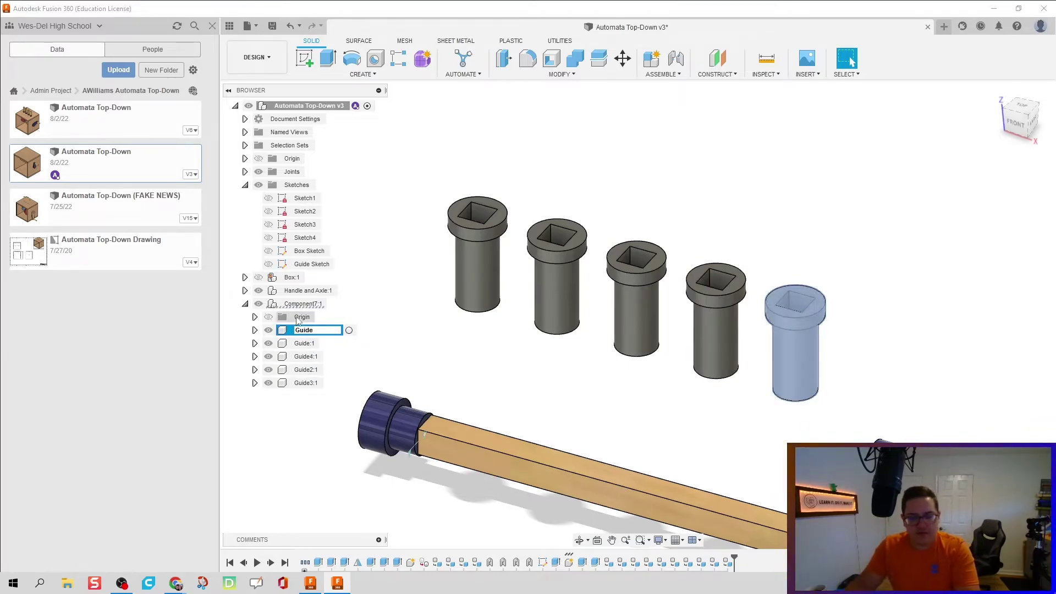
pyautogui.press('Return')
# Rename the parent Component7 as Guides and collapse it.
pyautogui.scroll(-1, 310, 412)
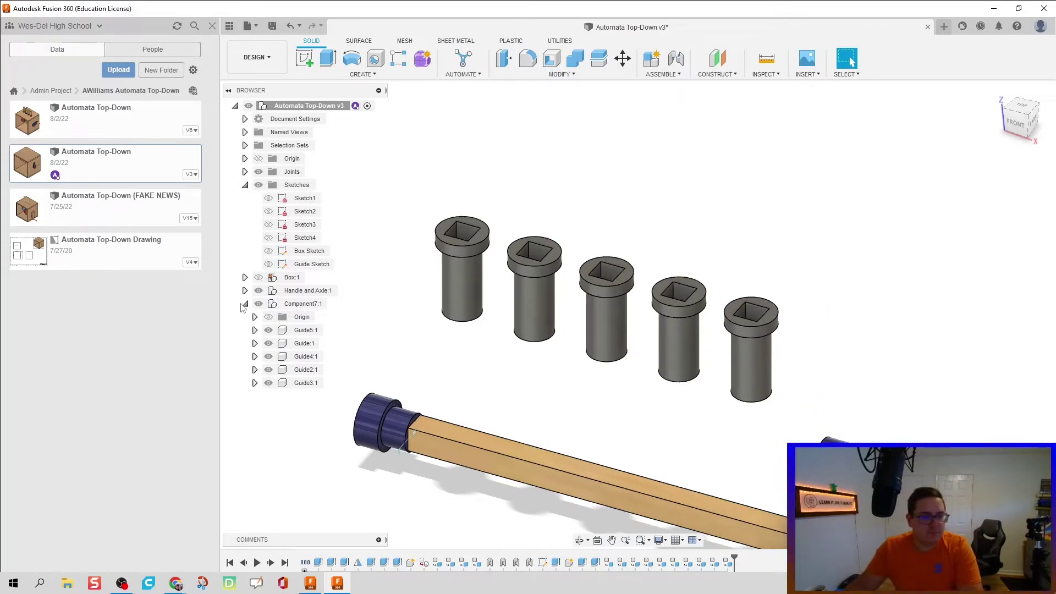
pyautogui.click(293, 307)
pyautogui.doubleClick(293, 304)
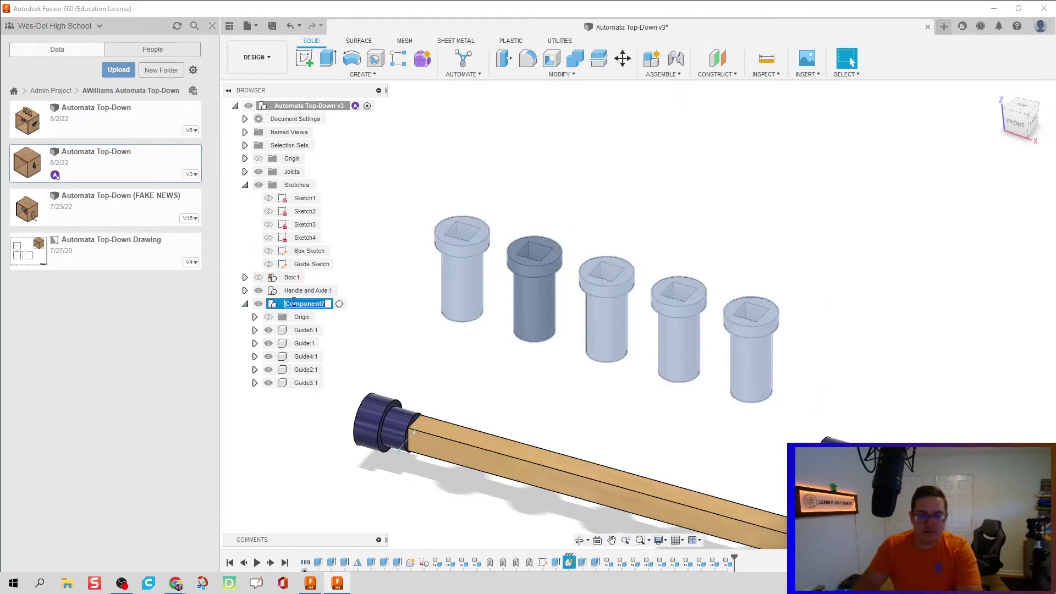
pyautogui.write('Guide')
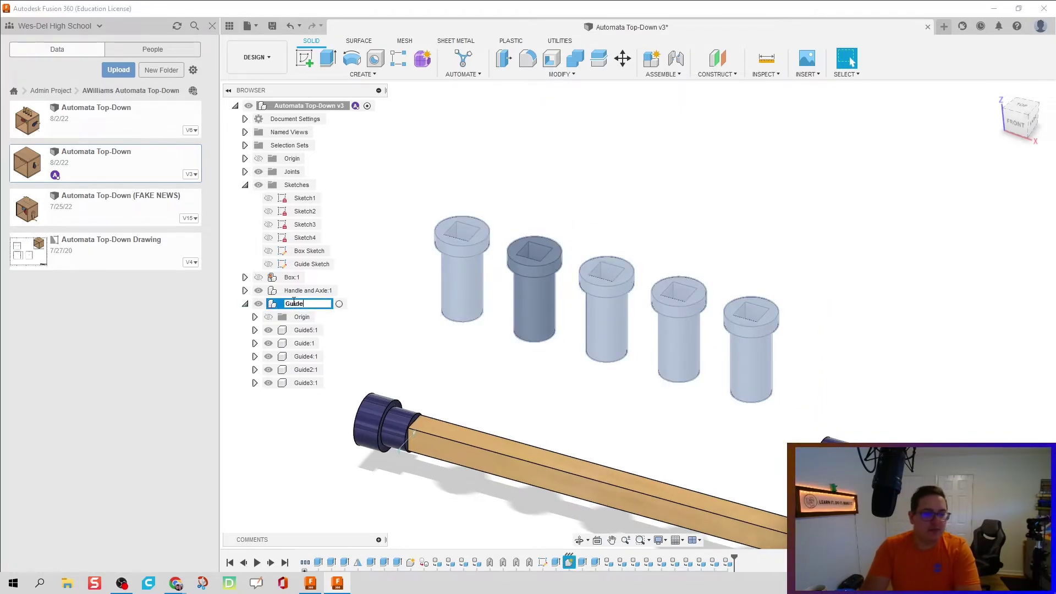
pyautogui.write('s')
pyautogui.press('Return')
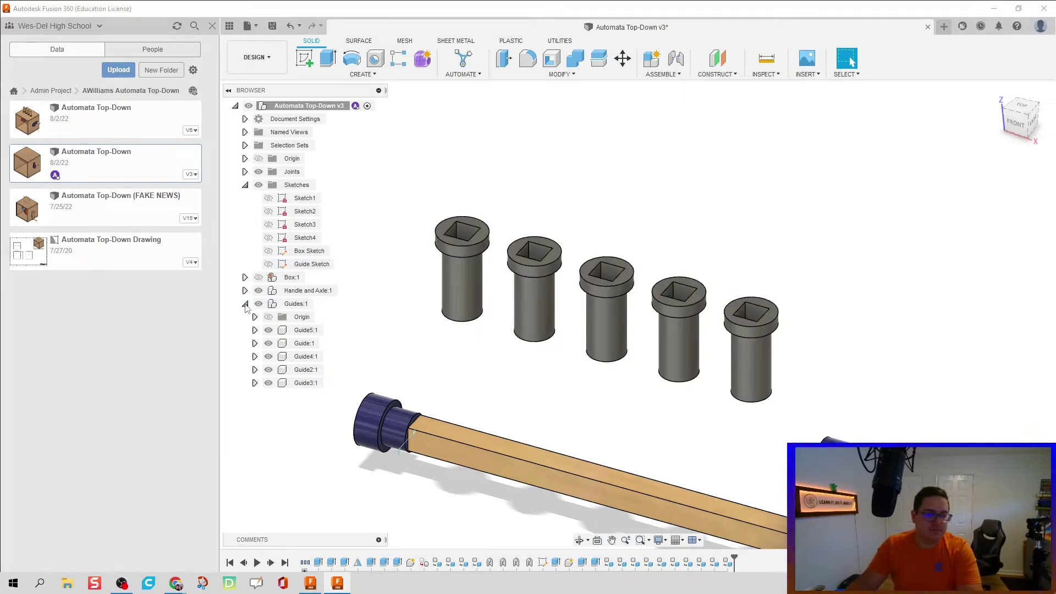
pyautogui.click(245, 304)
# Show the Box component again around the guides and axle.
pyautogui.scroll(-3, 401, 331)
pyautogui.moveTo(396, 312); pyautogui.dragTo(417, 294, button='middle')
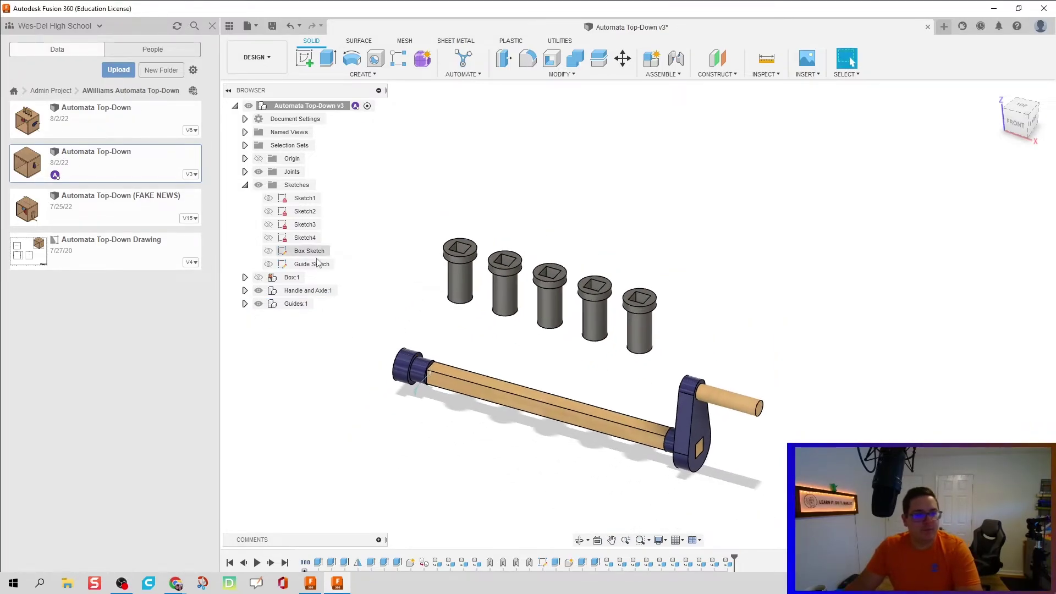
pyautogui.click(259, 278)
pyautogui.scroll(2, 388, 239)
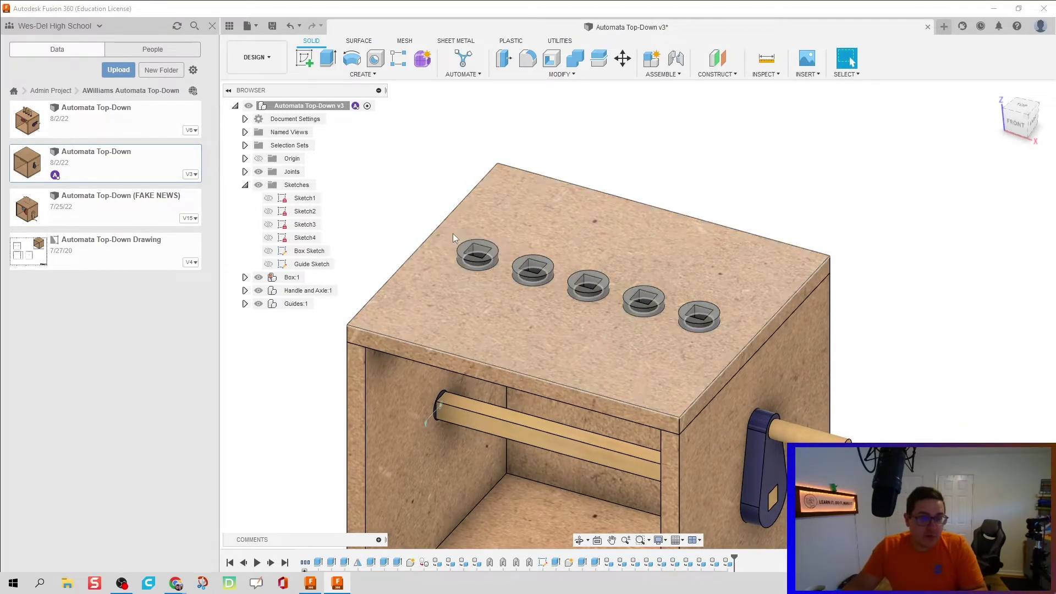
pyautogui.moveTo(472, 217); pyautogui.dragTo(513, 187, button='middle')
# Create an as-built joint of type Rigid between the Guides and Box components.
pyautogui.click(681, 76)
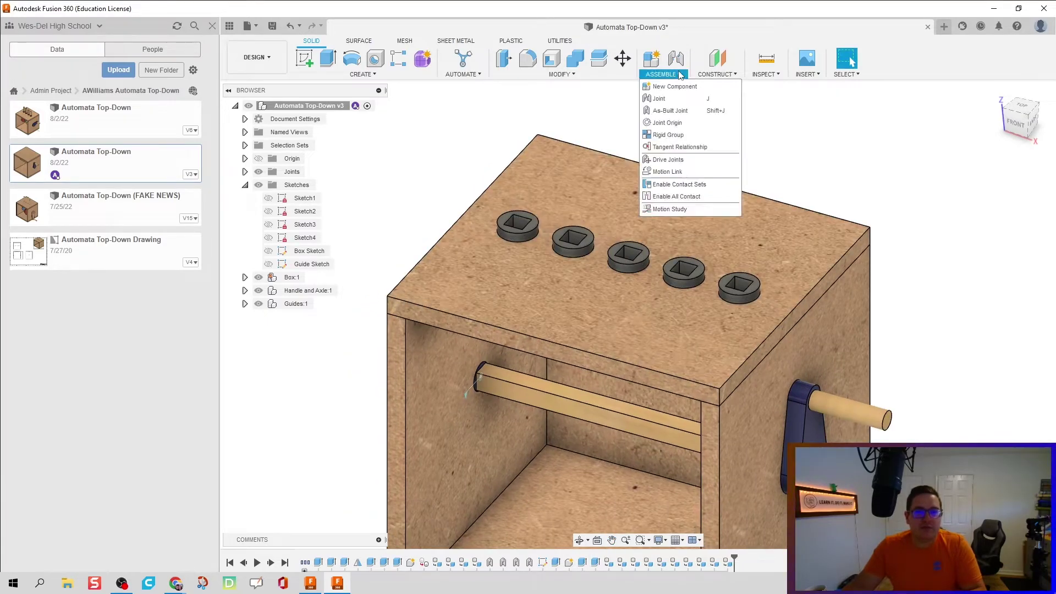
pyautogui.click(669, 115)
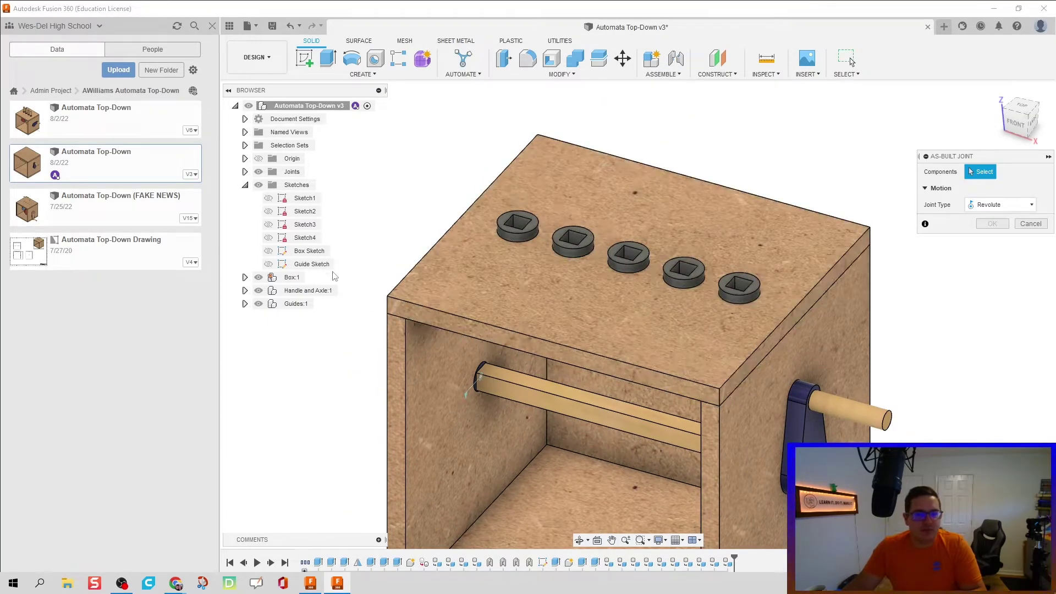
pyautogui.click(296, 303)
pyautogui.click(289, 279)
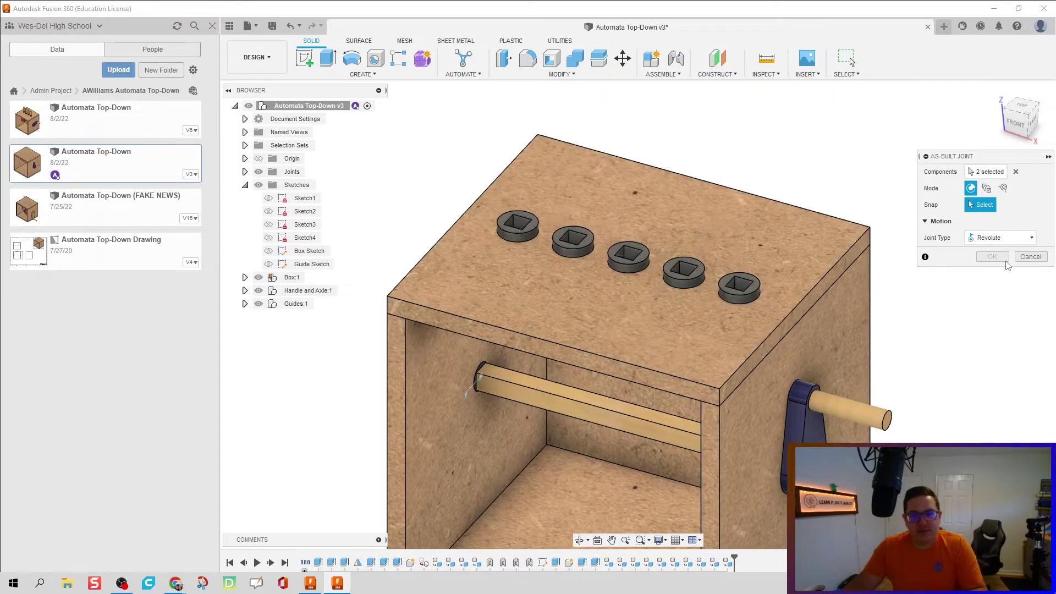
pyautogui.click(985, 252)
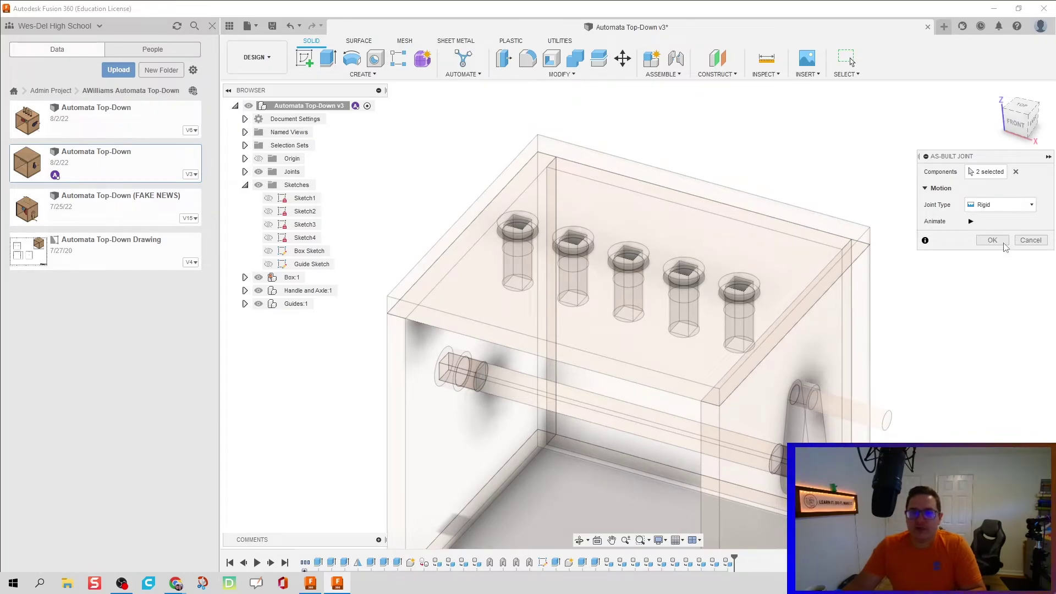
pyautogui.click(1002, 244)
# Move the fourth guide out of the box top to test the joint, and undo the rigid joint.
pyautogui.moveTo(674, 273); pyautogui.dragTo(862, 190)
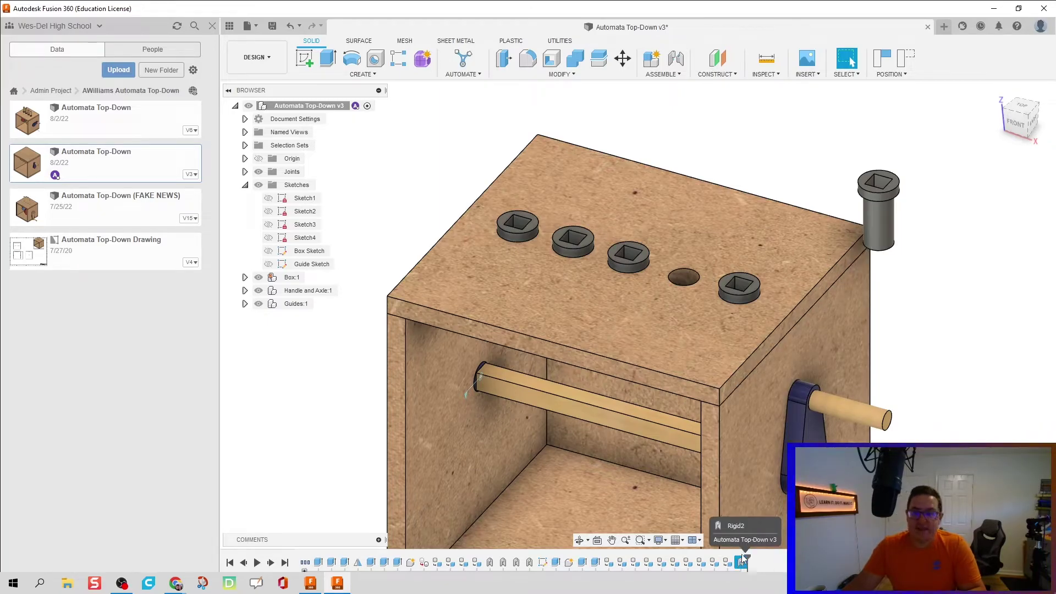
pyautogui.hotkey('ctrl', 'z')
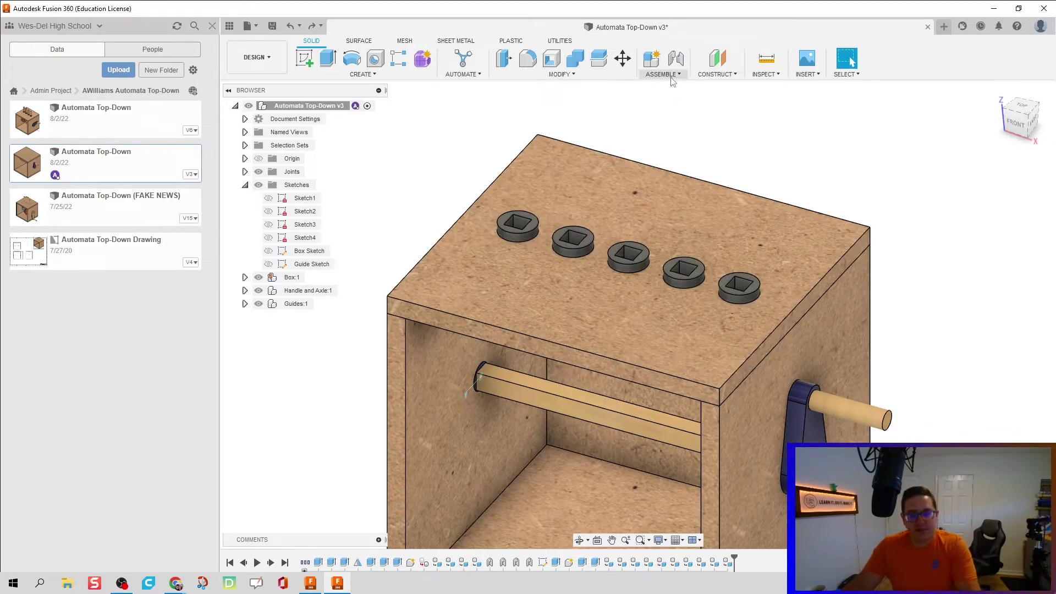
# Create a Rigid as-built joint between the first guide, Guide, and the Top panel of the box.
pyautogui.click(676, 57)
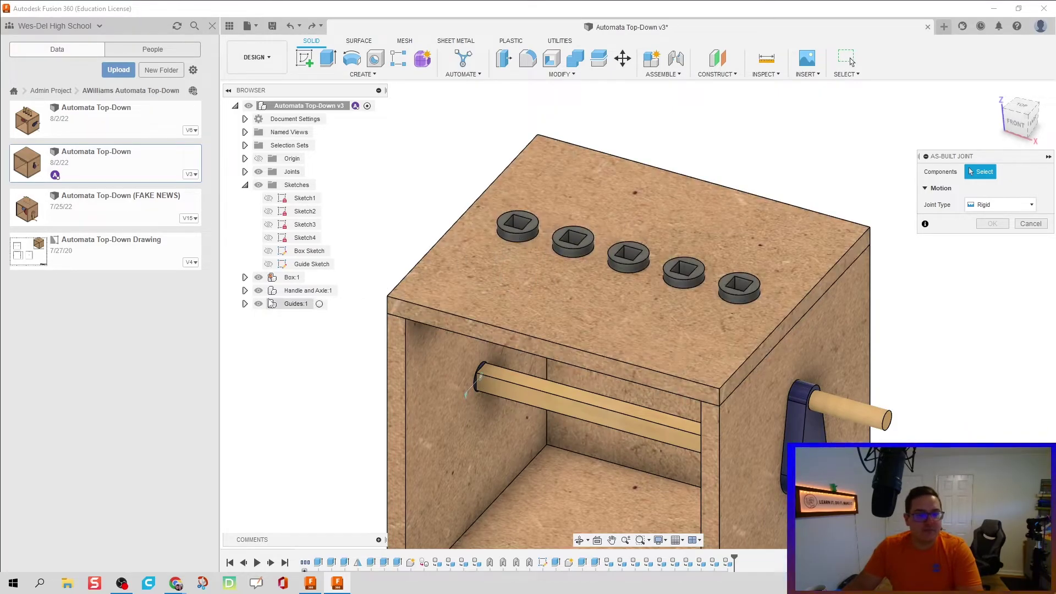
pyautogui.click(245, 304)
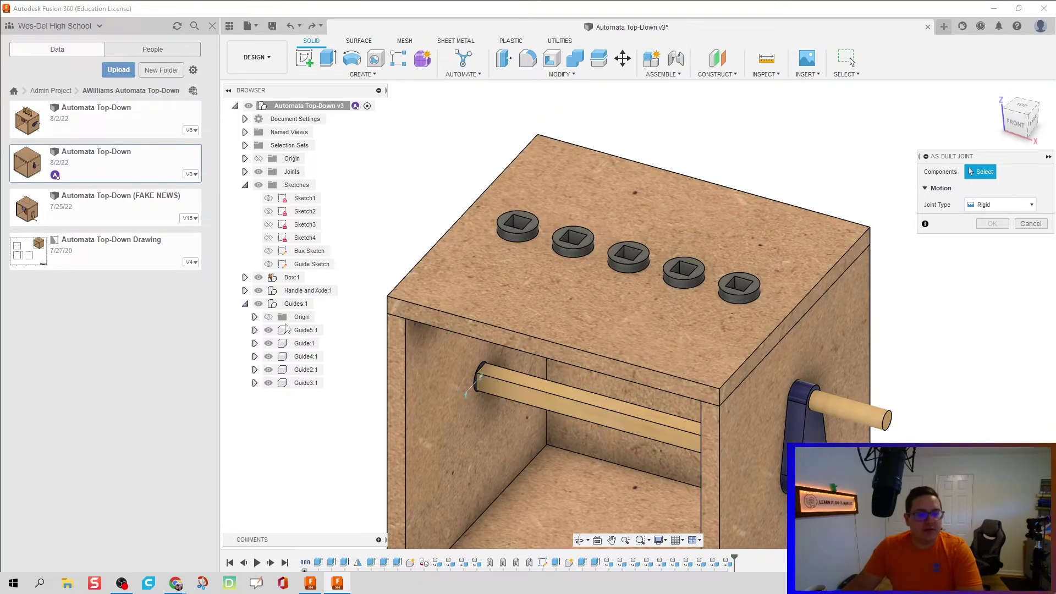
pyautogui.click(517, 234)
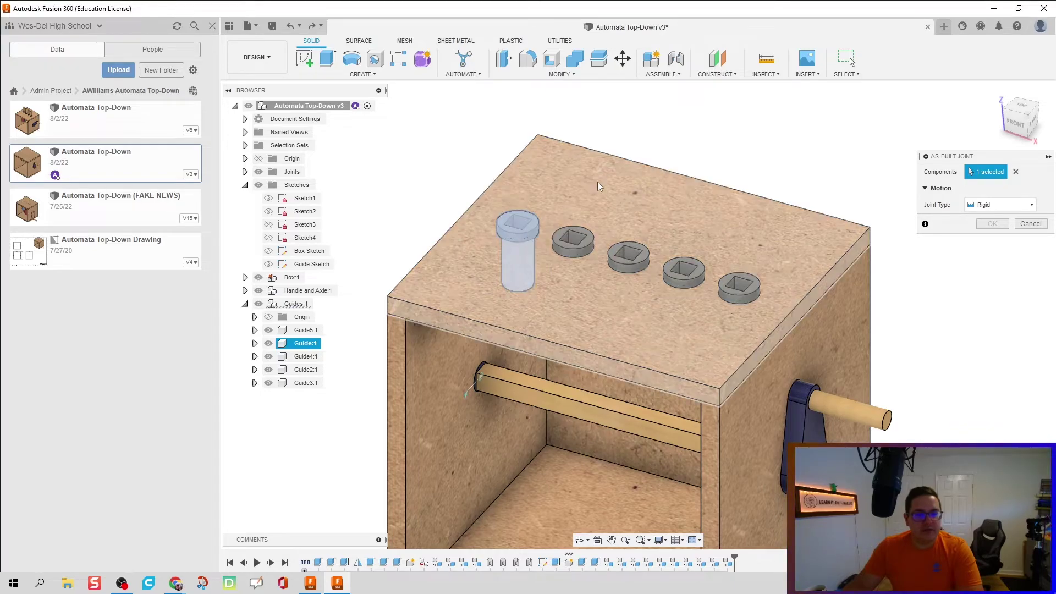
pyautogui.click(601, 177)
pyautogui.click(993, 241)
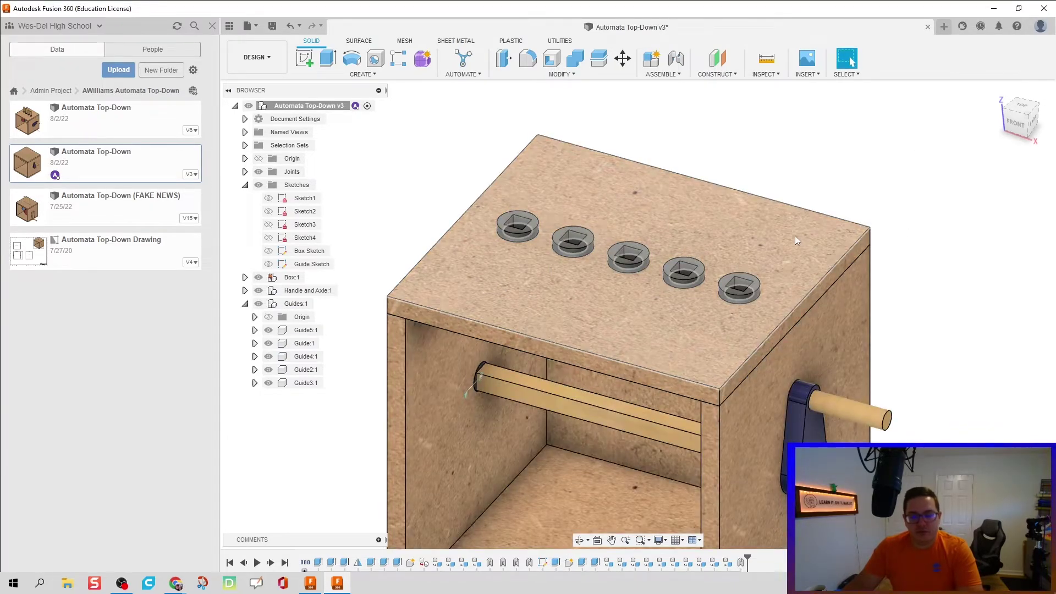
# Create a Rigid as-built joint between the second guide, Guide2, and the box's Top panel.
pyautogui.hotkey('shift', 'j')
pyautogui.click(576, 255)
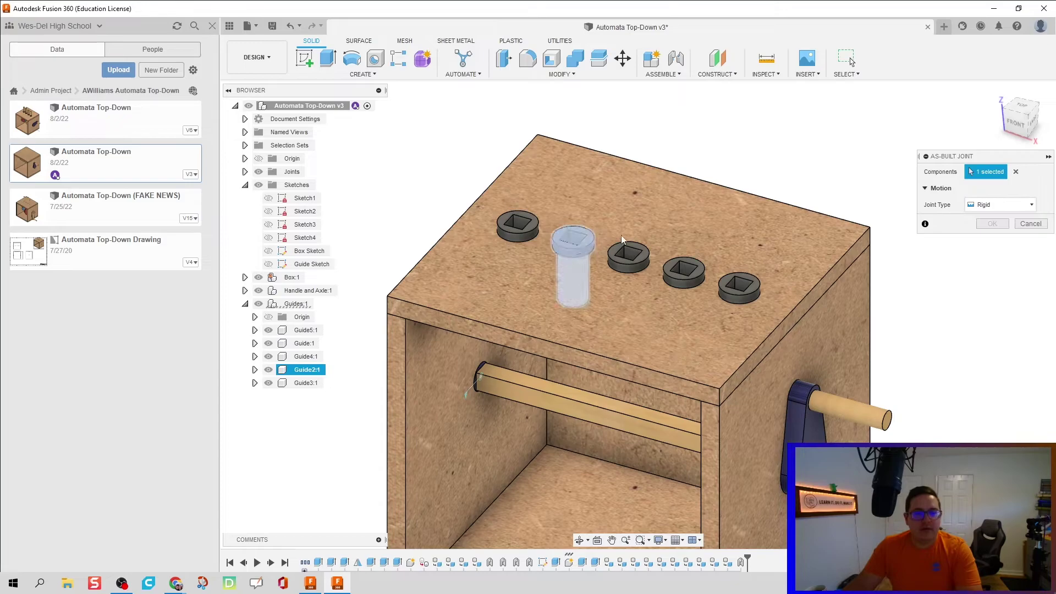
pyautogui.click(637, 213)
pyautogui.click(999, 240)
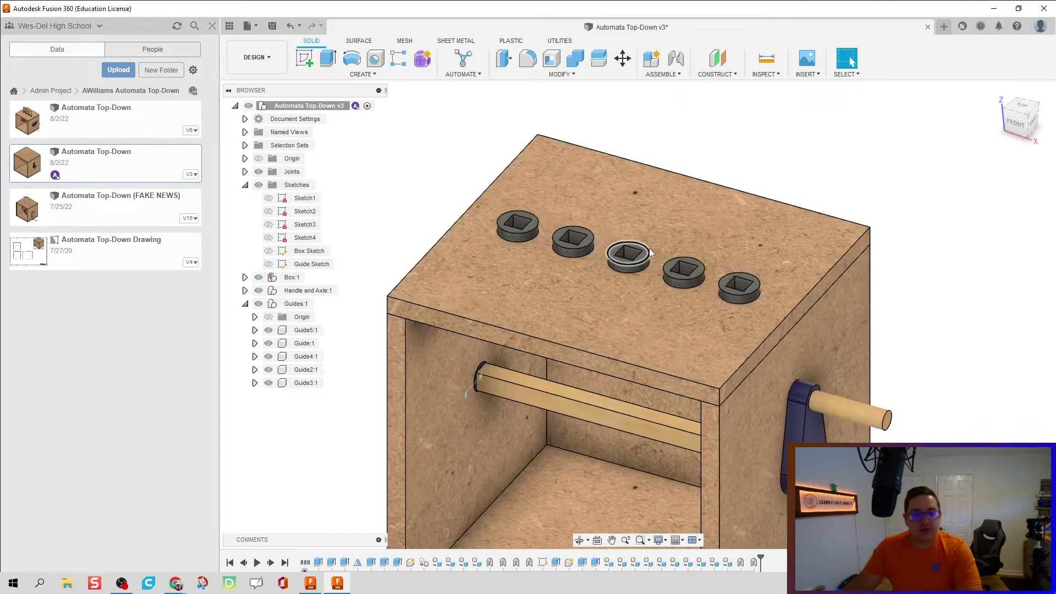
# Join the middle guide, Guide3, to the box's Top panel with a Rigid as-built joint.
pyautogui.click(642, 262)
pyautogui.hotkey('shift', 'j')
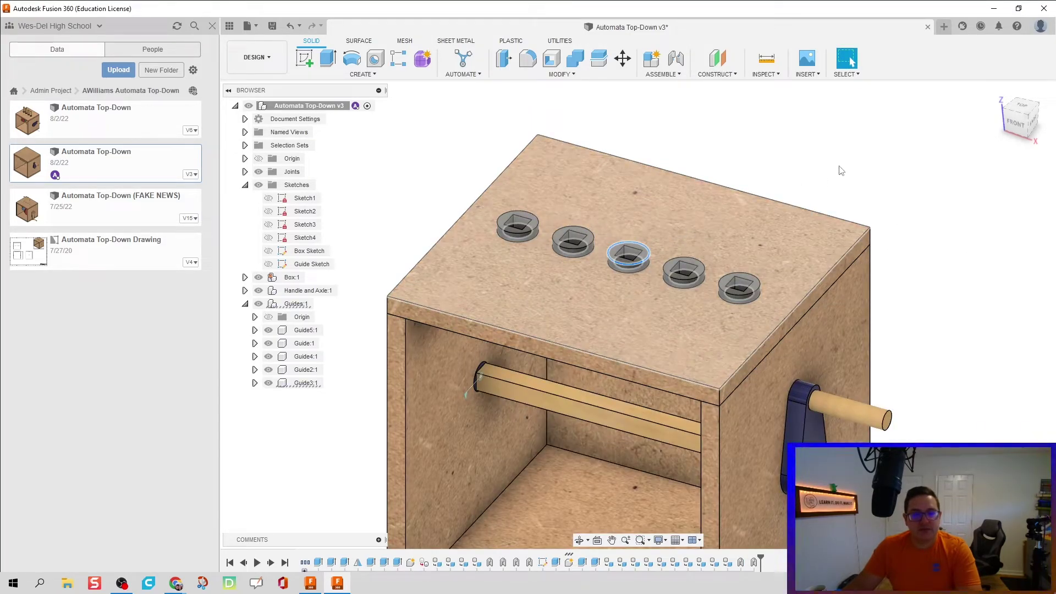
pyautogui.click(839, 167)
pyautogui.hotkey('shift', 'j')
pyautogui.click(678, 229)
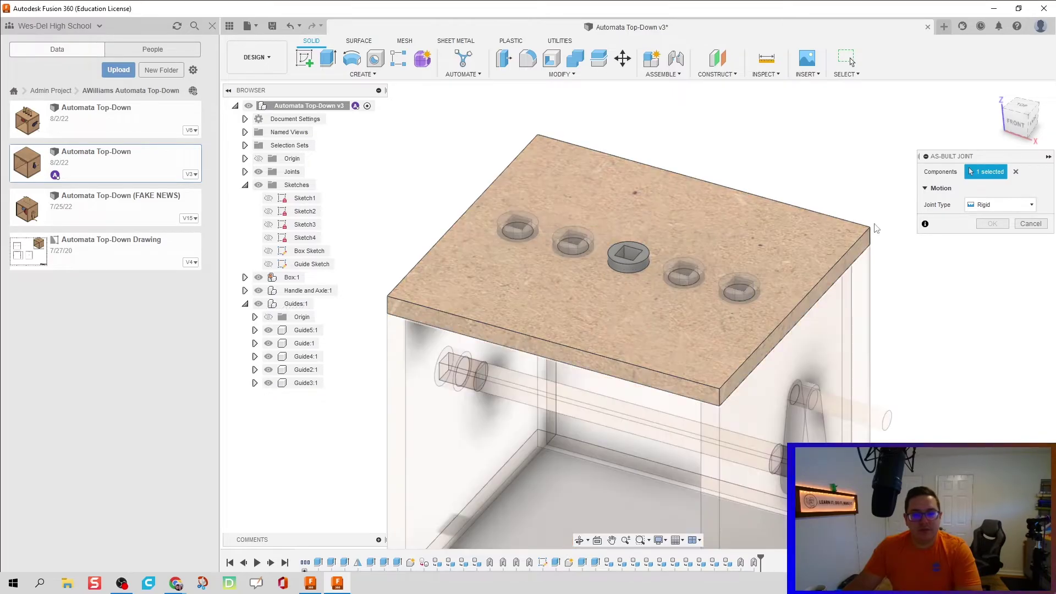
pyautogui.click(982, 241)
# Join the fourth guide, Guide4, to the box's Top panel with a Rigid as-built joint.
pyautogui.hotkey('shift', 'j')
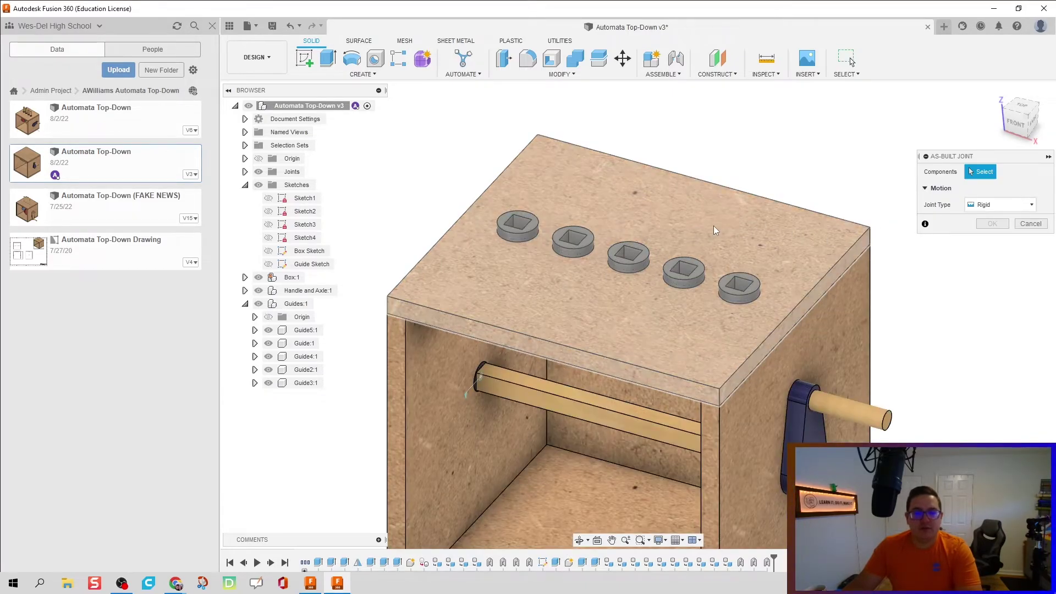
pyautogui.click(692, 234)
pyautogui.click(683, 270)
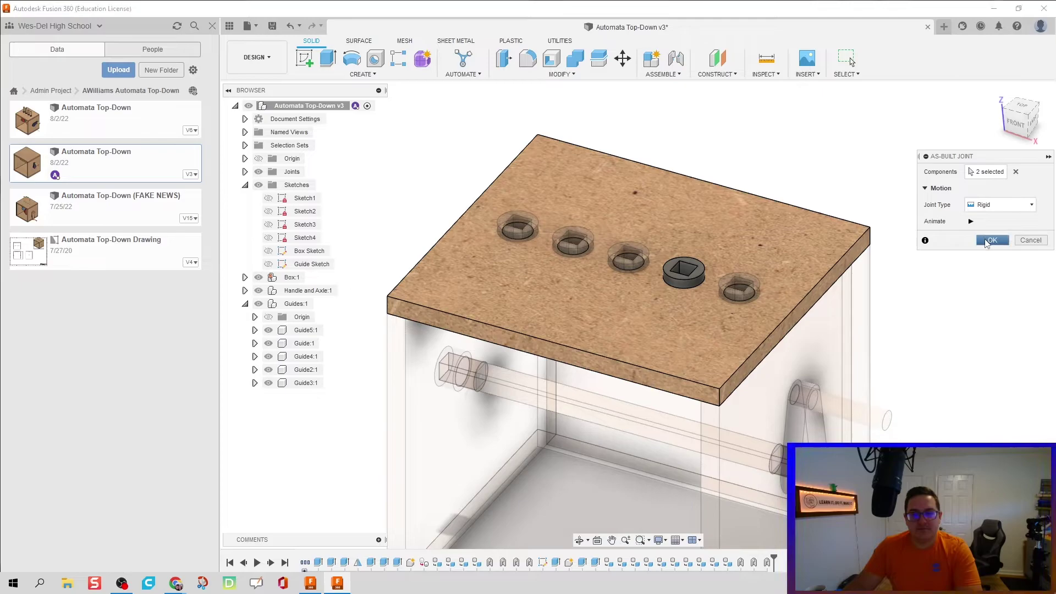
pyautogui.click(987, 240)
# Create a Rigid as-built joint between Guide5 and the box's Top panel, and move the top aside to test the guide joints.
pyautogui.hotkey('shift', 'j')
pyautogui.click(767, 246)
pyautogui.click(757, 283)
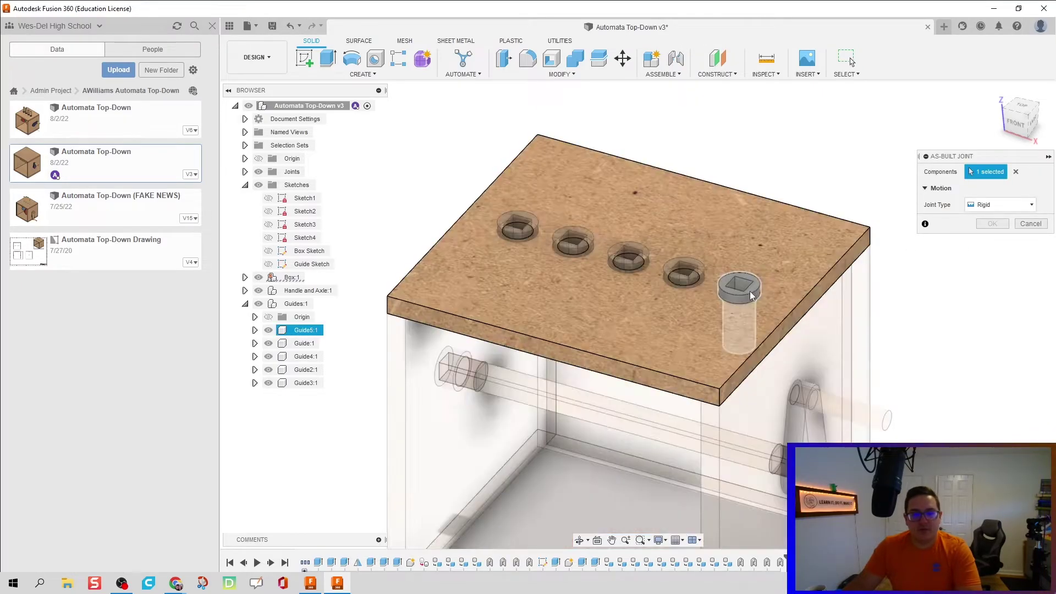
pyautogui.press('Return')
pyautogui.scroll(-5, 601, 280)
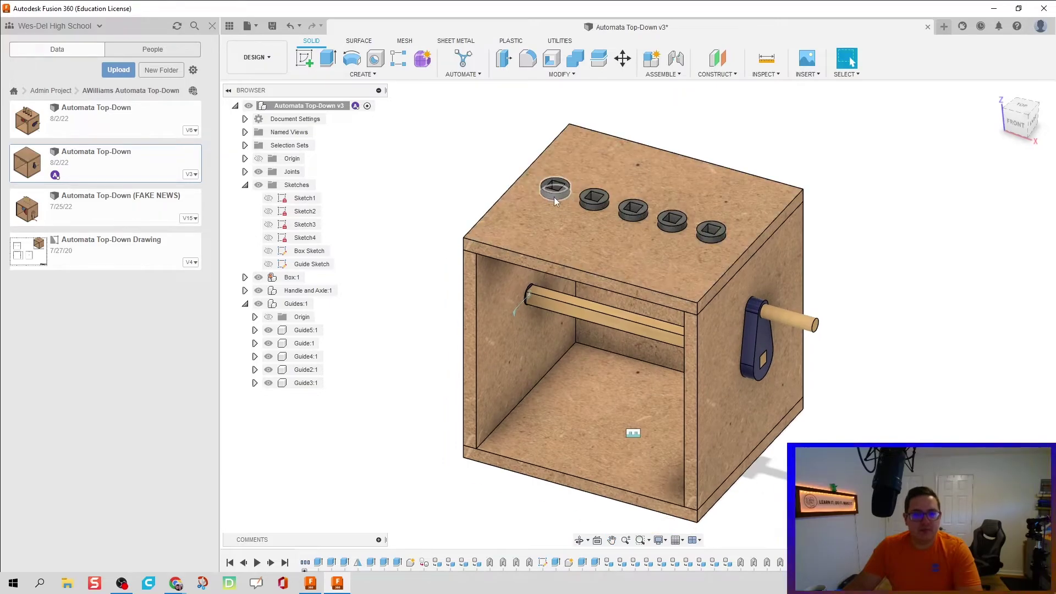
pyautogui.moveTo(640, 178); pyautogui.dragTo(773, 149)
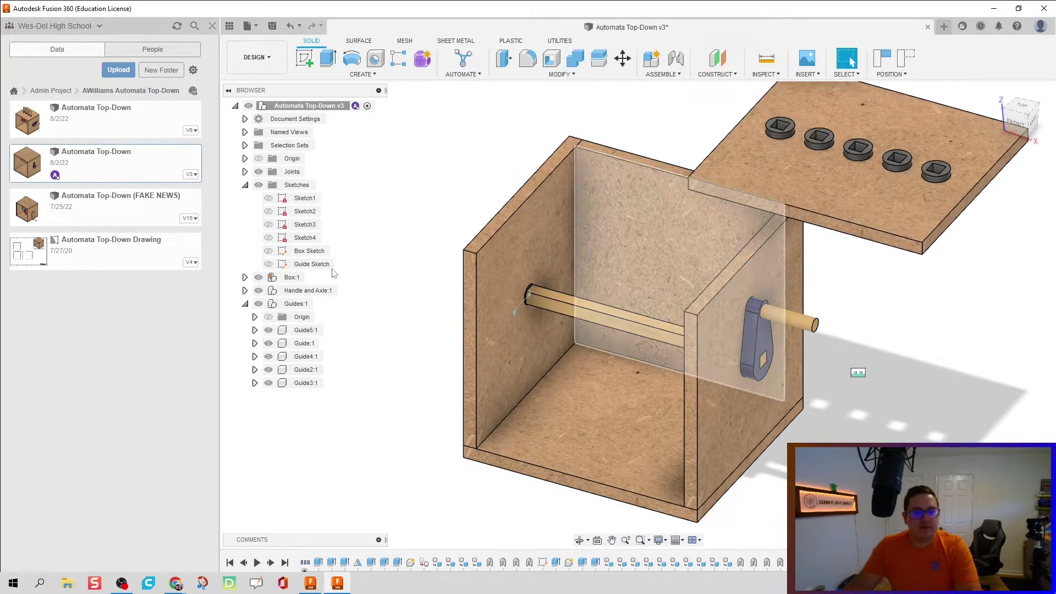
# Ground the Right and Back panels of the Box component.
pyautogui.click(245, 278)
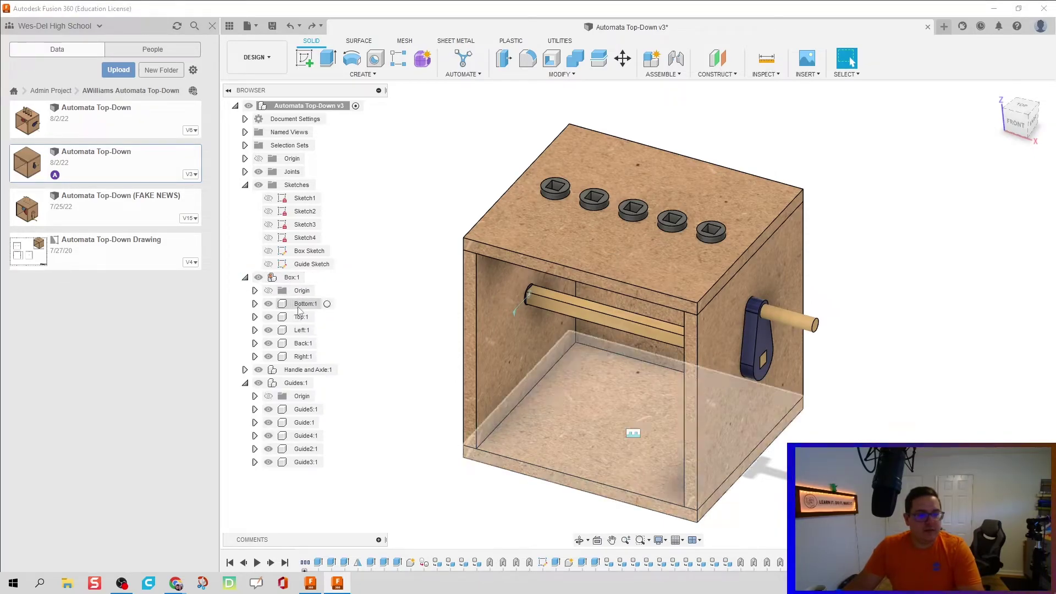
pyautogui.rightClick(302, 357)
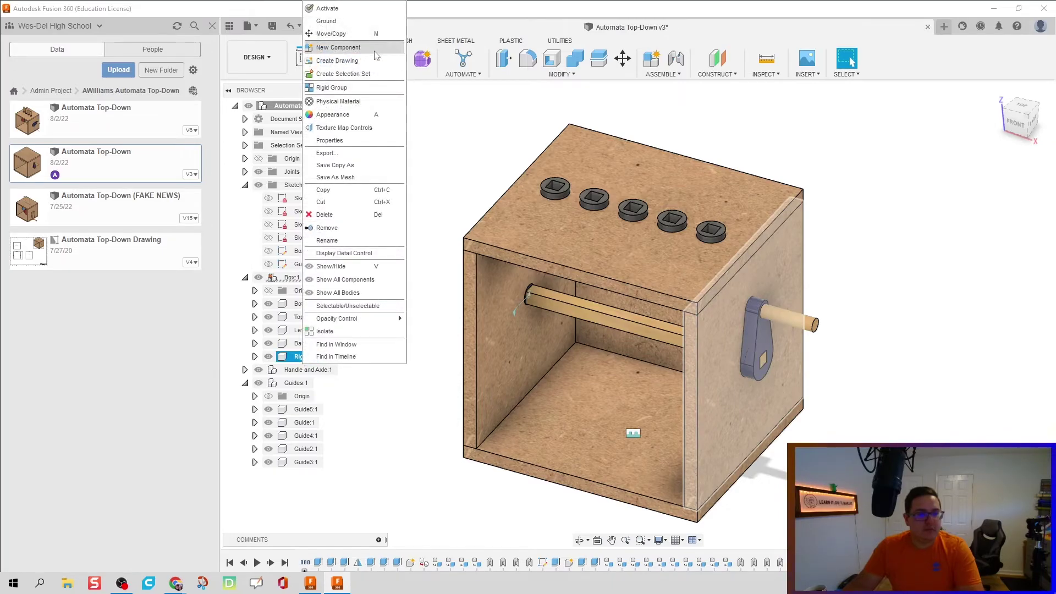
pyautogui.click(357, 23)
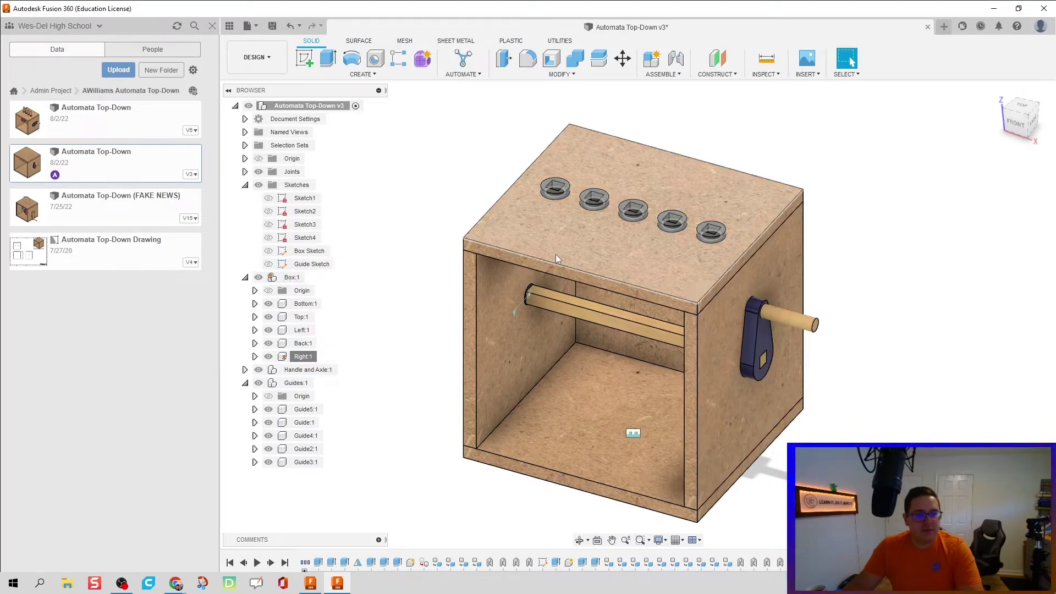
pyautogui.moveTo(552, 259); pyautogui.dragTo(678, 214)
pyautogui.rightClick(302, 344)
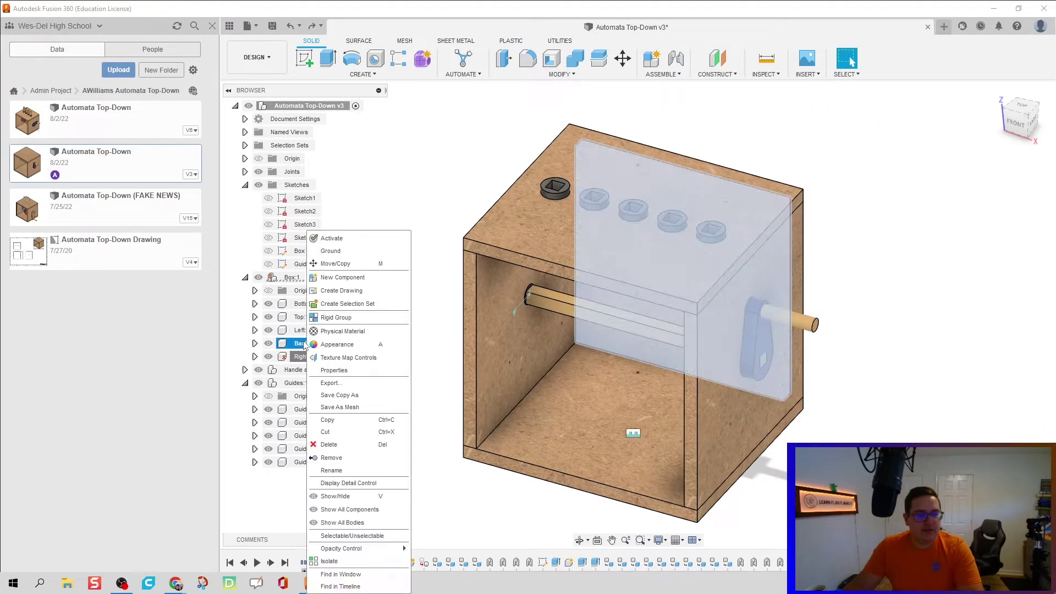
pyautogui.click(333, 251)
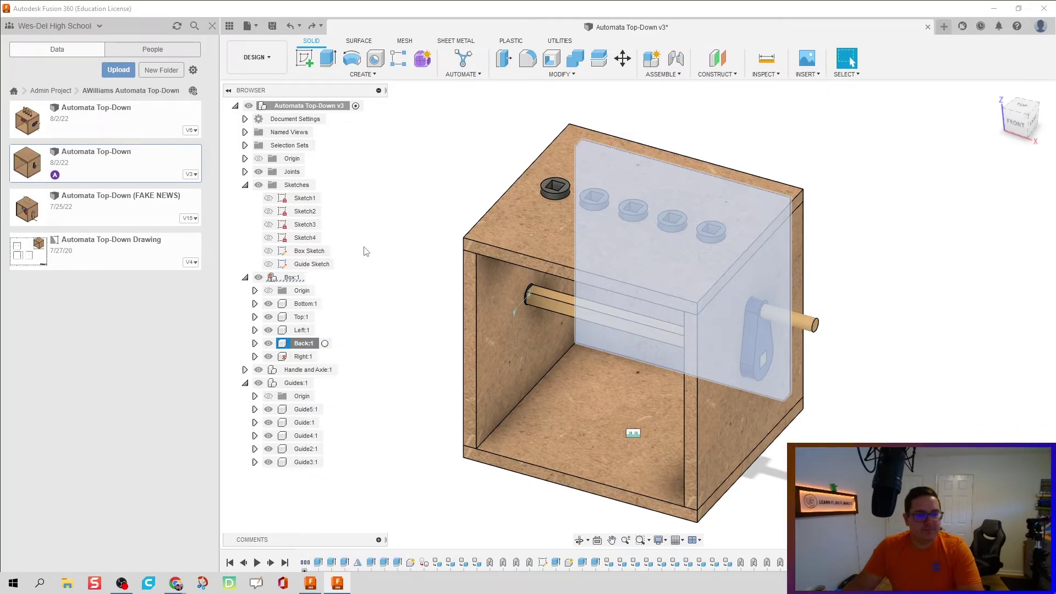
# Ground the Left, Top and Bottom panels of the Box component.
pyautogui.rightClick(292, 332)
pyautogui.click(316, 21)
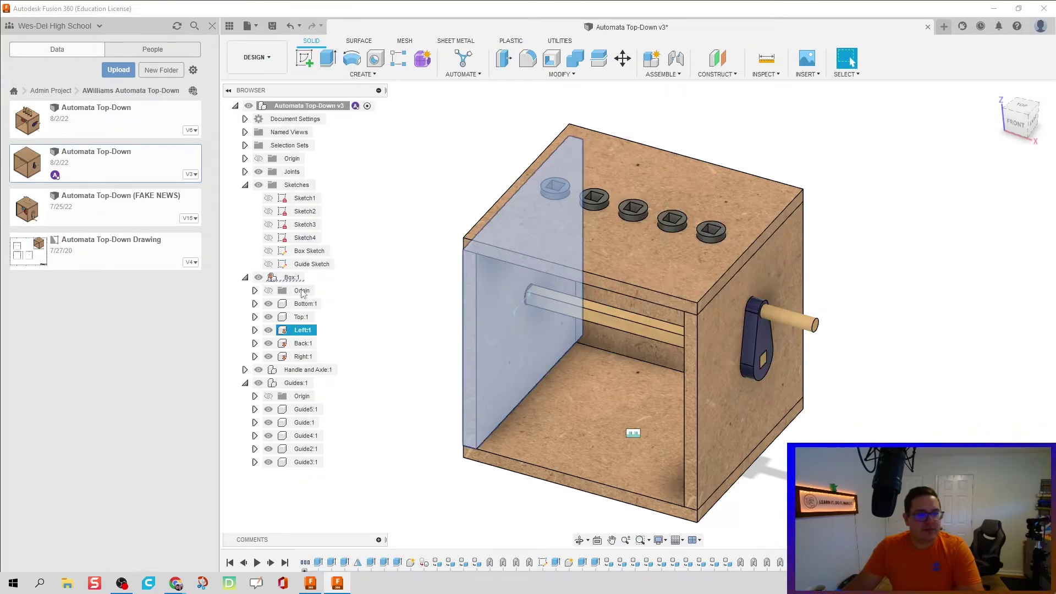
pyautogui.rightClick(304, 323)
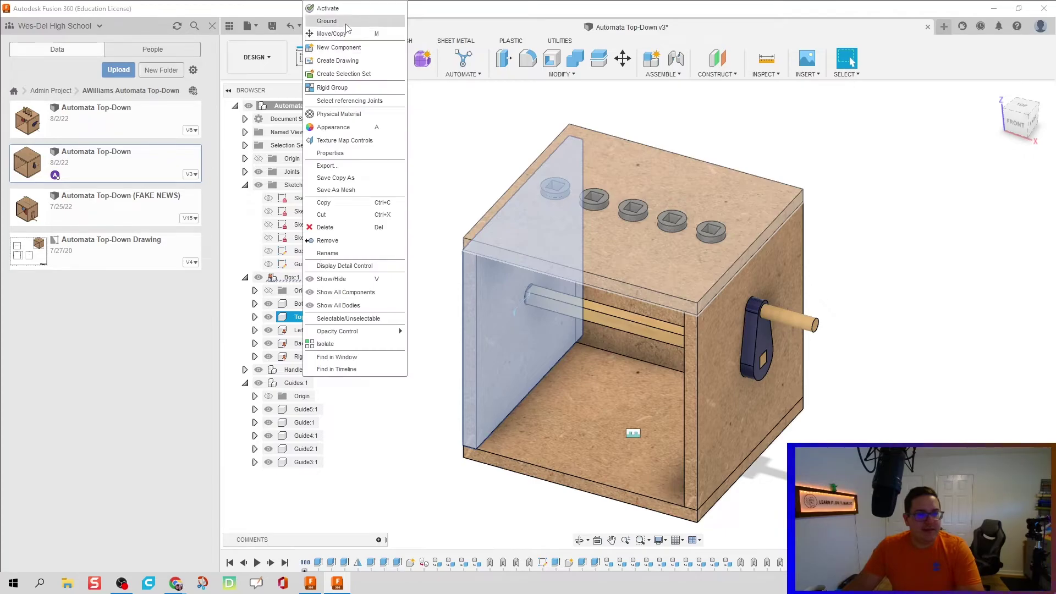
pyautogui.click(315, 21)
pyautogui.rightClick(302, 305)
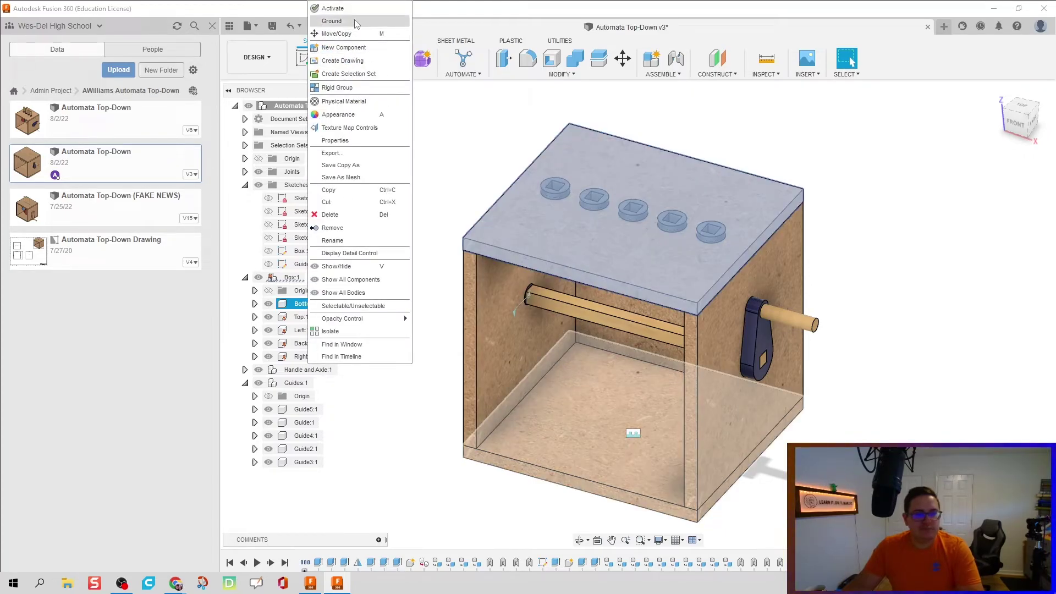
pyautogui.click(356, 22)
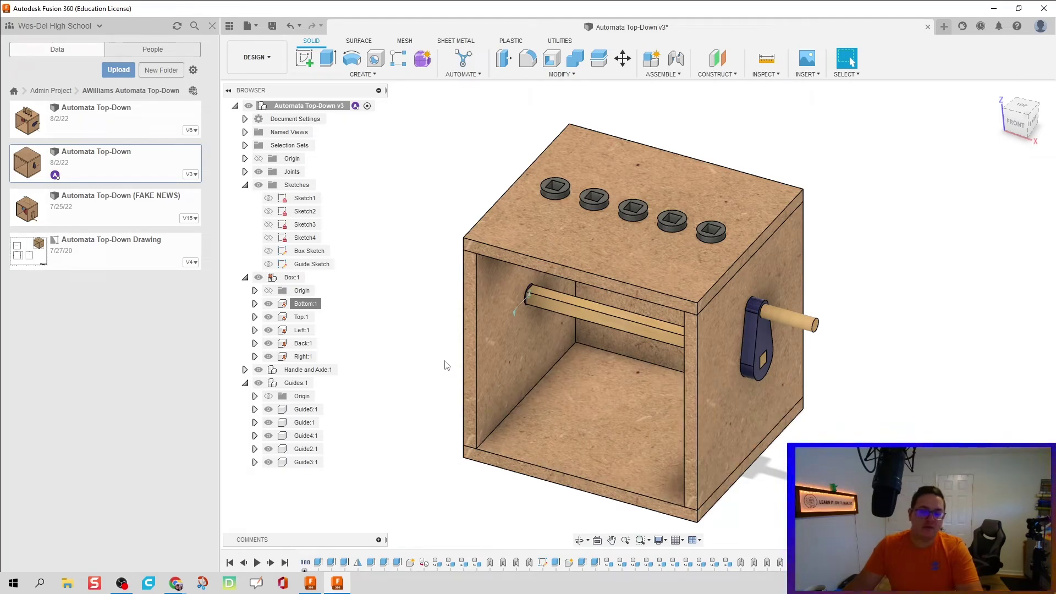
# Animate the joint at the axle's inner end to check the handle and axle's rotation, and stop the animation.
pyautogui.rightClick(515, 311)
pyautogui.click(506, 417)
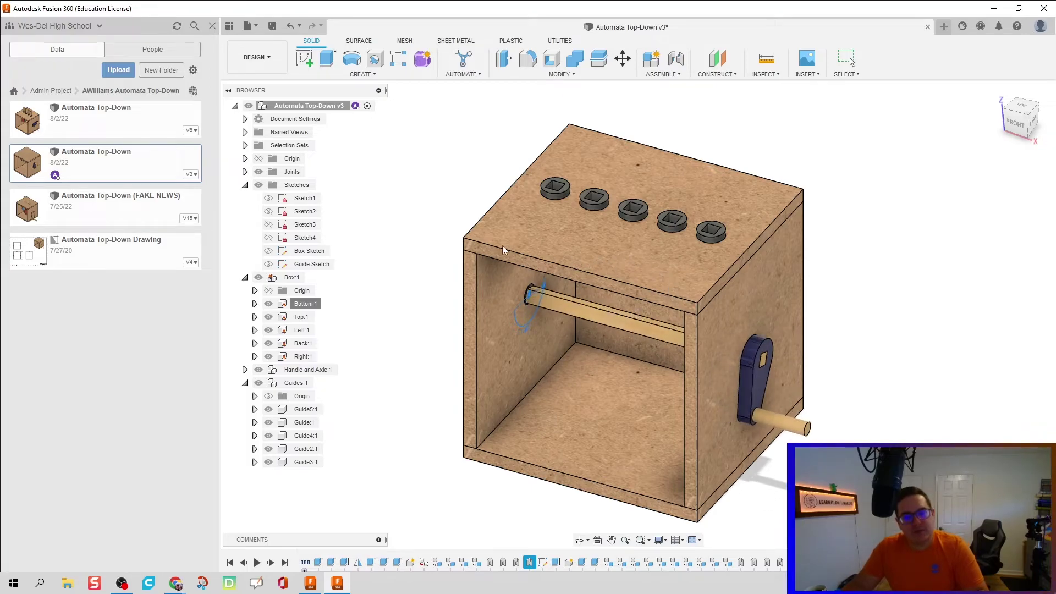
pyautogui.press('Escape')
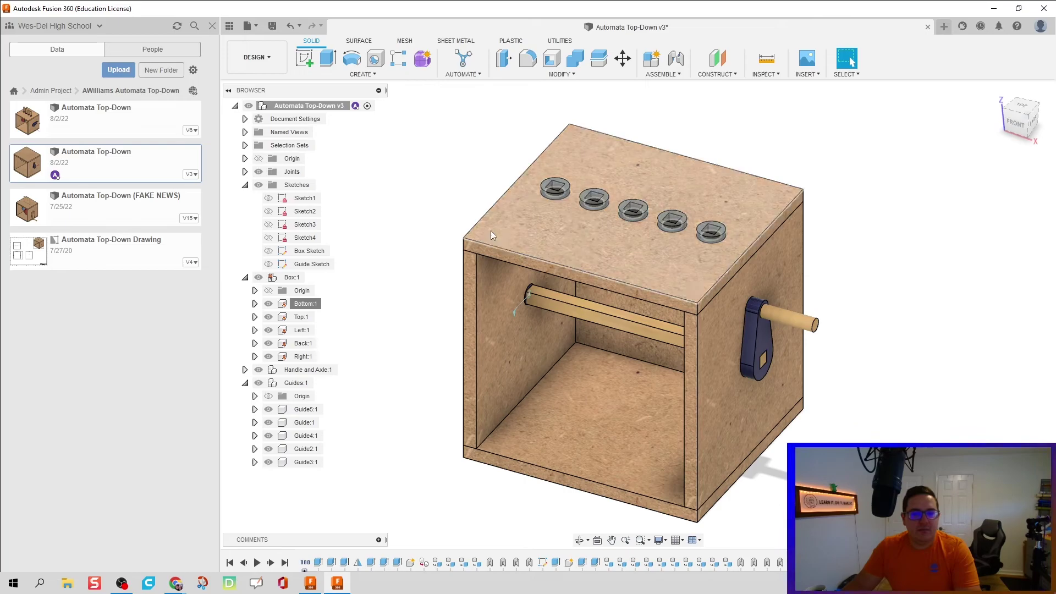
# Assign the ABS Plastic physical material to the whole Guides component.
pyautogui.scroll(1, 852, 265)
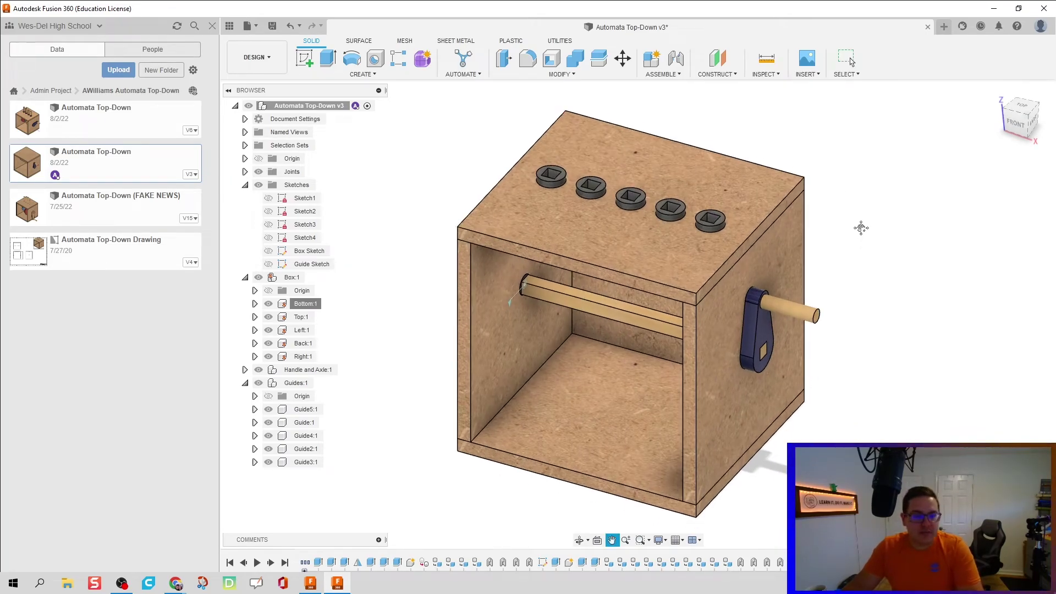
pyautogui.click(297, 383)
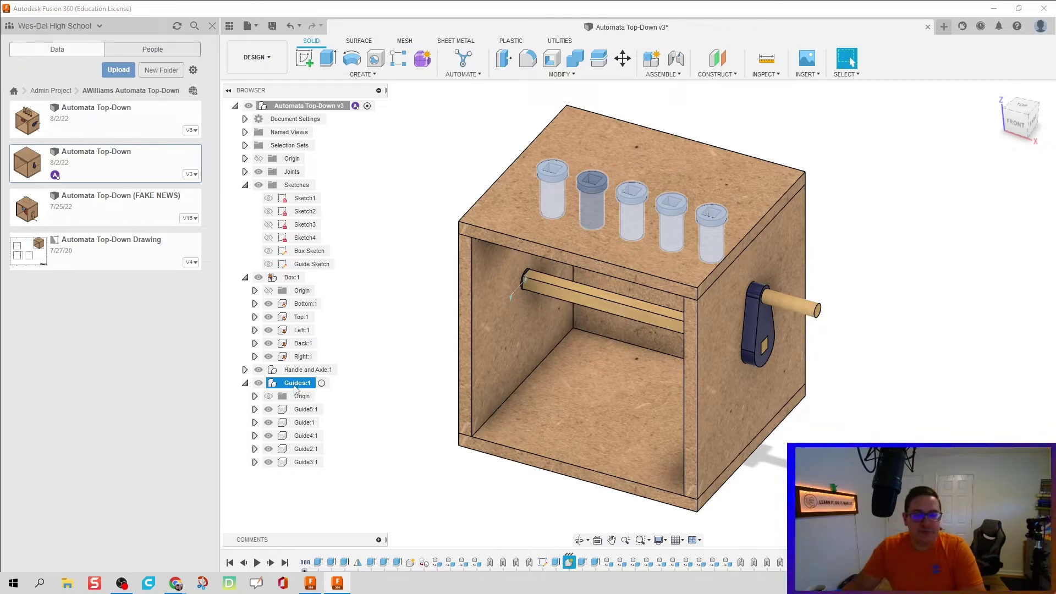
pyautogui.rightClick(295, 389)
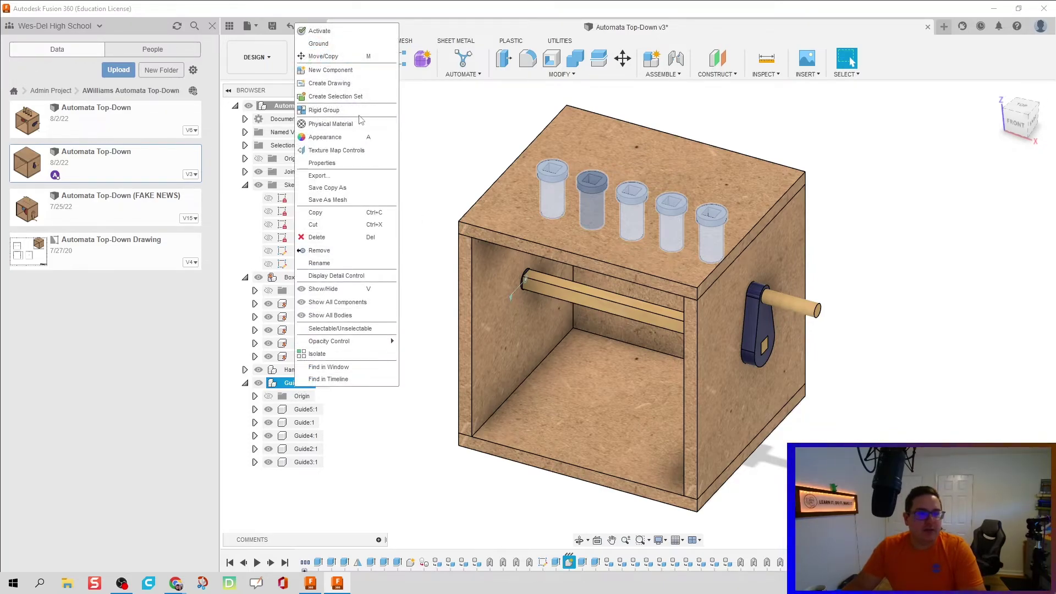
pyautogui.click(322, 31)
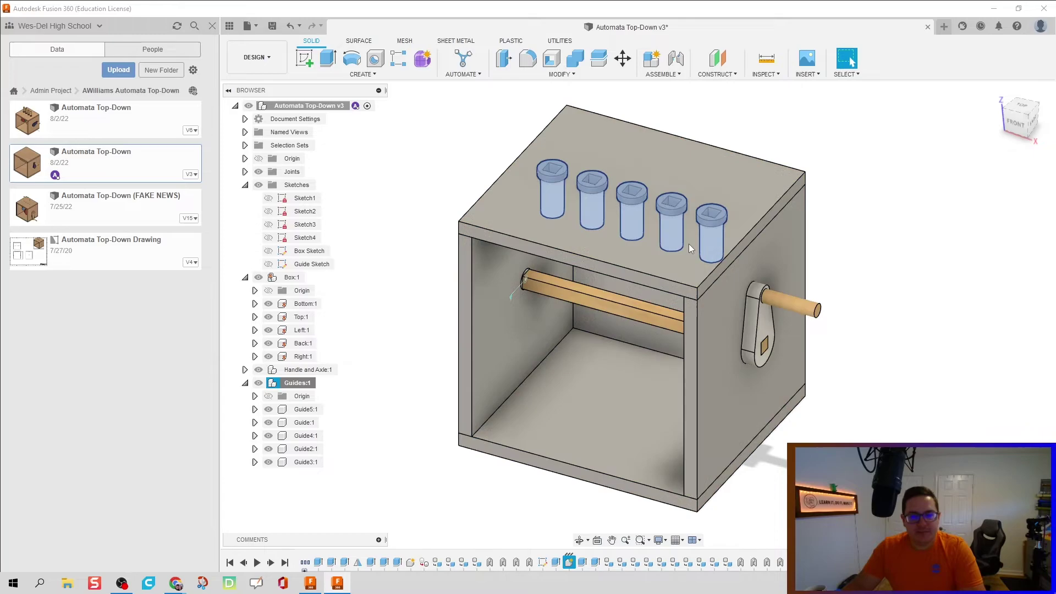
pyautogui.click(302, 389)
pyautogui.press('a')
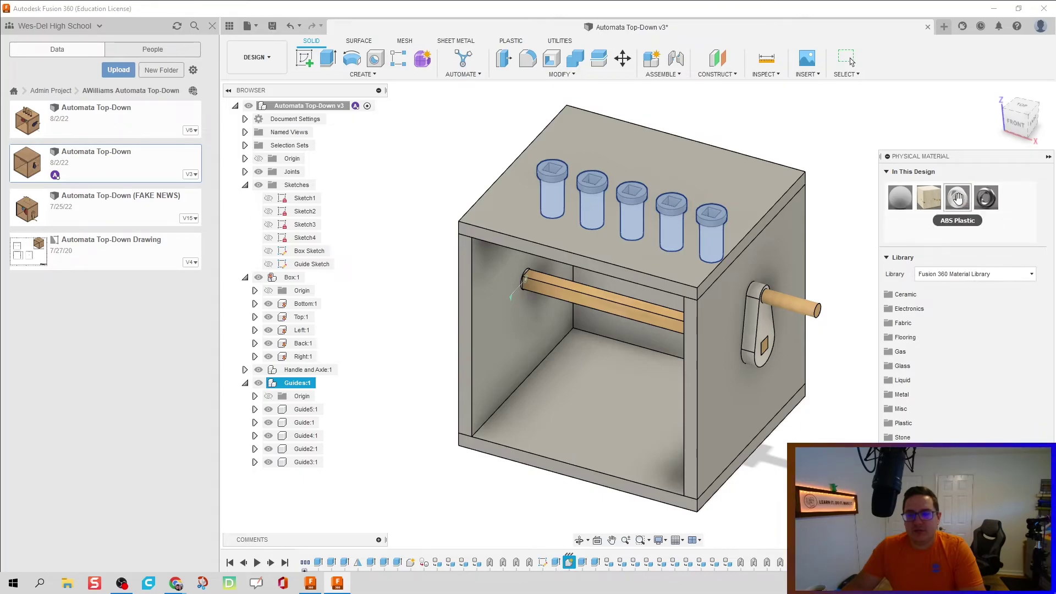
pyautogui.moveTo(958, 198); pyautogui.dragTo(715, 219)
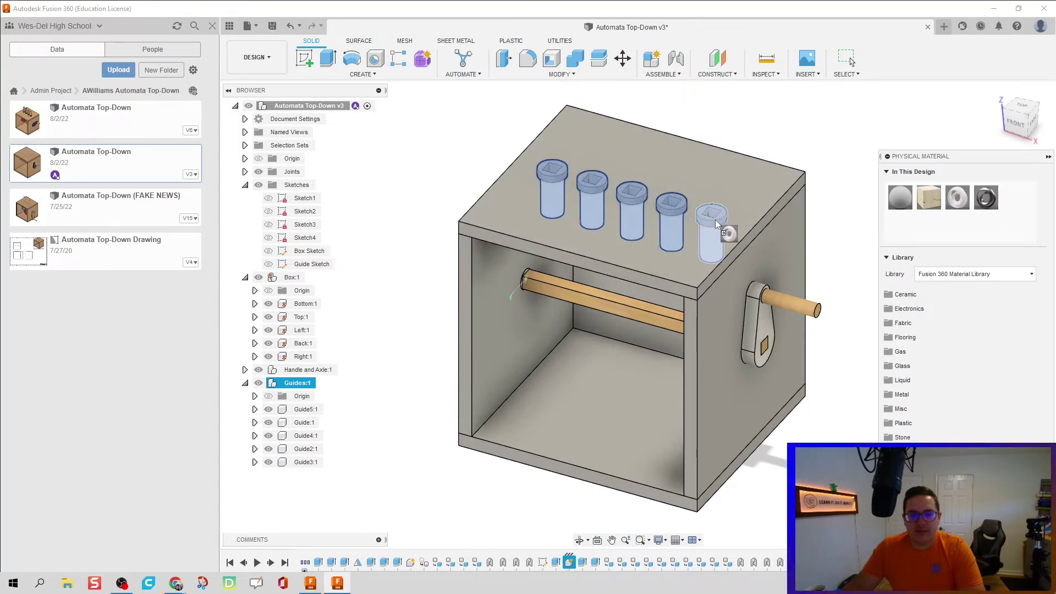
pyautogui.moveTo(958, 198); pyautogui.dragTo(298, 385)
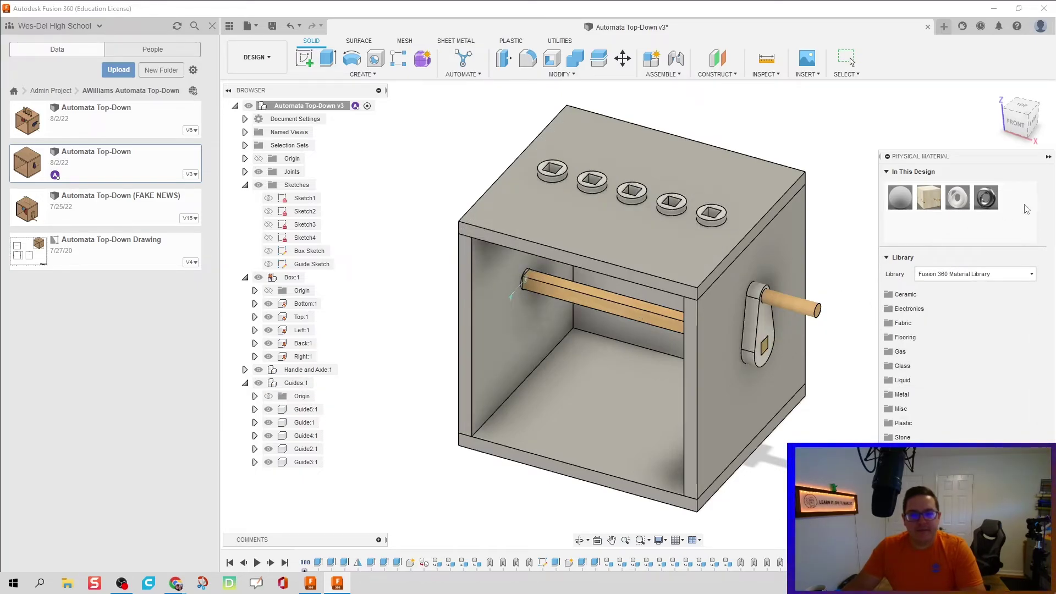
pyautogui.press('Escape')
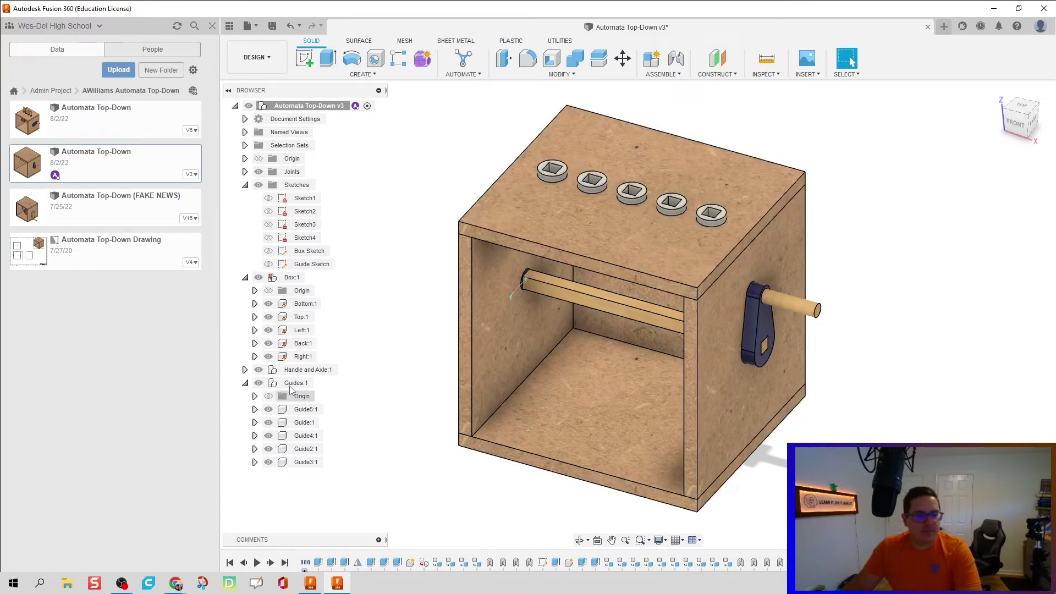
# Search the appearance library for "black" and apply a black appearance to the whole Guides component.
pyautogui.rightClick(297, 385)
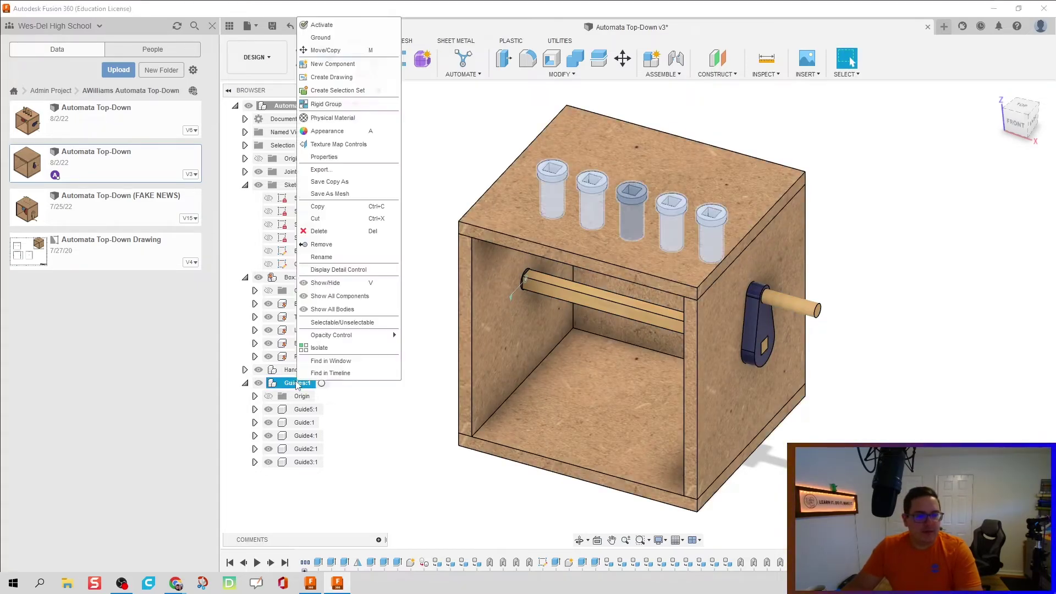
pyautogui.click(359, 132)
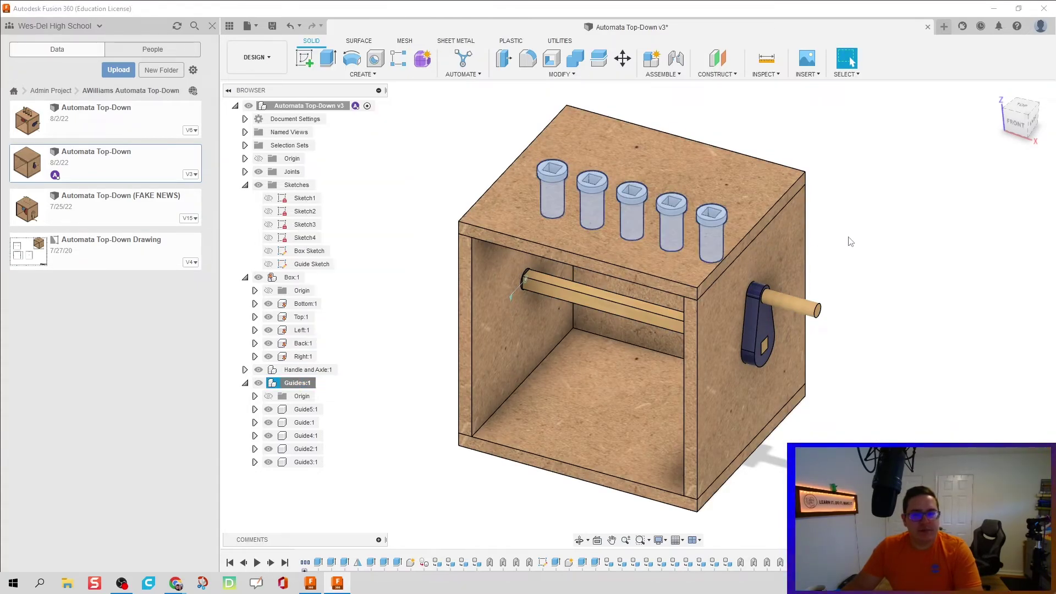
pyautogui.press('a')
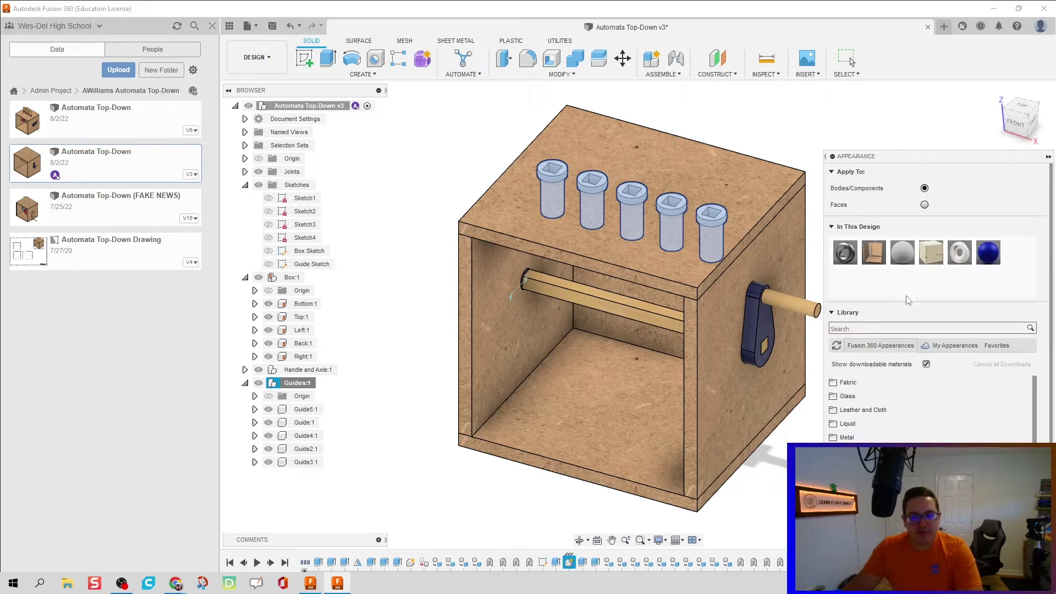
pyautogui.click(888, 328)
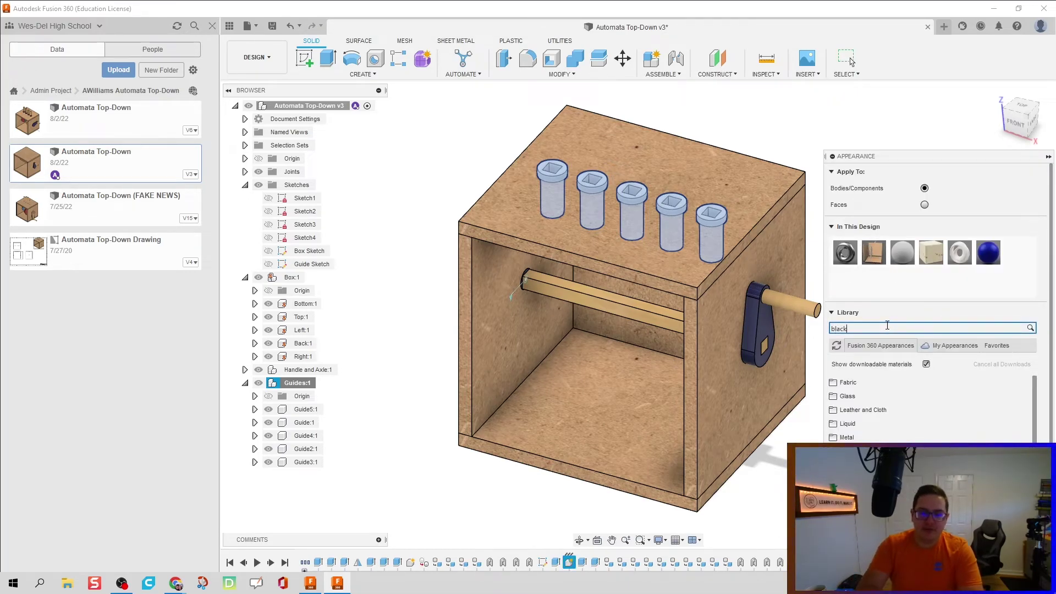
pyautogui.press('Return')
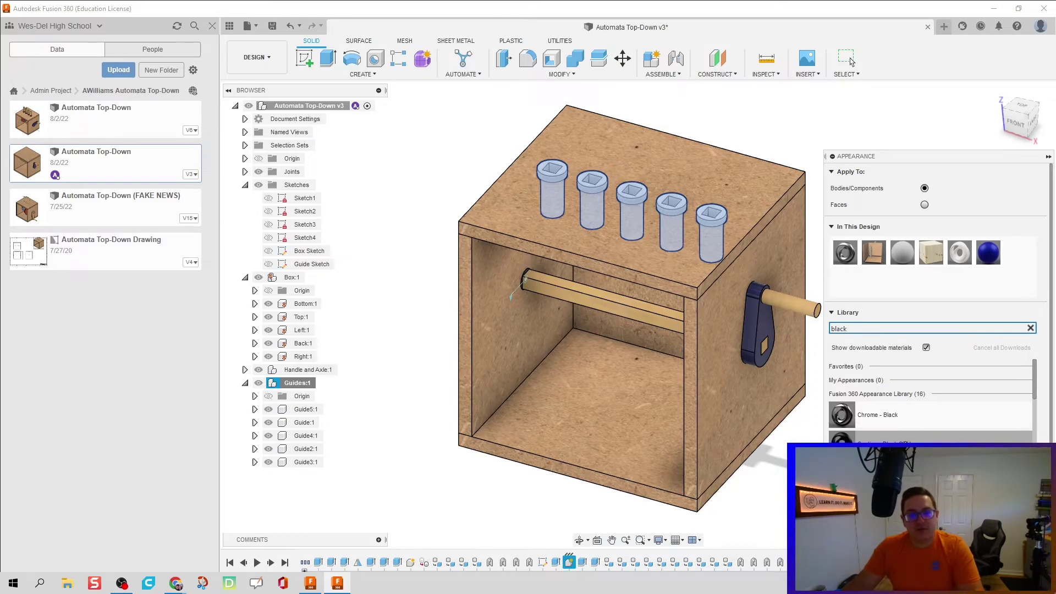
pyautogui.scroll(-2, 908, 442)
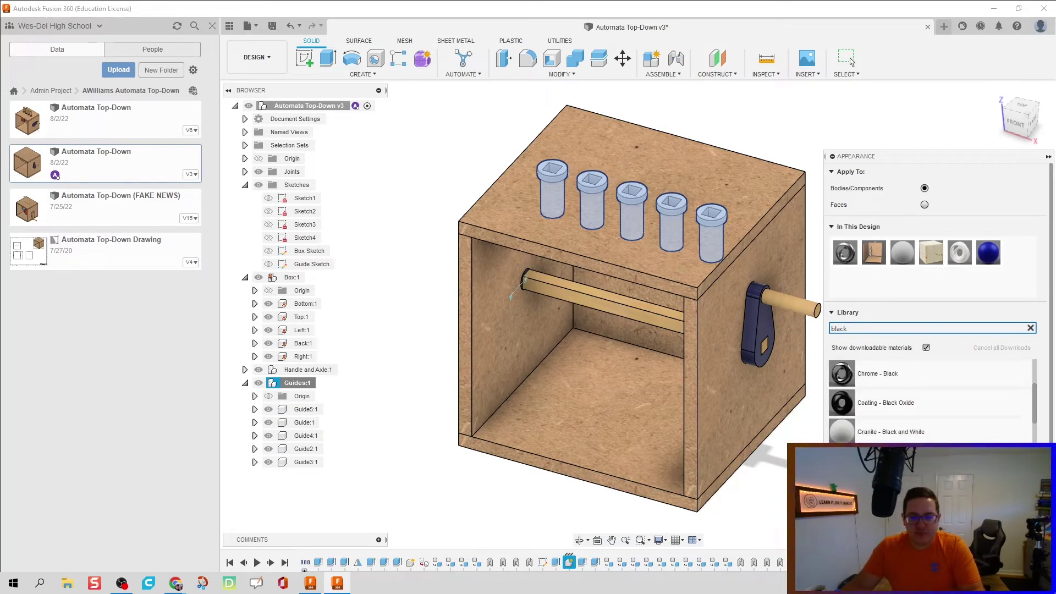
pyautogui.moveTo(784, 339); pyautogui.dragTo(296, 385)
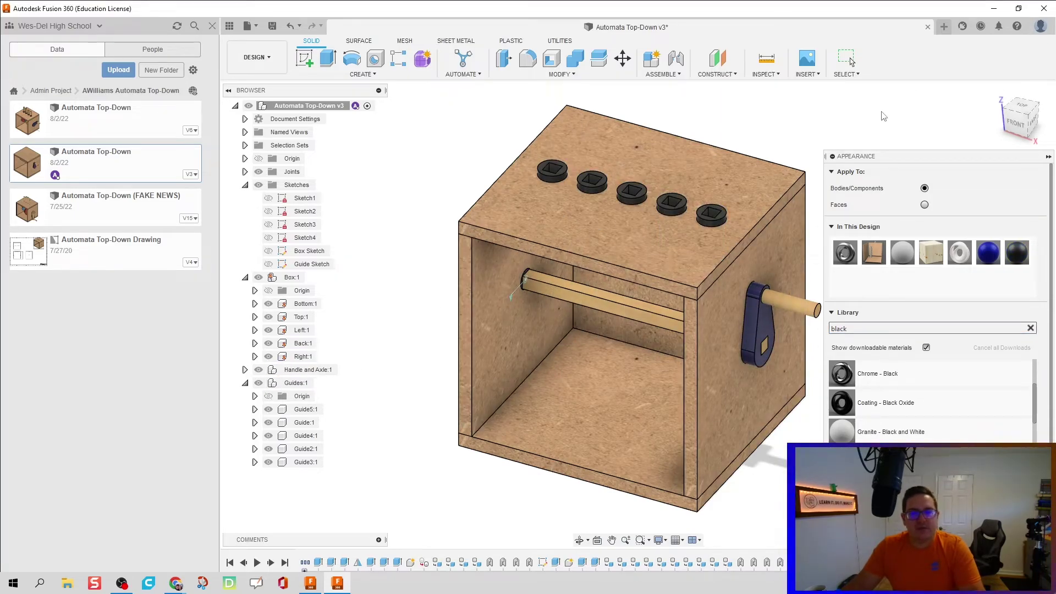
pyautogui.press('Escape')
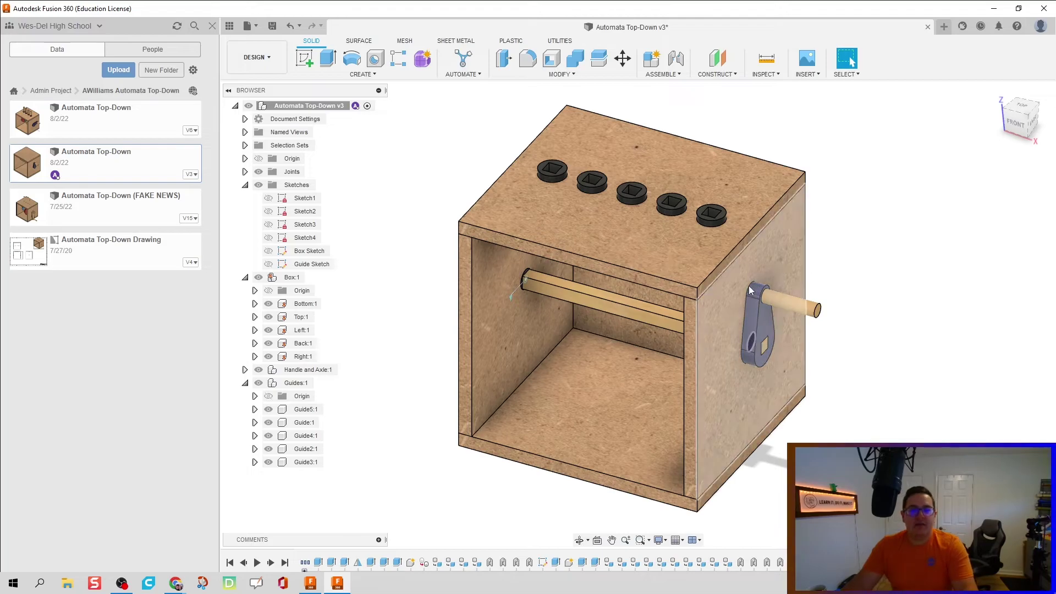
pyautogui.scroll(2, 682, 231)
pyautogui.moveTo(765, 228); pyautogui.dragTo(865, 216, button='middle')
pyautogui.scroll(-1, 440, 330)
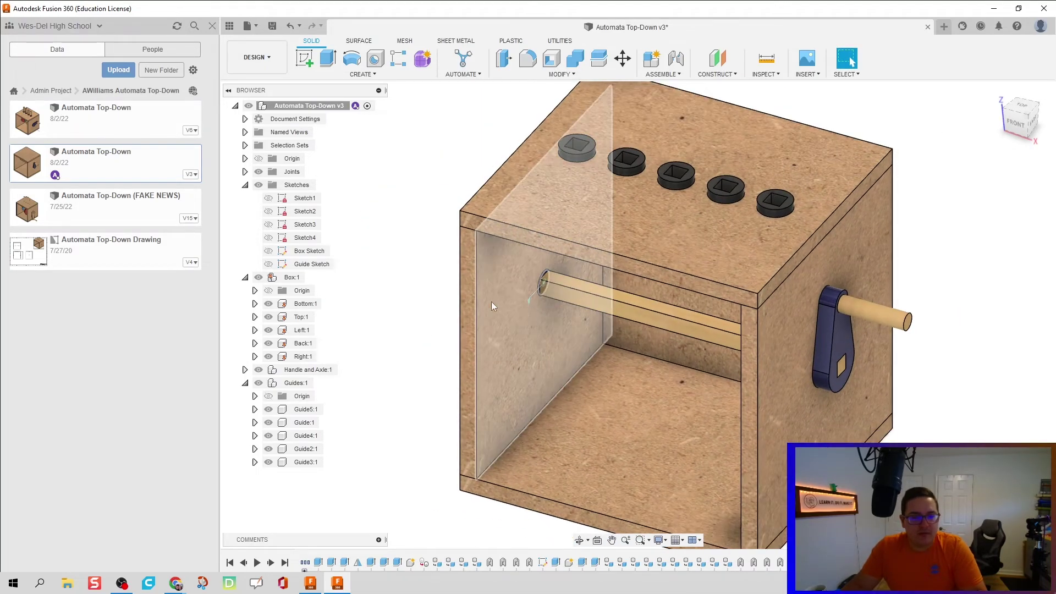
pyautogui.doubleClick(530, 302)
pyautogui.rightClick(529, 301)
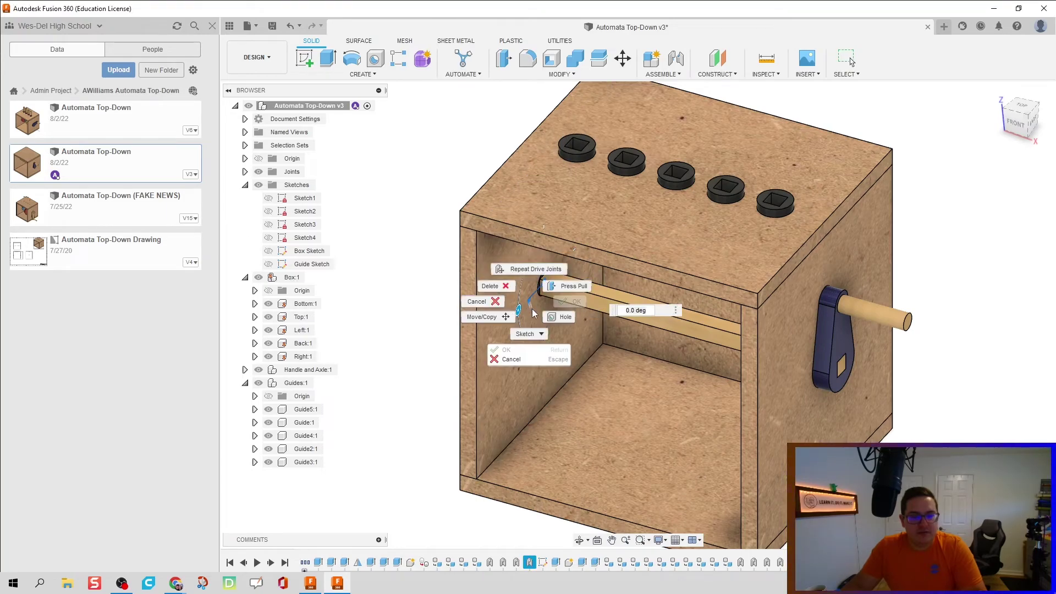
pyautogui.press('Escape')
pyautogui.press('Escape')
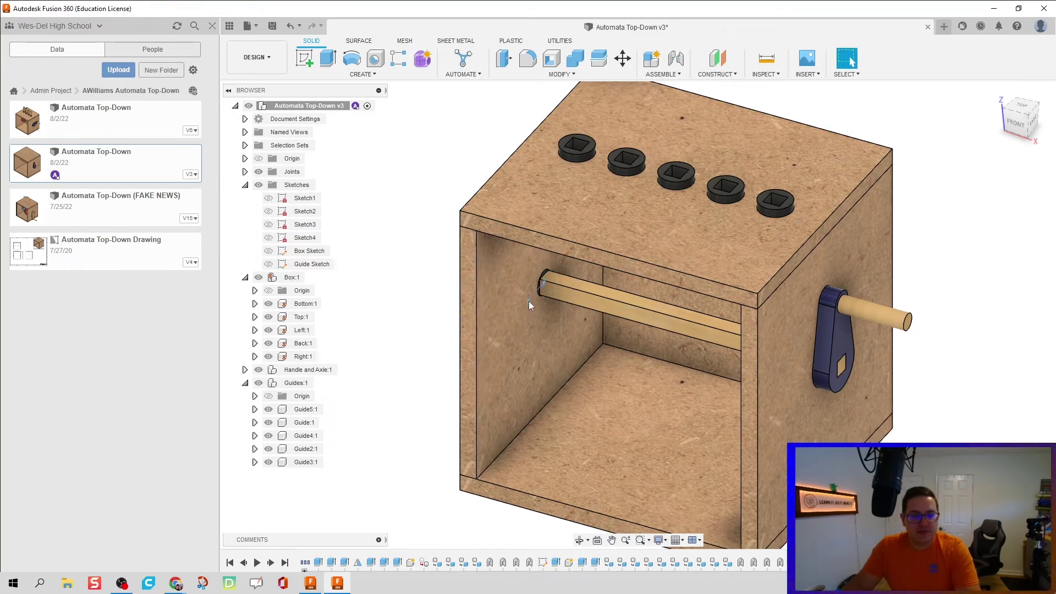
# Animate the joint at the axle's inner end to view the handle and axle turning in the box.
pyautogui.rightClick(529, 302)
pyautogui.click(539, 418)
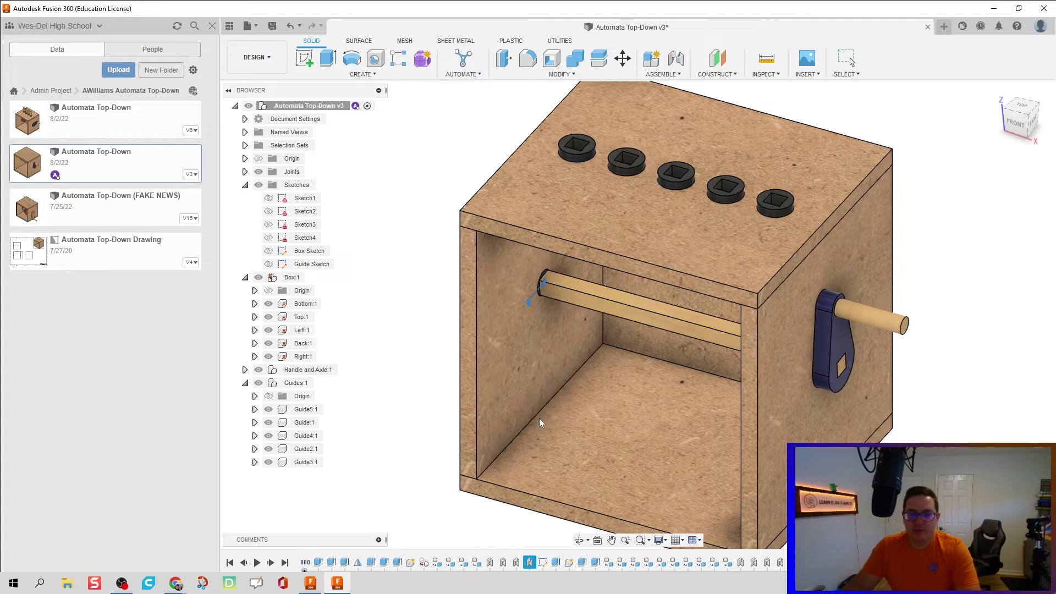